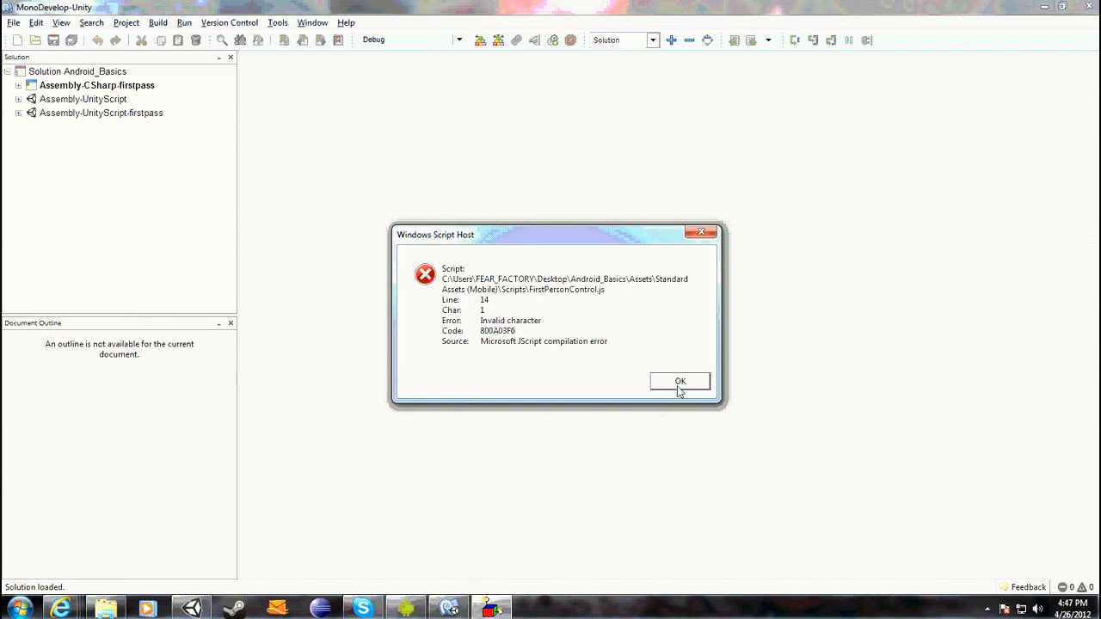
Dismiss the script compilation error message and close the open Internet Explorer windows
{"action": "left_click", "coordinate": [679, 379]}
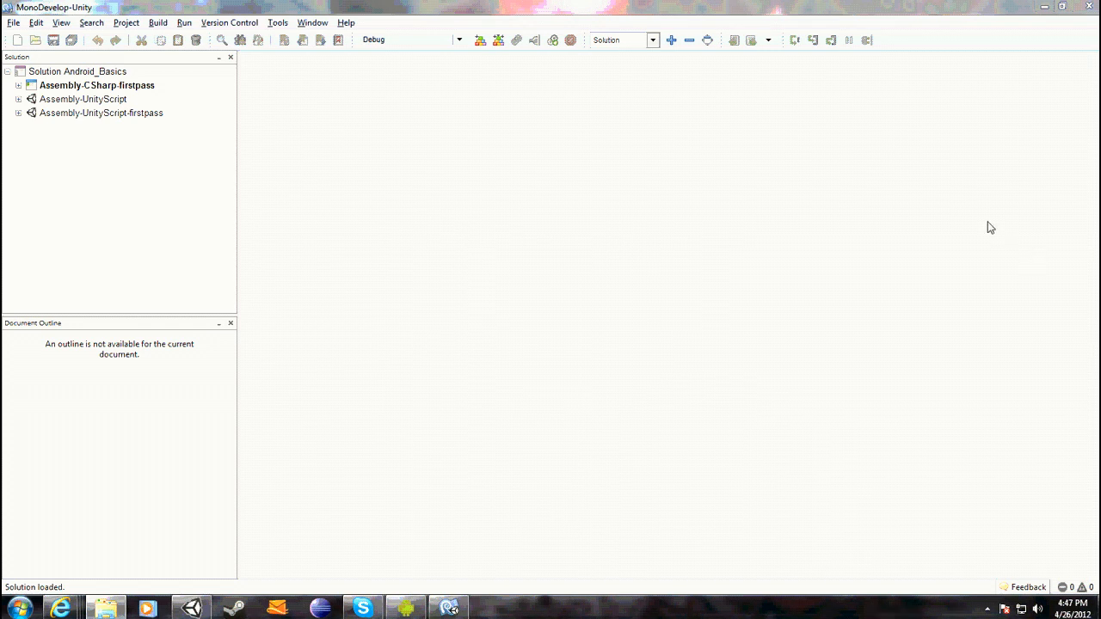
{"action": "left_click_drag", "start_coordinate": [751, 3], "coordinate": [1100, 11]}
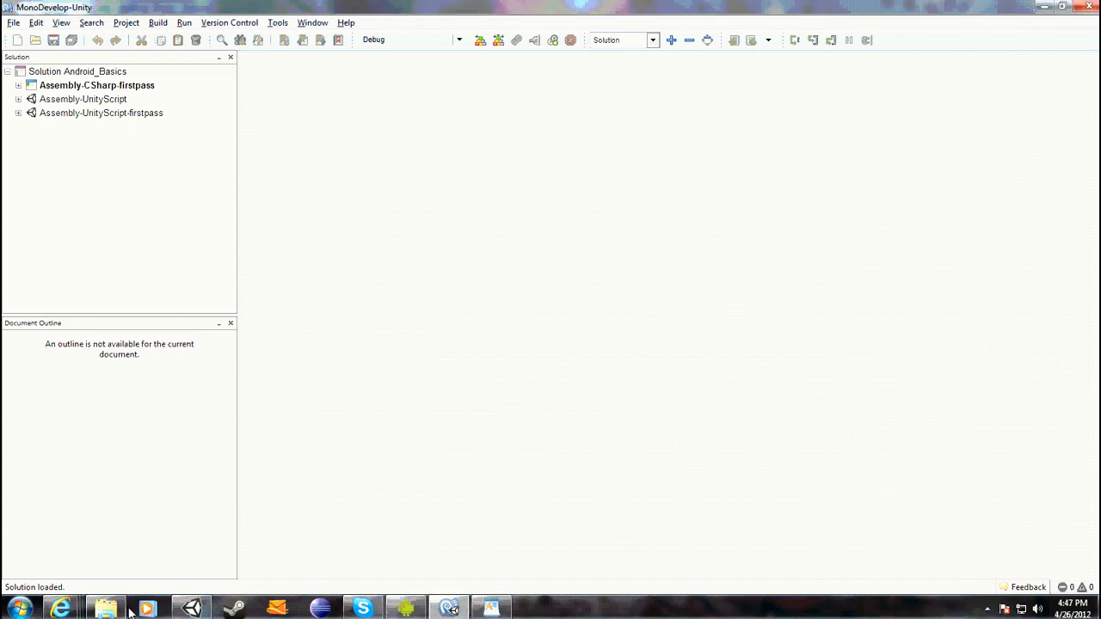
{"action": "mouse_move", "coordinate": [61, 608]}
{"action": "left_click", "coordinate": [605, 492]}
{"action": "left_click", "coordinate": [455, 492]}
{"action": "left_click", "coordinate": [306, 492]}
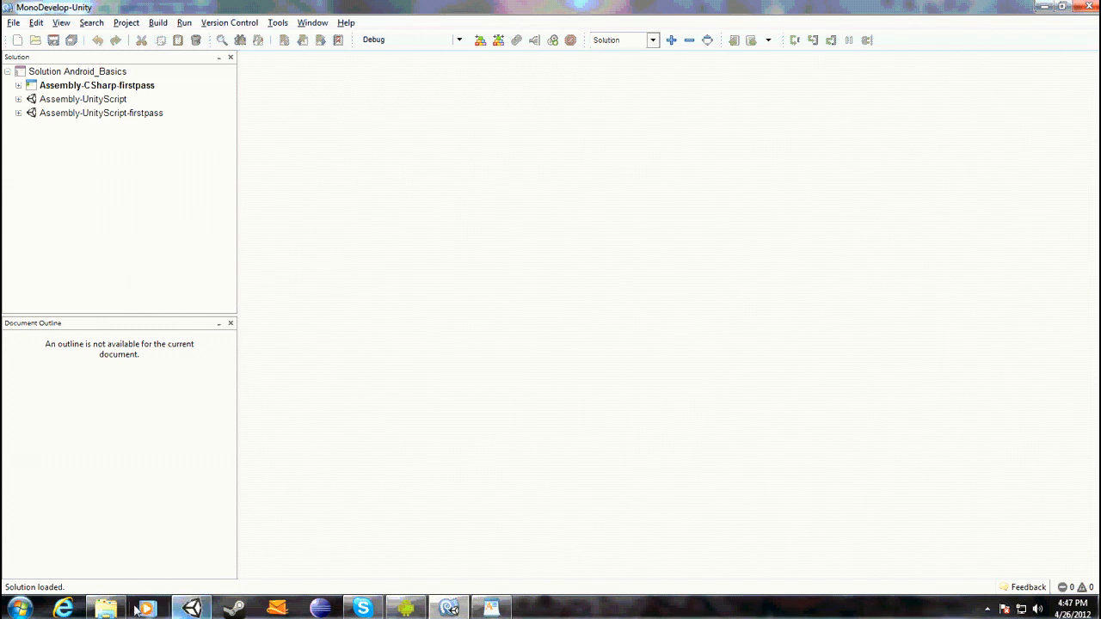
Switch to Unity and create a new folder named Scripts at the root of the project's assets
{"action": "left_click", "coordinate": [491, 608]}
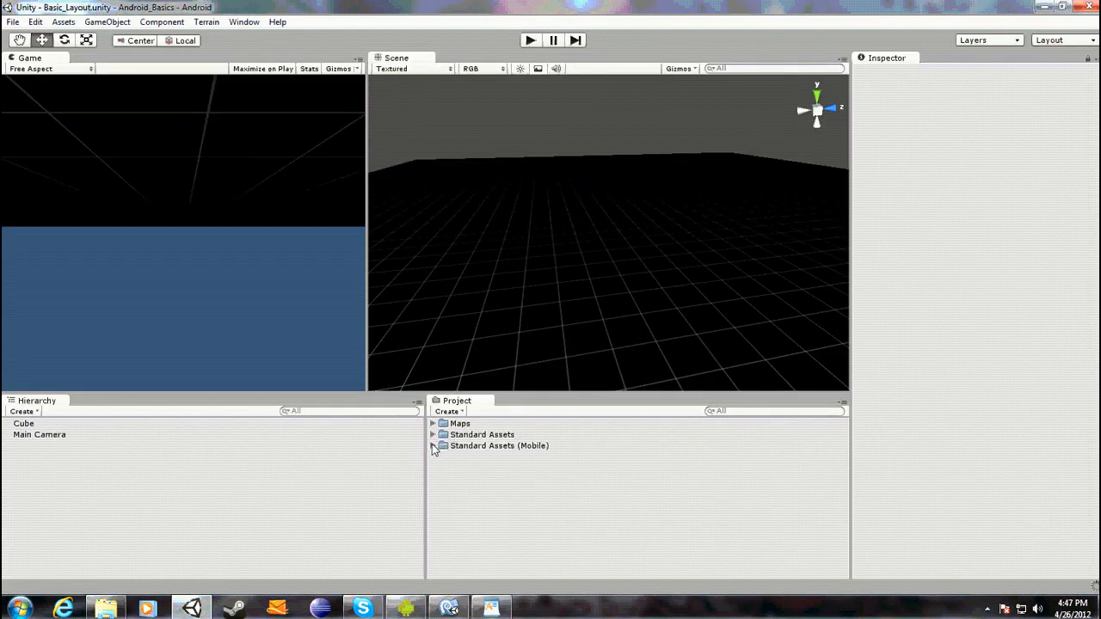
{"action": "left_click", "coordinate": [434, 446]}
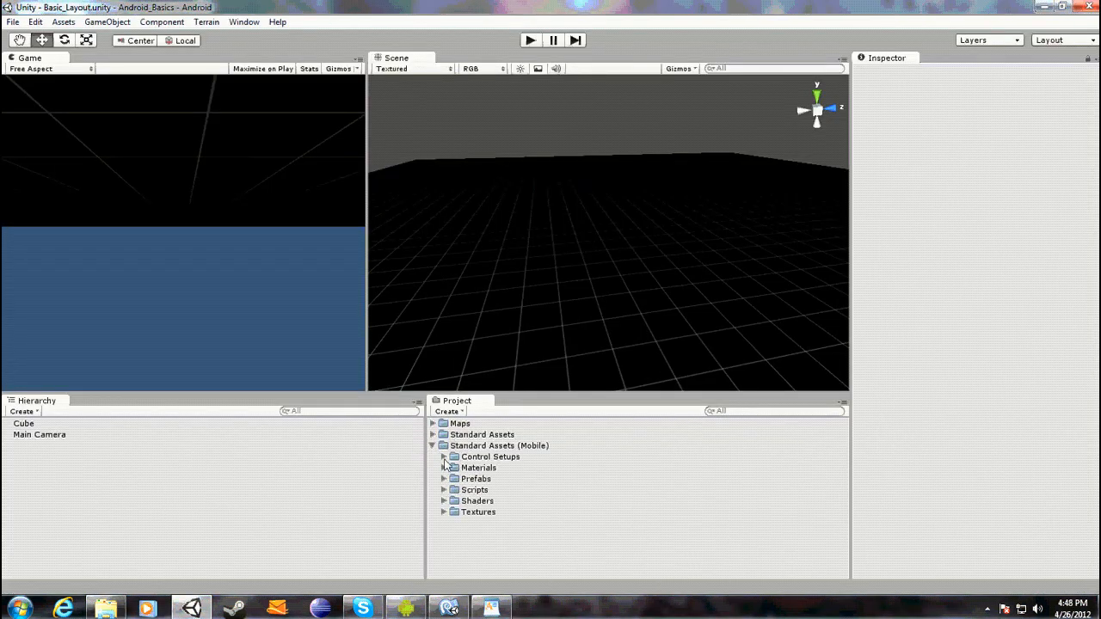
{"action": "left_click", "coordinate": [434, 447]}
{"action": "right_click", "coordinate": [503, 538]}
{"action": "mouse_move", "coordinate": [568, 327]}
{"action": "left_click", "coordinate": [723, 325]}
{"action": "type", "text": "Scripts"}
{"action": "key", "text": "Return"}
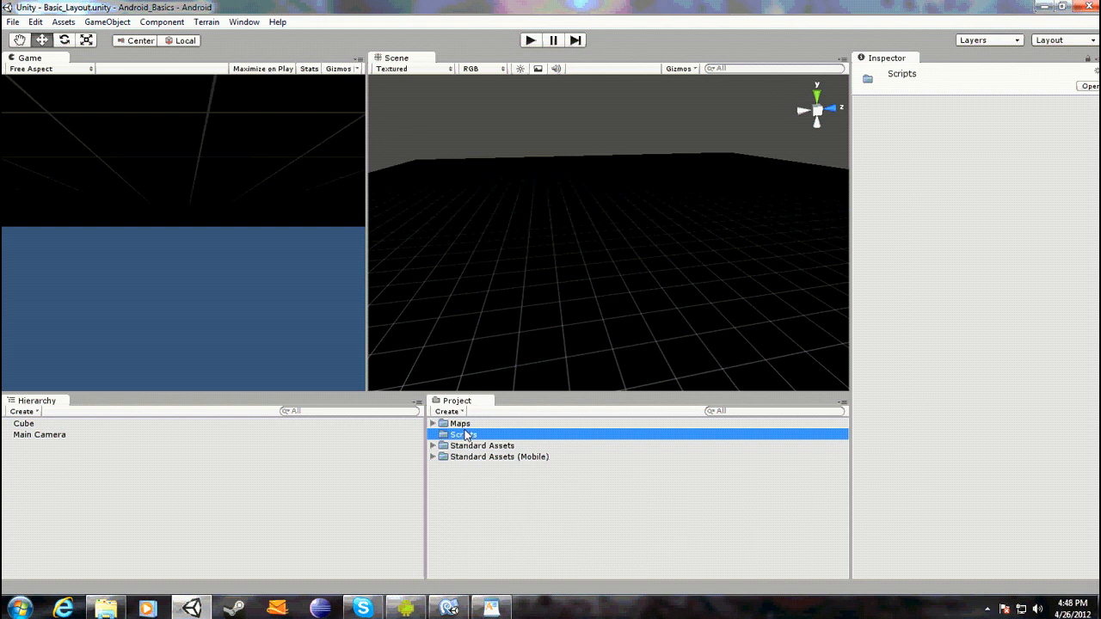
Create a JavaScript file named FPS_Android inside the Scripts folder
{"action": "right_click", "coordinate": [465, 435]}
{"action": "mouse_move", "coordinate": [550, 215]}
{"action": "left_click", "coordinate": [685, 236]}
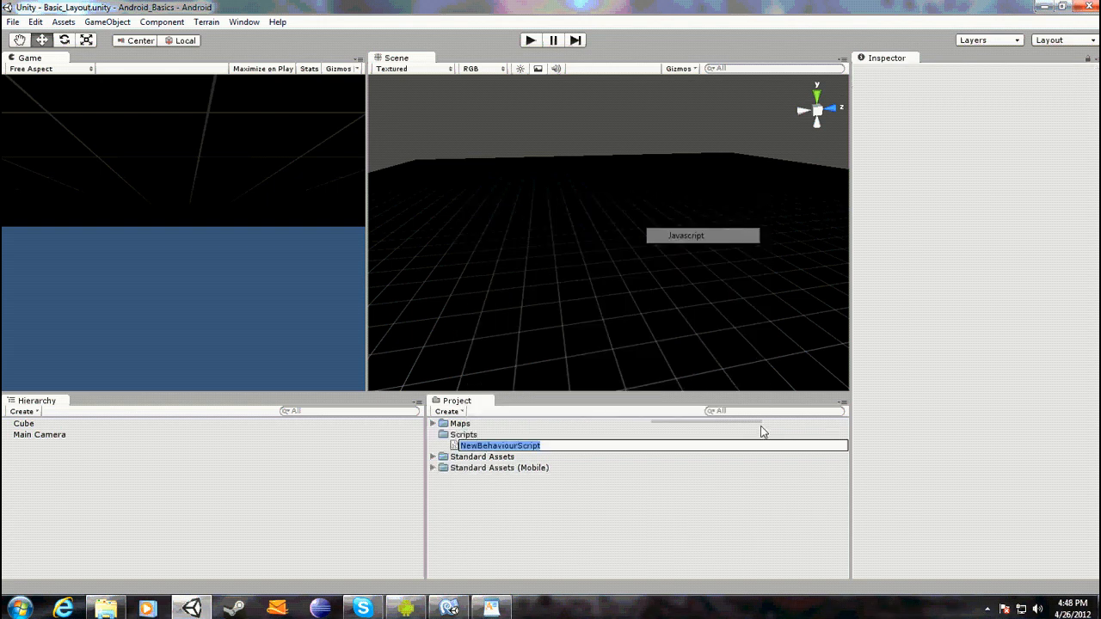
{"action": "type", "text": "FPS_Andro"}
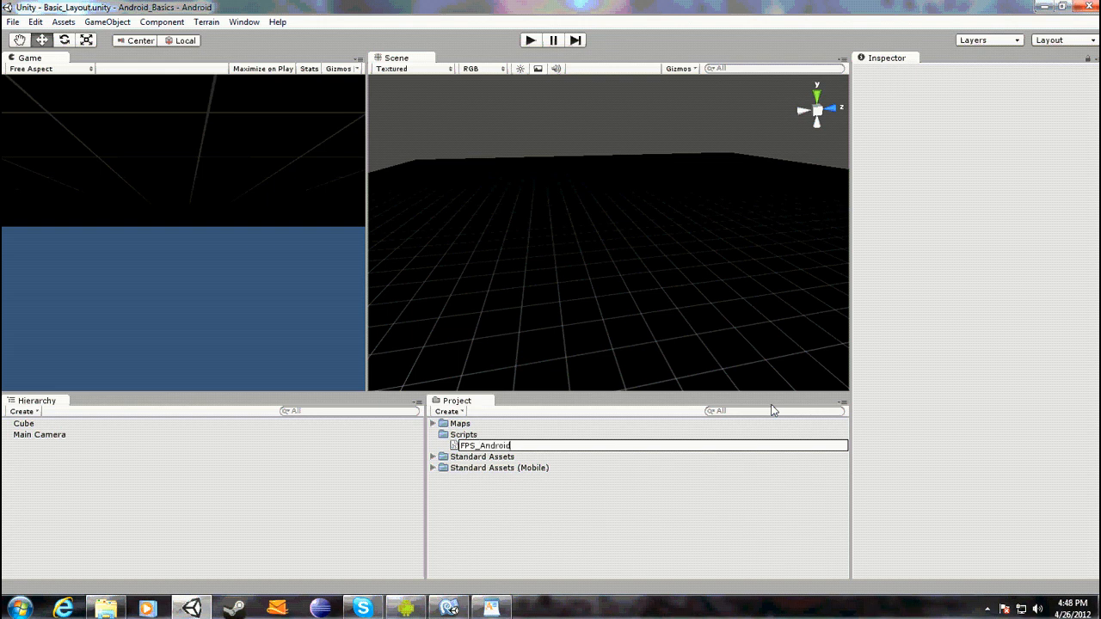
{"action": "type", "text": "id"}
{"action": "key", "text": "Return"}
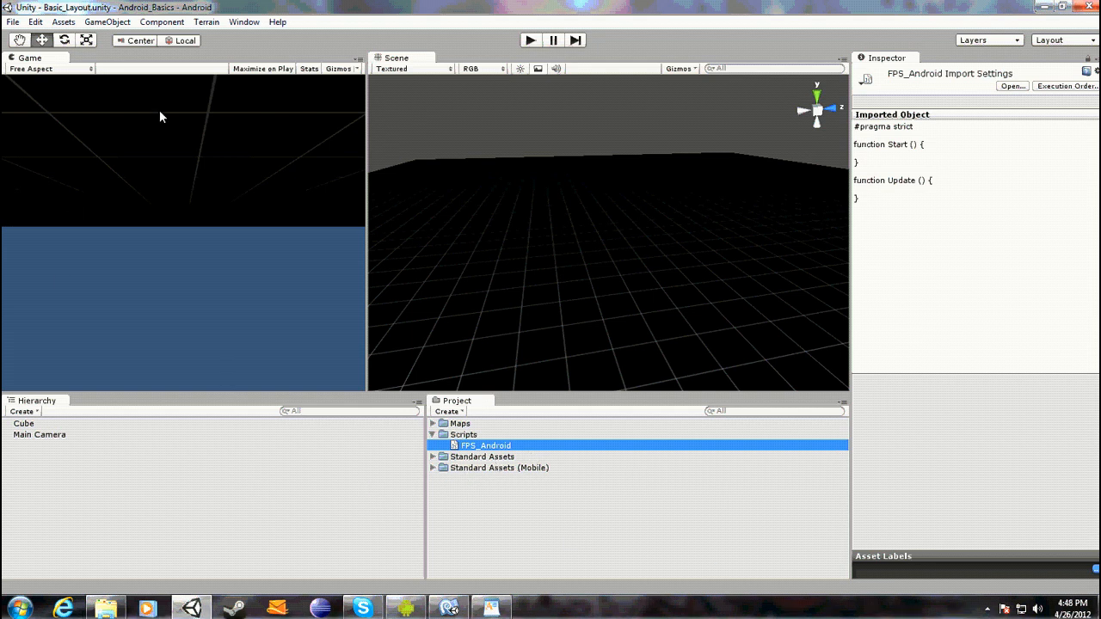
{"action": "left_click", "coordinate": [590, 473]}
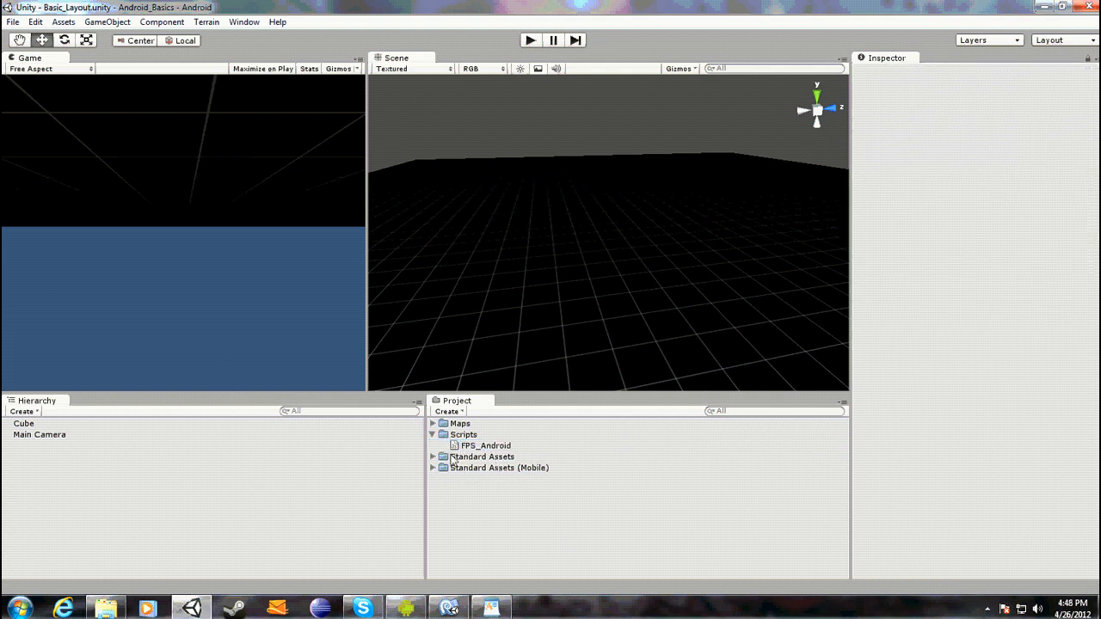
Add the First Person Controls prefab from the Standard Assets (Mobile) prefabs to the scene hierarchy
{"action": "left_click", "coordinate": [432, 468]}
{"action": "left_click", "coordinate": [444, 478]}
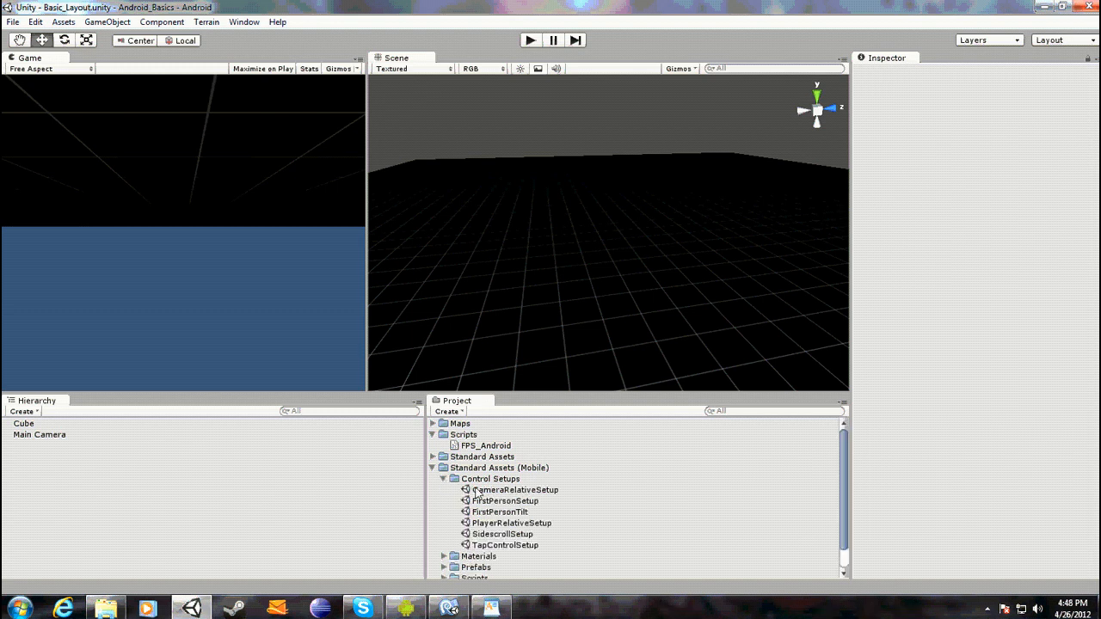
{"action": "left_click", "coordinate": [491, 502]}
{"action": "left_click", "coordinate": [437, 477]}
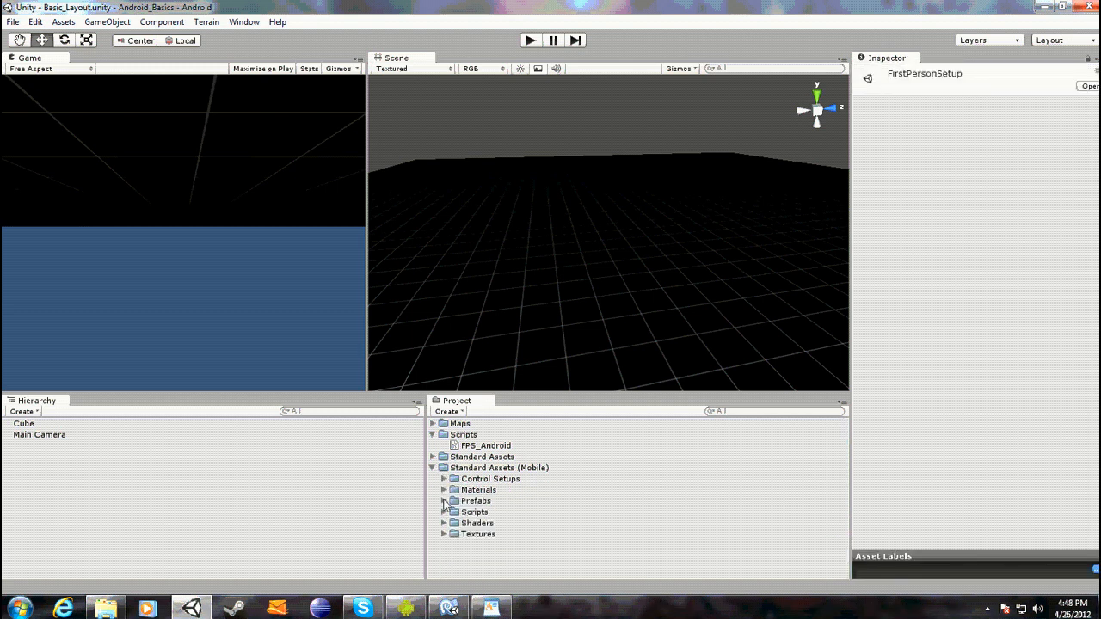
{"action": "left_click", "coordinate": [444, 502]}
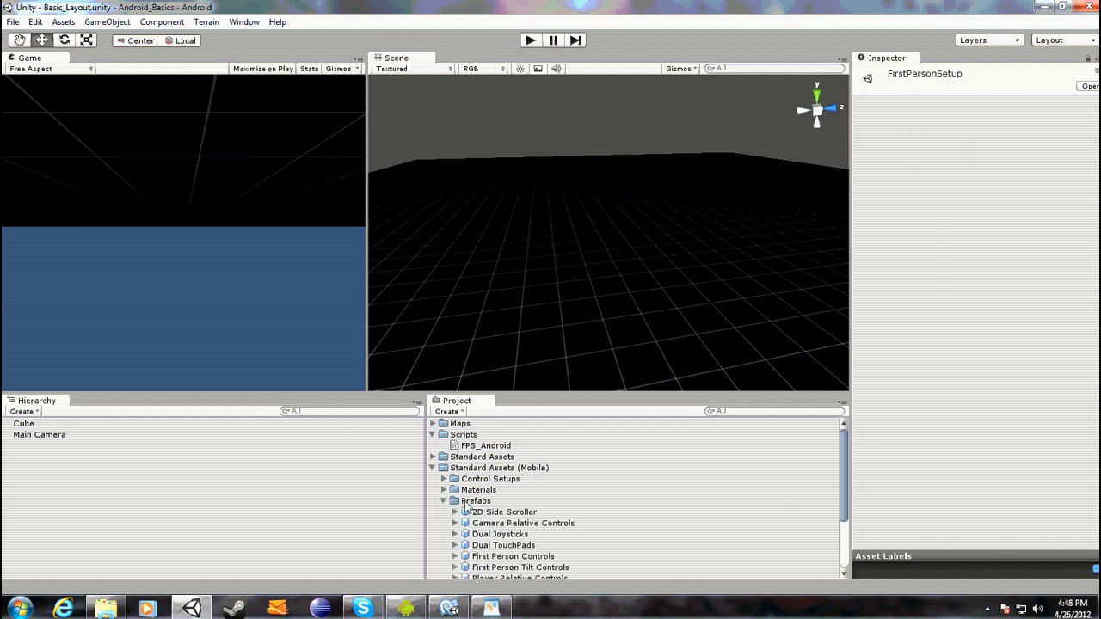
{"action": "left_click", "coordinate": [504, 558]}
{"action": "left_click", "coordinate": [457, 557]}
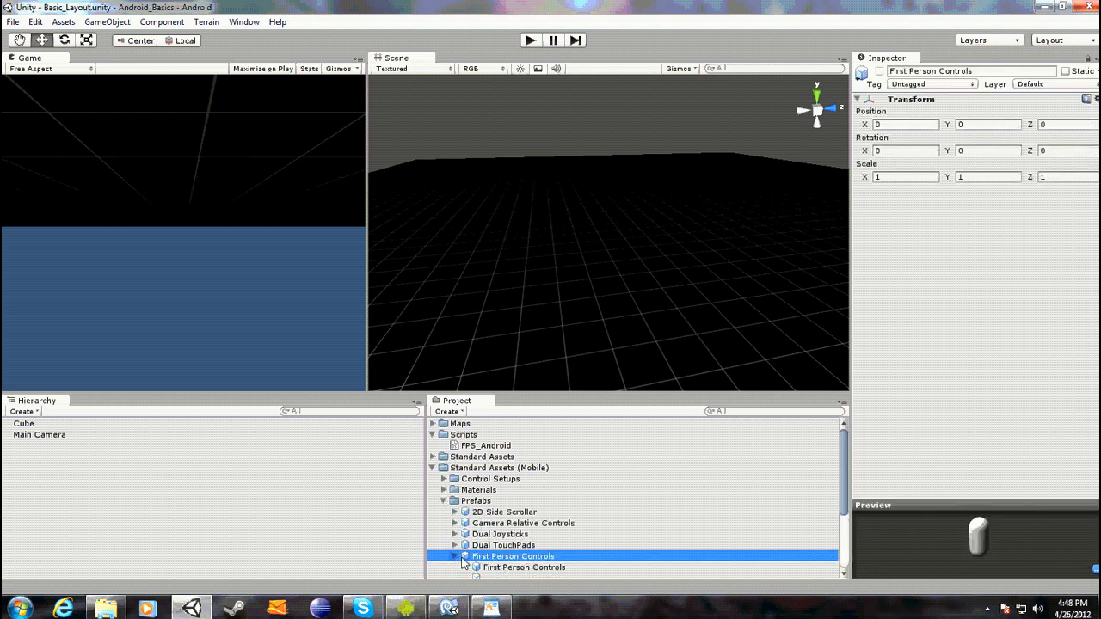
{"action": "scroll", "coordinate": [464, 561], "scroll_direction": "down", "scroll_amount": 1}
{"action": "left_click", "coordinate": [506, 529]}
{"action": "left_click", "coordinate": [490, 536]}
{"action": "left_click", "coordinate": [499, 526]}
{"action": "left_click", "coordinate": [455, 514]}
{"action": "left_click_drag", "start_coordinate": [508, 514], "coordinate": [144, 507]}
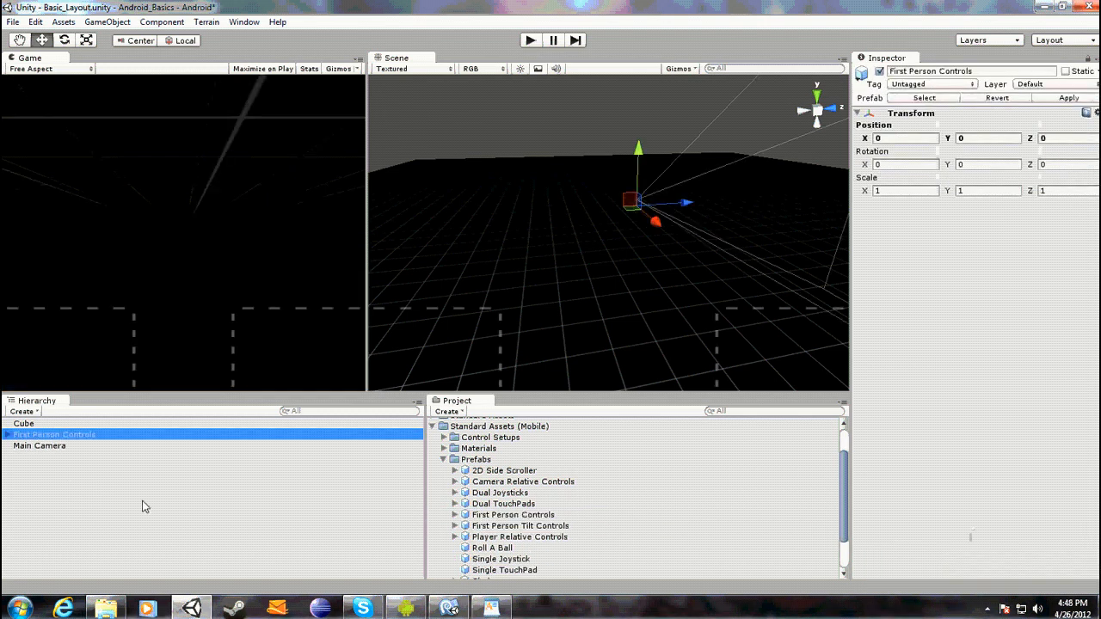
Examine the Character Controller and First Person Control script settings of the Player nested under First Person Controls
{"action": "left_click", "coordinate": [7, 435]}
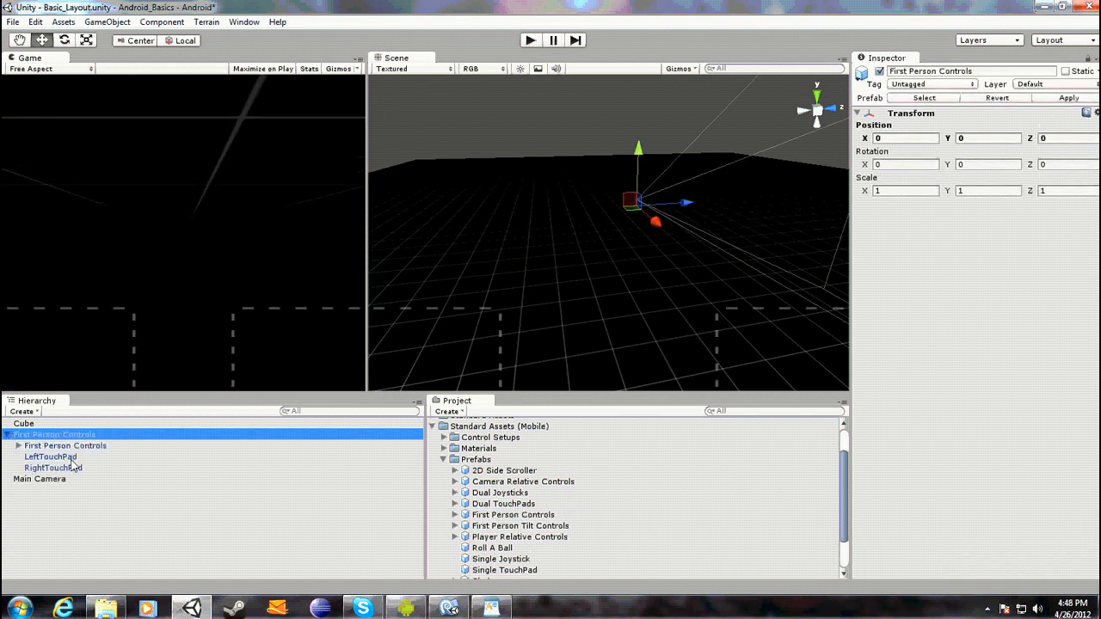
{"action": "left_click", "coordinate": [52, 447]}
{"action": "left_click", "coordinate": [18, 446]}
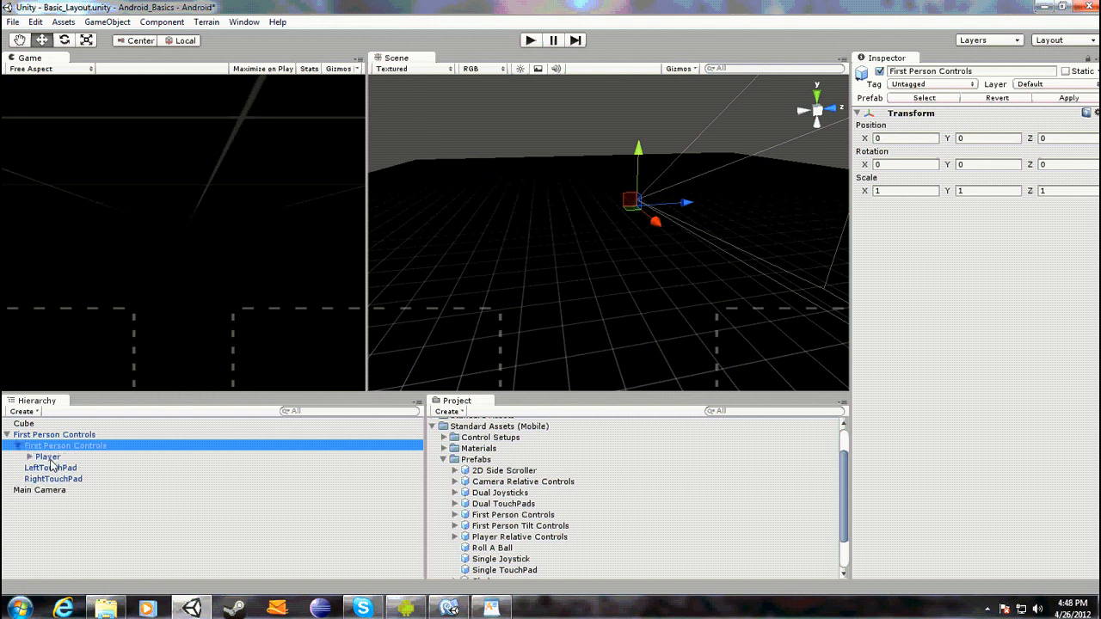
{"action": "left_click", "coordinate": [48, 457]}
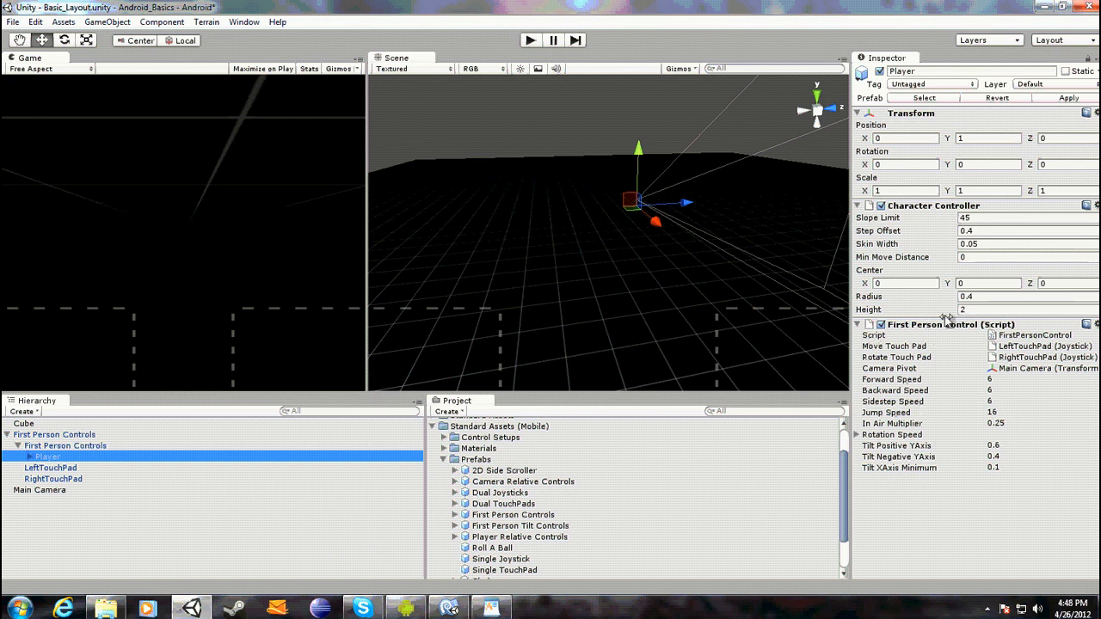
{"action": "left_click", "coordinate": [947, 516]}
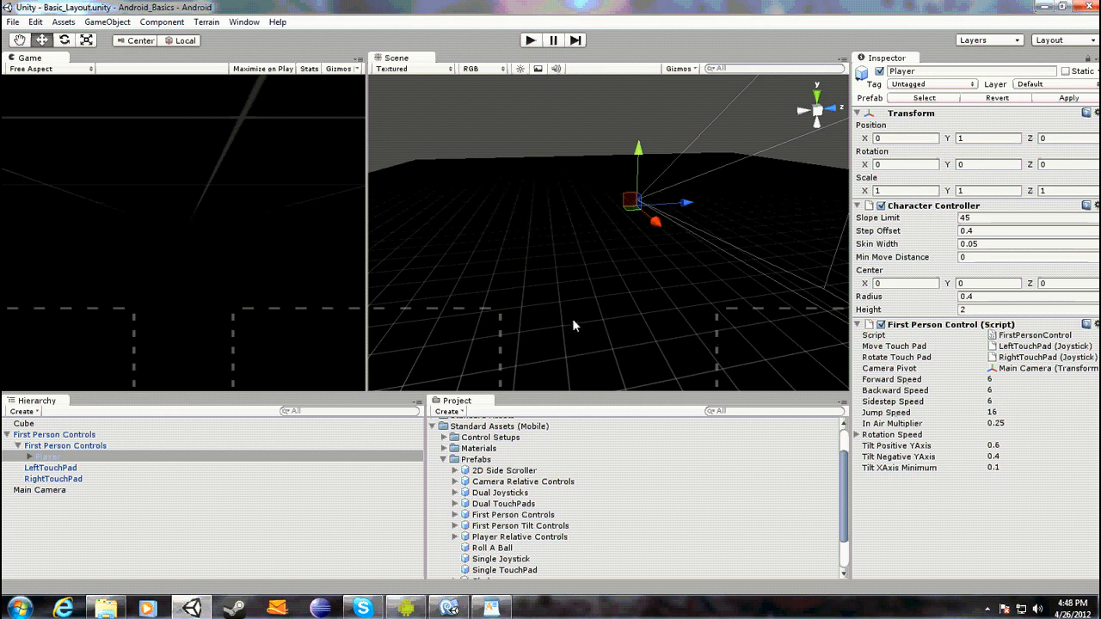
Delete the First Person Controls object from the scene
{"action": "left_click", "coordinate": [35, 434]}
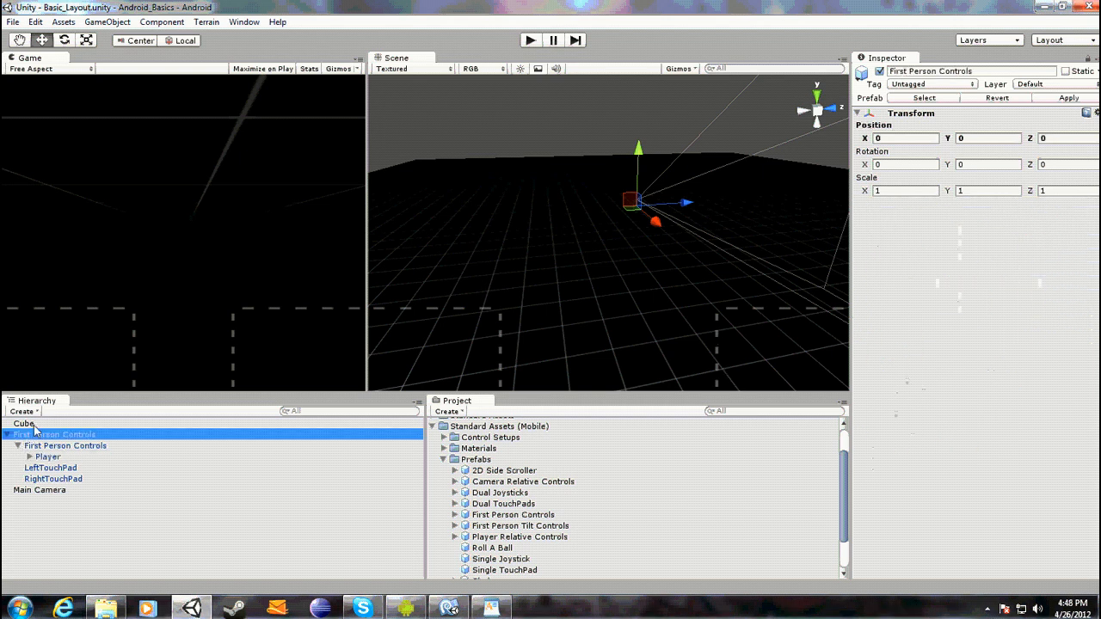
{"action": "key", "text": "Delete"}
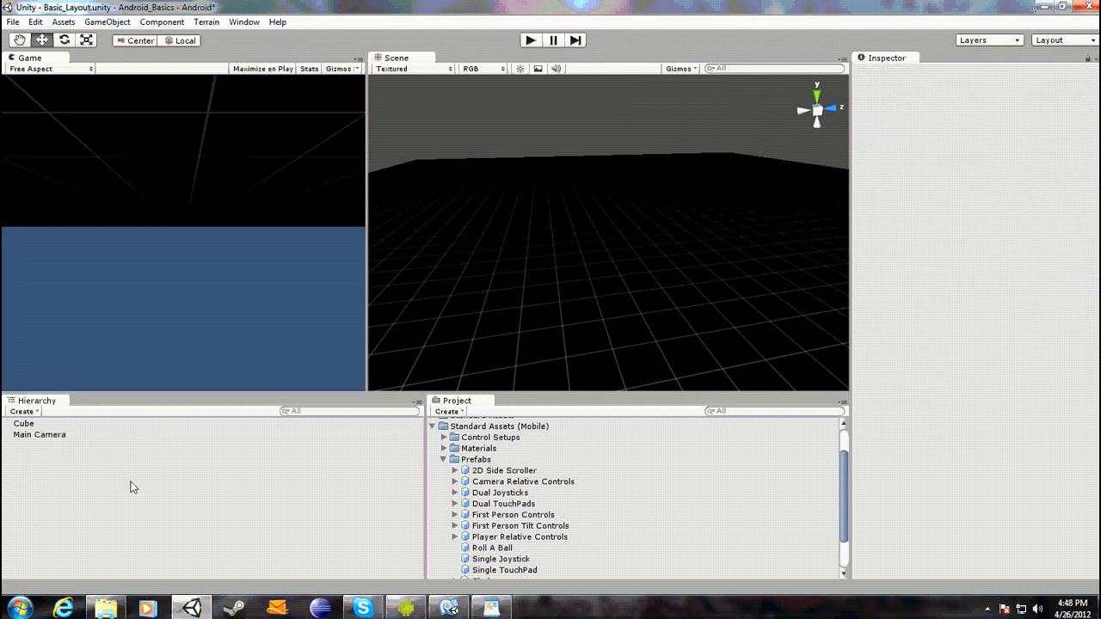
Collapse the Standard Assets (Mobile) folder and open the FPS_Android script in MonoDevelop
{"action": "left_click", "coordinate": [450, 608]}
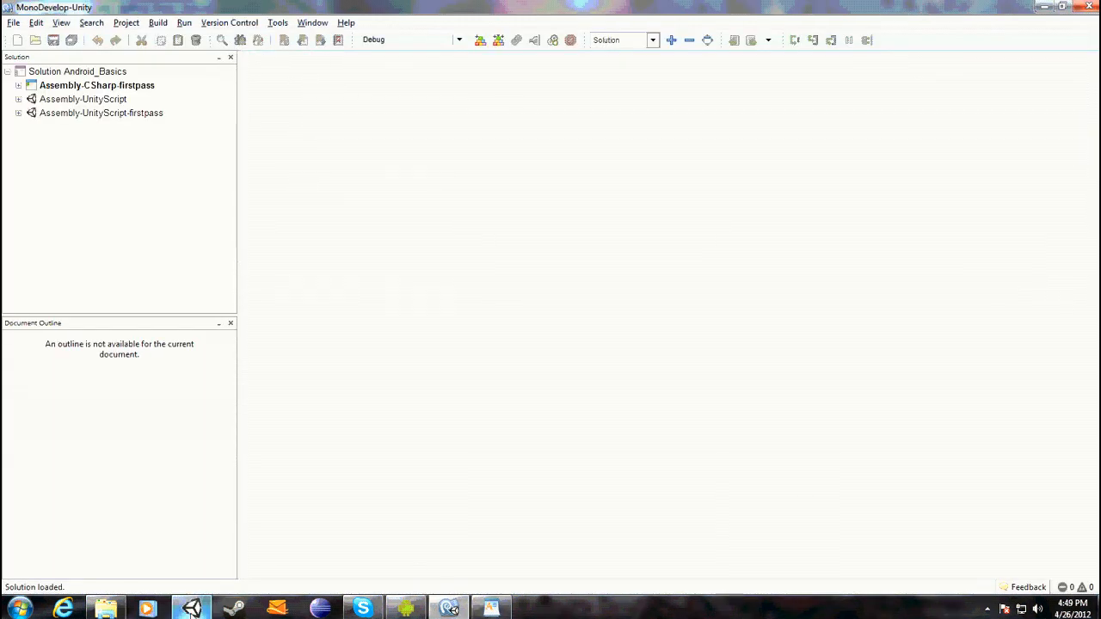
{"action": "key", "text": "alt+Tab"}
{"action": "left_click", "coordinate": [441, 459]}
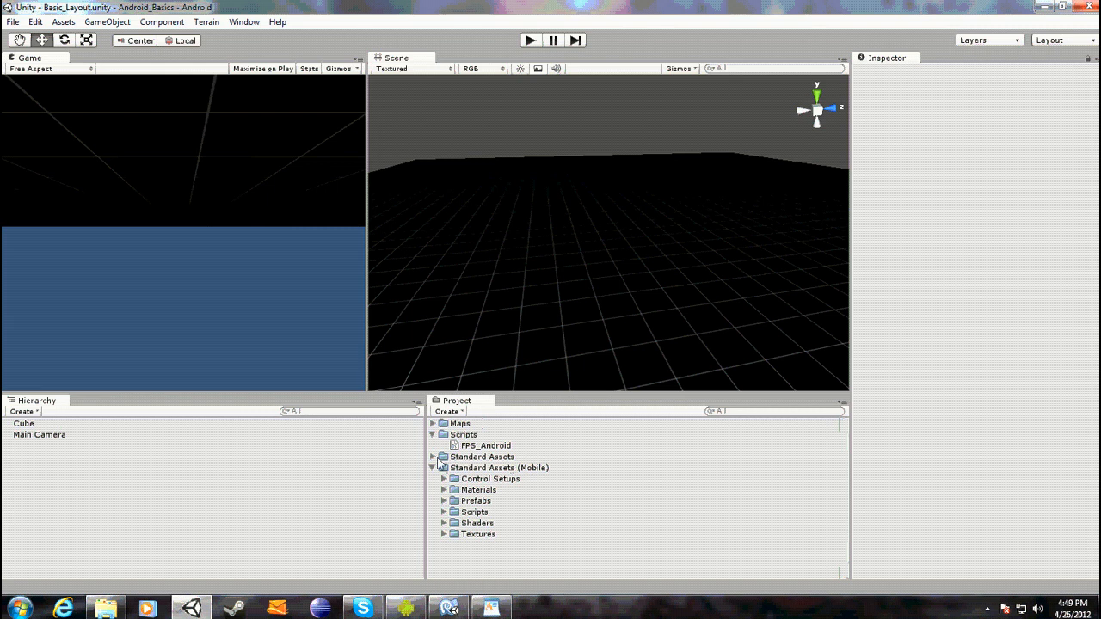
{"action": "left_click", "coordinate": [432, 467]}
{"action": "left_click", "coordinate": [469, 446]}
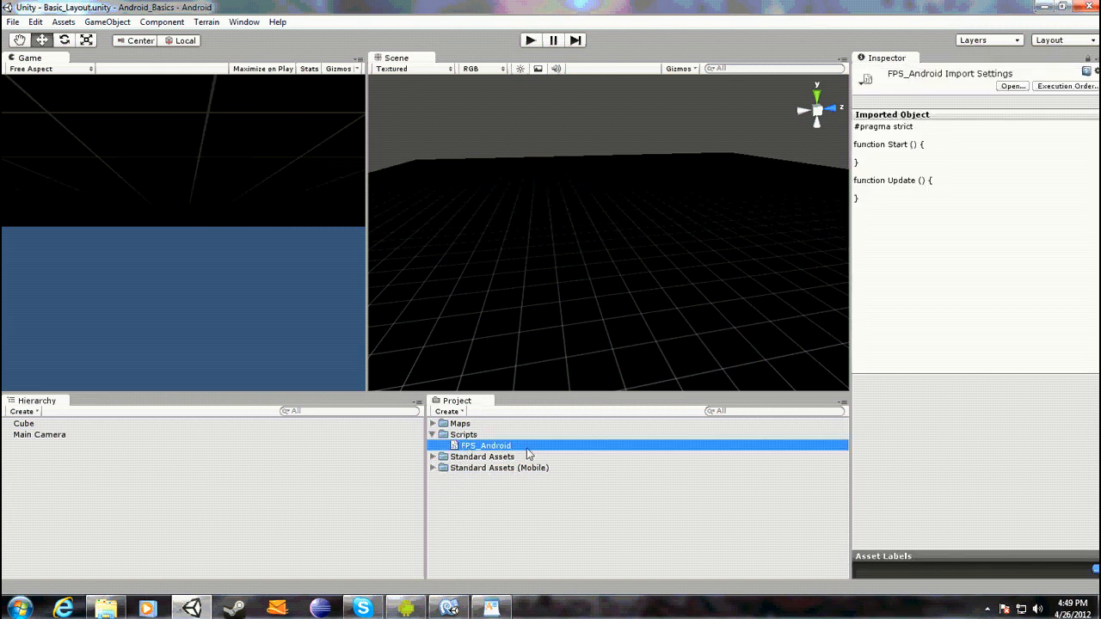
{"action": "left_click", "coordinate": [462, 613]}
{"action": "left_click", "coordinate": [355, 91]}
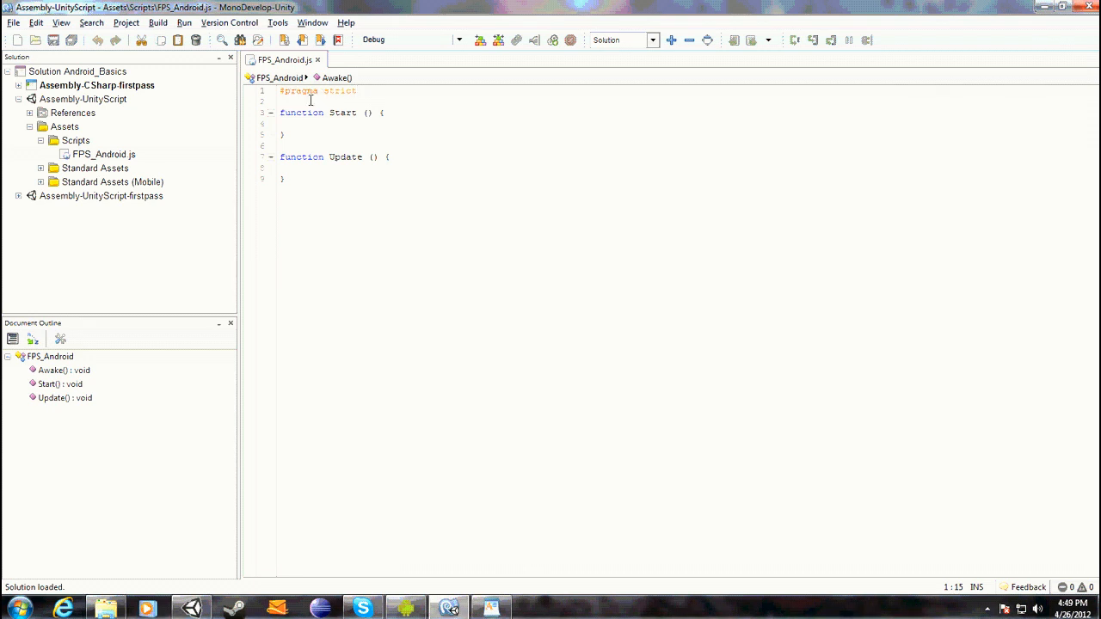
Delete the #pragma strict directive from the first line of the FPS_Android script
{"action": "left_click_drag", "start_coordinate": [379, 89], "coordinate": [269, 89]}
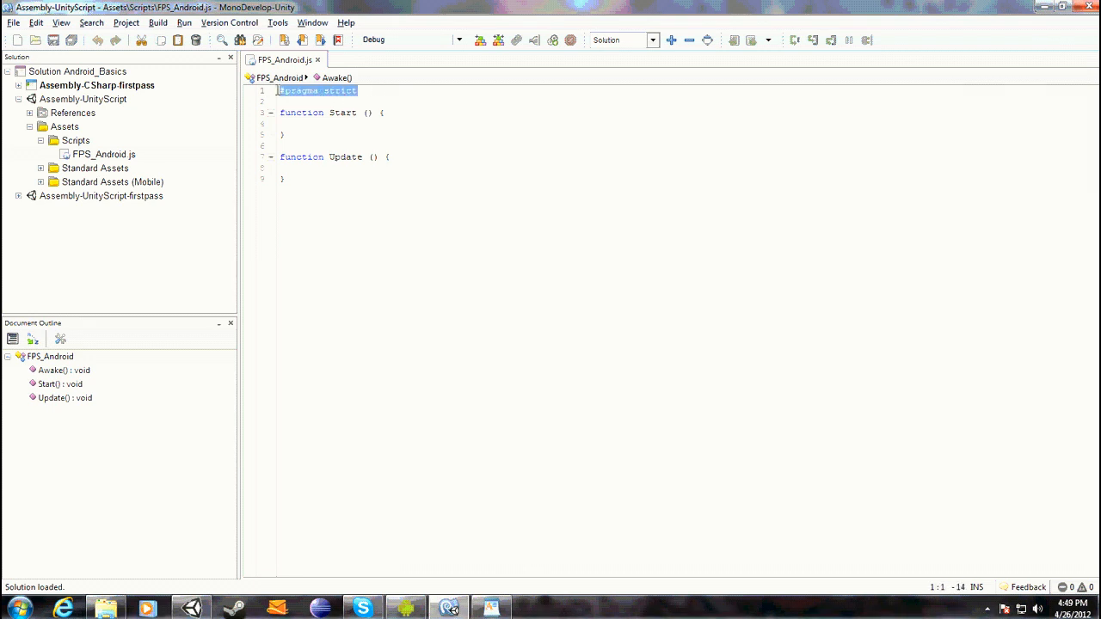
{"action": "key", "text": "Delete"}
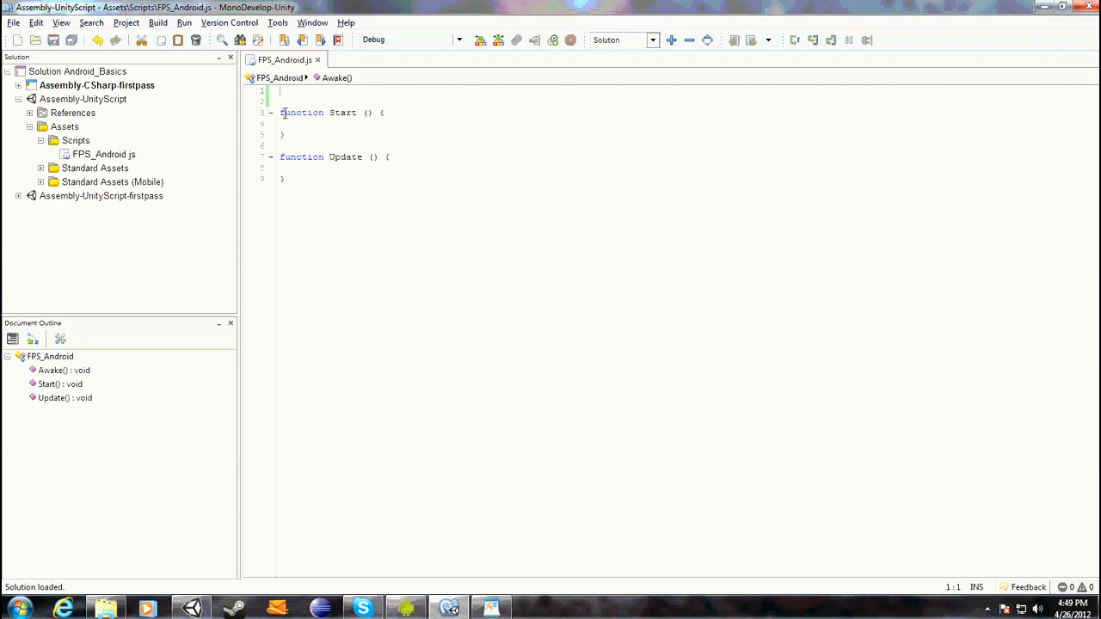
{"action": "left_click_drag", "start_coordinate": [279, 112], "coordinate": [359, 113]}
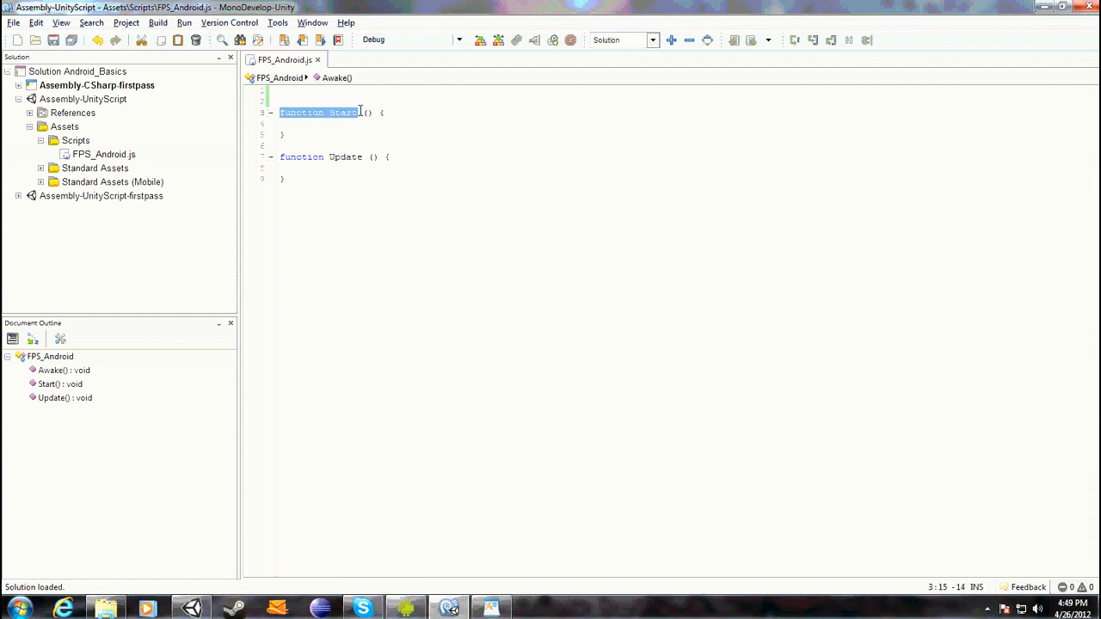
{"action": "left_click", "coordinate": [395, 112]}
{"action": "left_click_drag", "start_coordinate": [284, 134], "coordinate": [269, 114]}
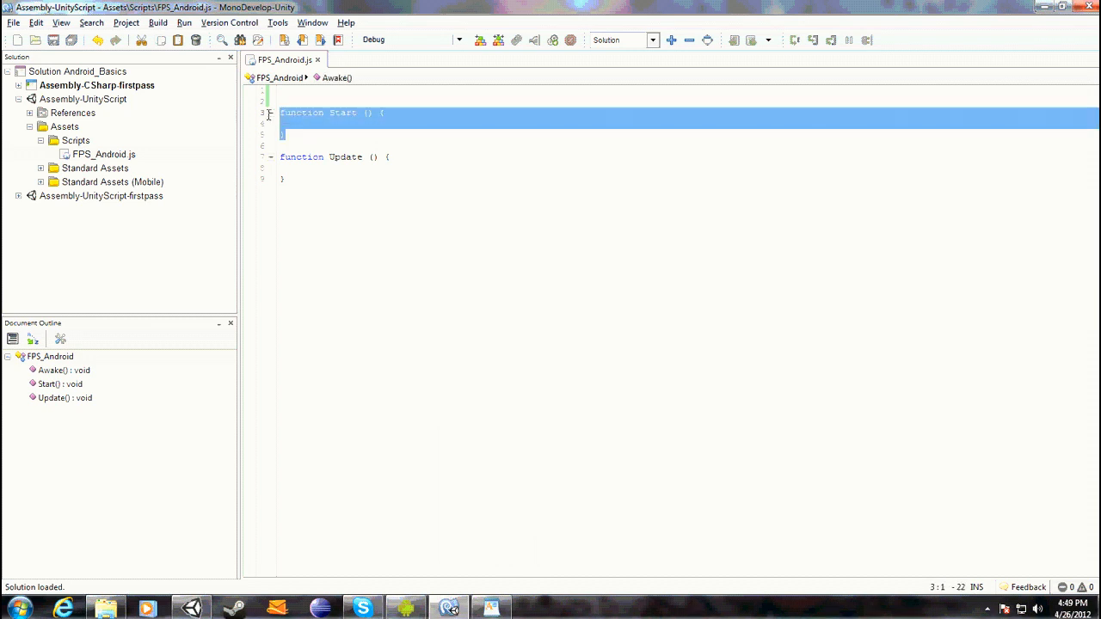
{"action": "left_click", "coordinate": [313, 99]}
Write the example assignment "Bullets = BUlletperclip;" inside the Start function, and delete it again
{"action": "left_click", "coordinate": [299, 126]}
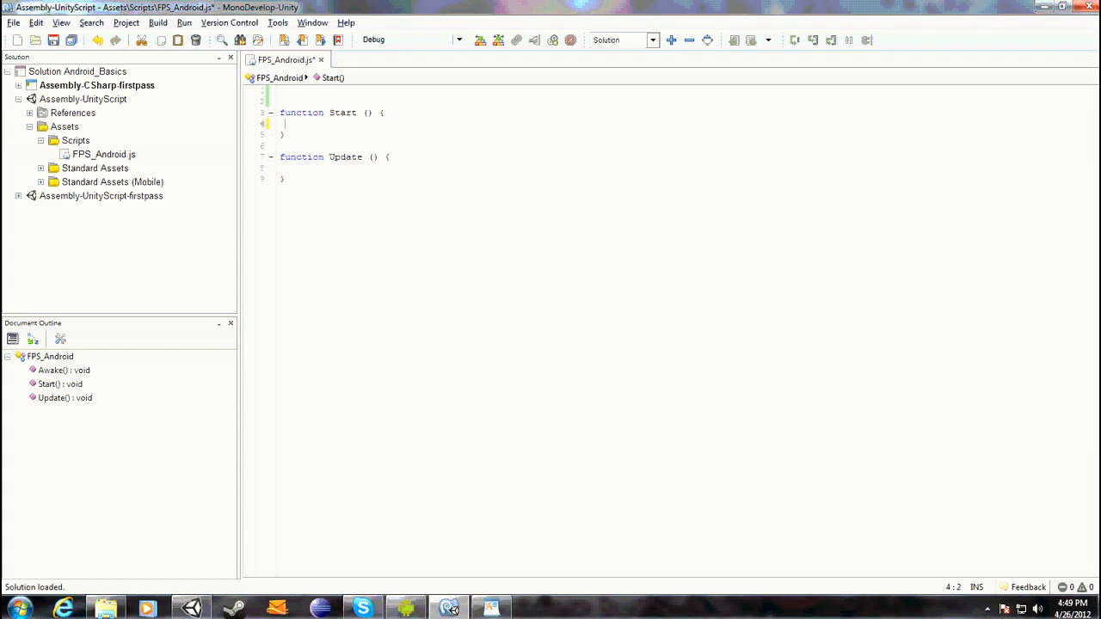
{"action": "type", "text": "Bullets = "}
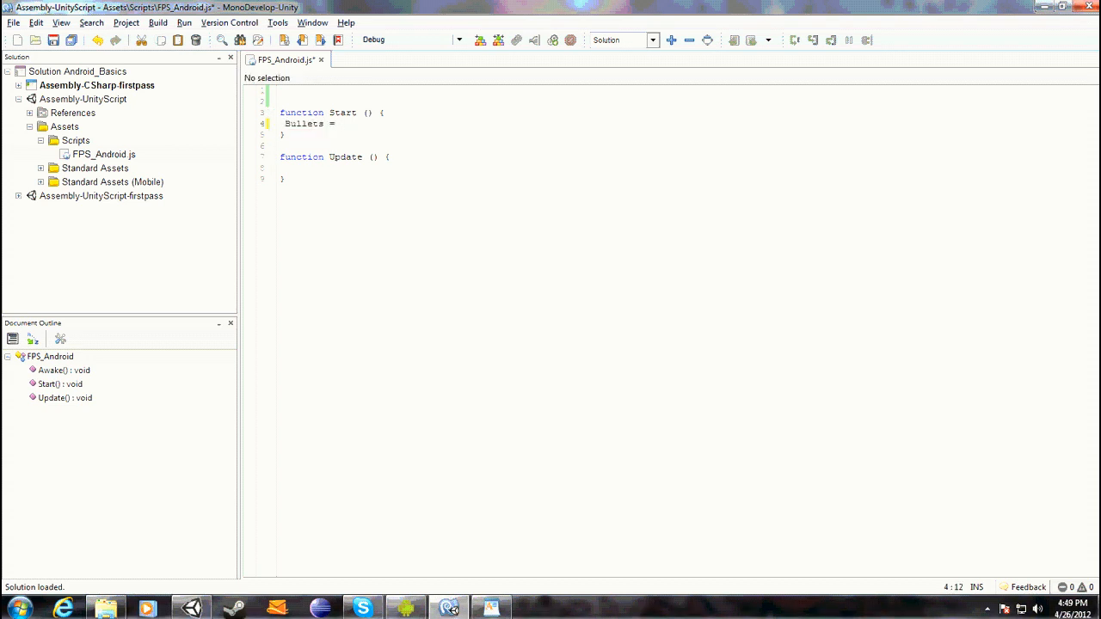
{"action": "type", "text": "BUlletperclip"}
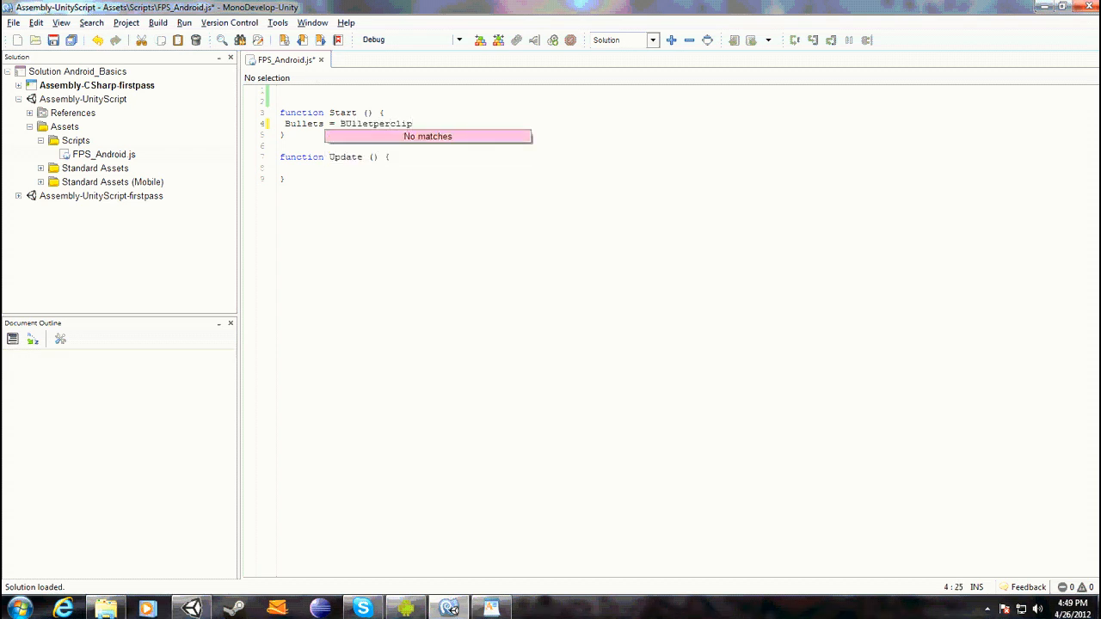
{"action": "type", "text": ";"}
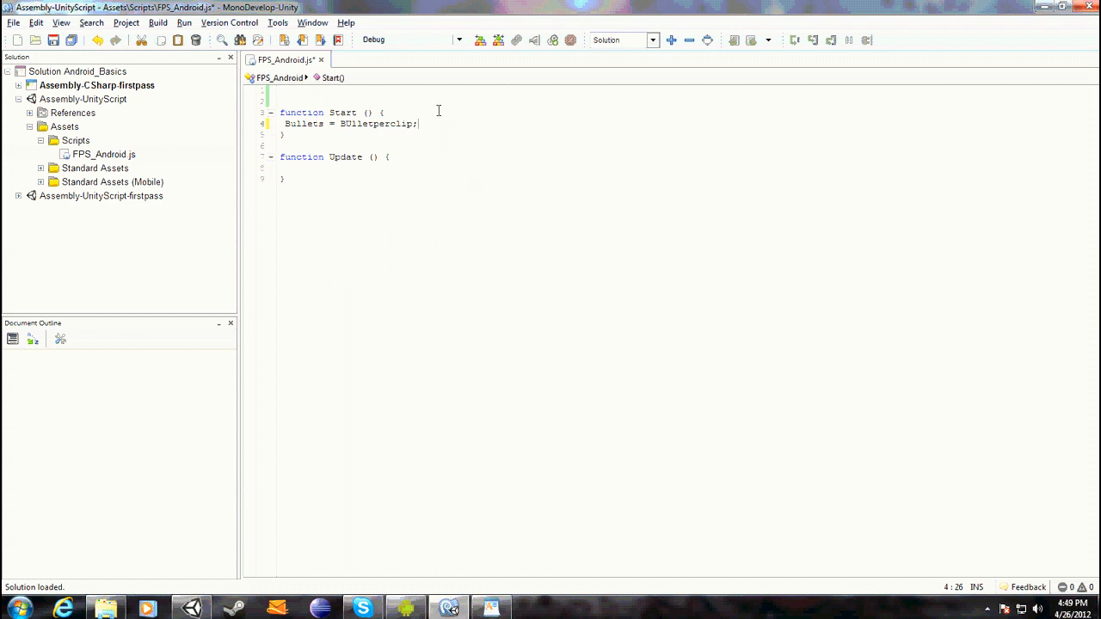
{"action": "left_click_drag", "start_coordinate": [440, 123], "coordinate": [262, 123]}
{"action": "key", "text": "BackSpace"}
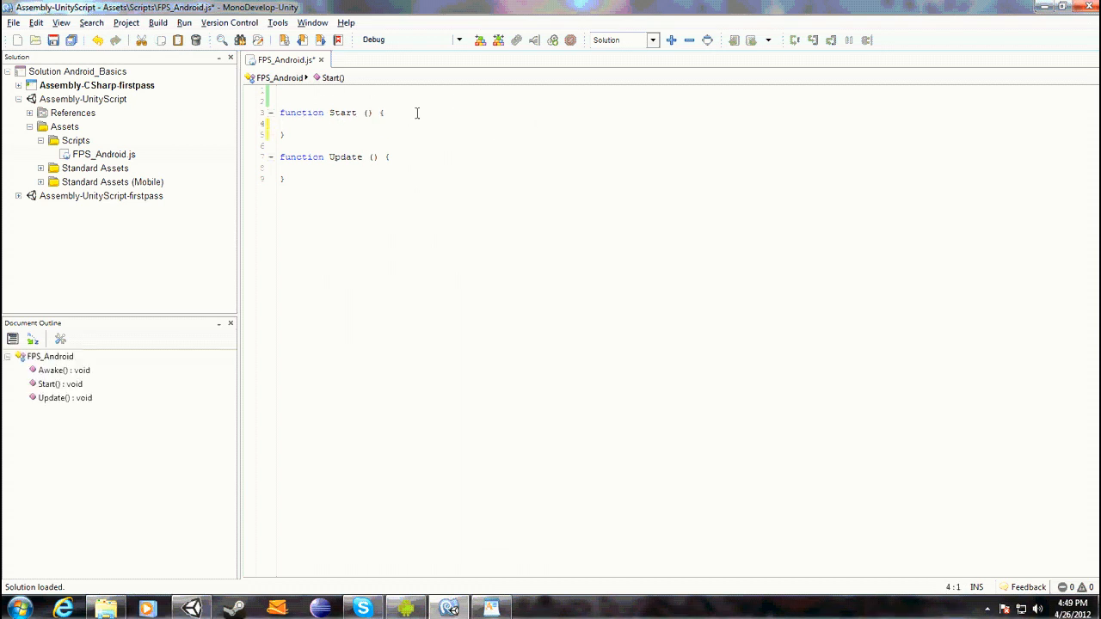
Write "function awake()" on the empty line above the Start function, and erase it again
{"action": "left_click", "coordinate": [300, 99]}
{"action": "type", "text": "function awake()"}
{"action": "key", "text": "BackSpace"}
{"action": "key", "text": "BackSpace"}
{"action": "key", "text": "BackSpace"}
{"action": "key", "text": "BackSpace"}
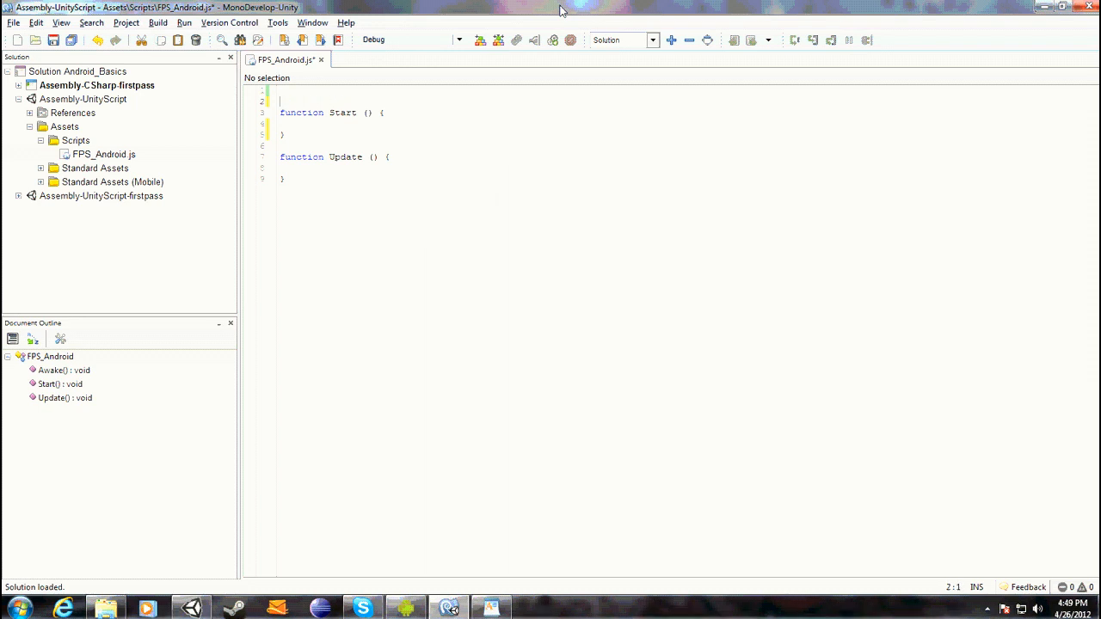
Save the FPS_Android script and highlight the Start and Update function blocks in turn
{"action": "key", "text": "ctrl+s"}
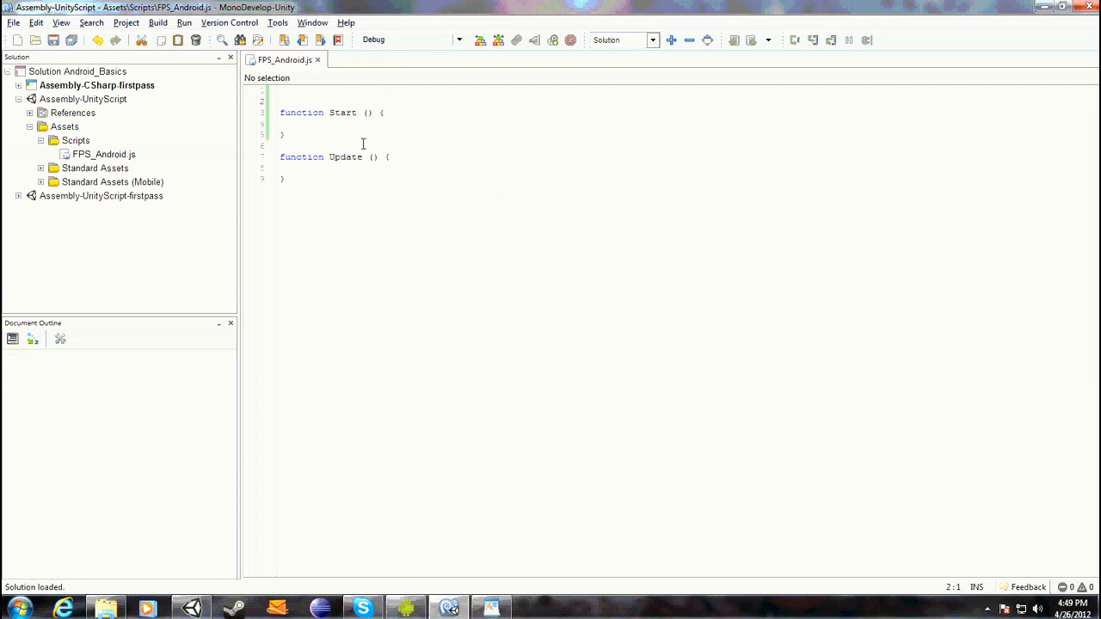
{"action": "left_click_drag", "start_coordinate": [299, 133], "coordinate": [267, 93]}
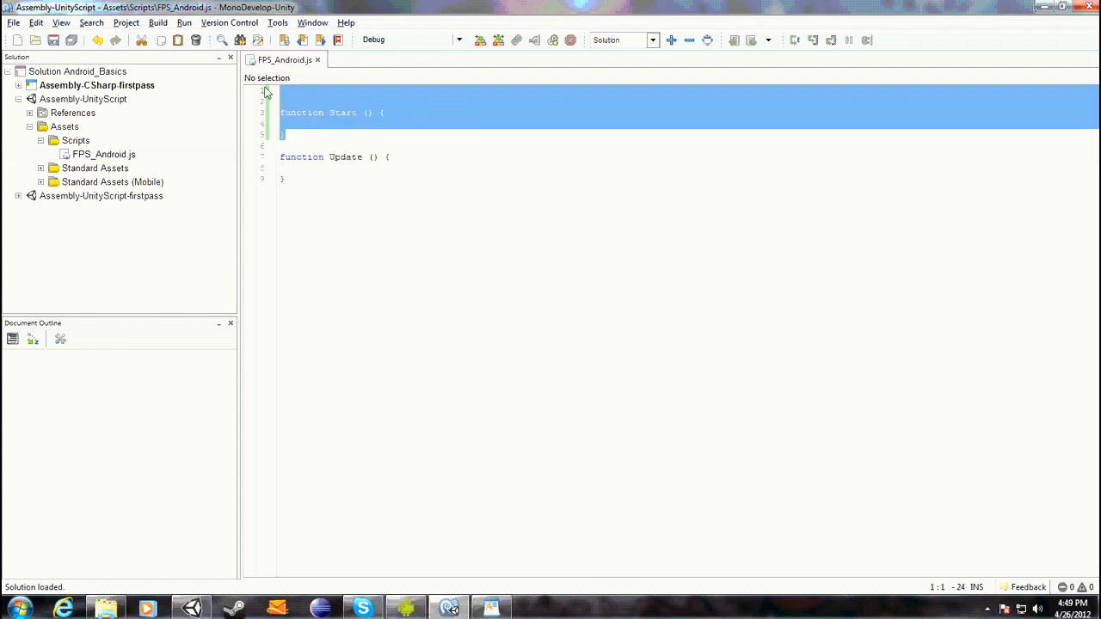
{"action": "left_click", "coordinate": [502, 226]}
{"action": "left_click_drag", "start_coordinate": [303, 180], "coordinate": [267, 156]}
{"action": "left_click", "coordinate": [299, 179]}
{"action": "left_click", "coordinate": [302, 177]}
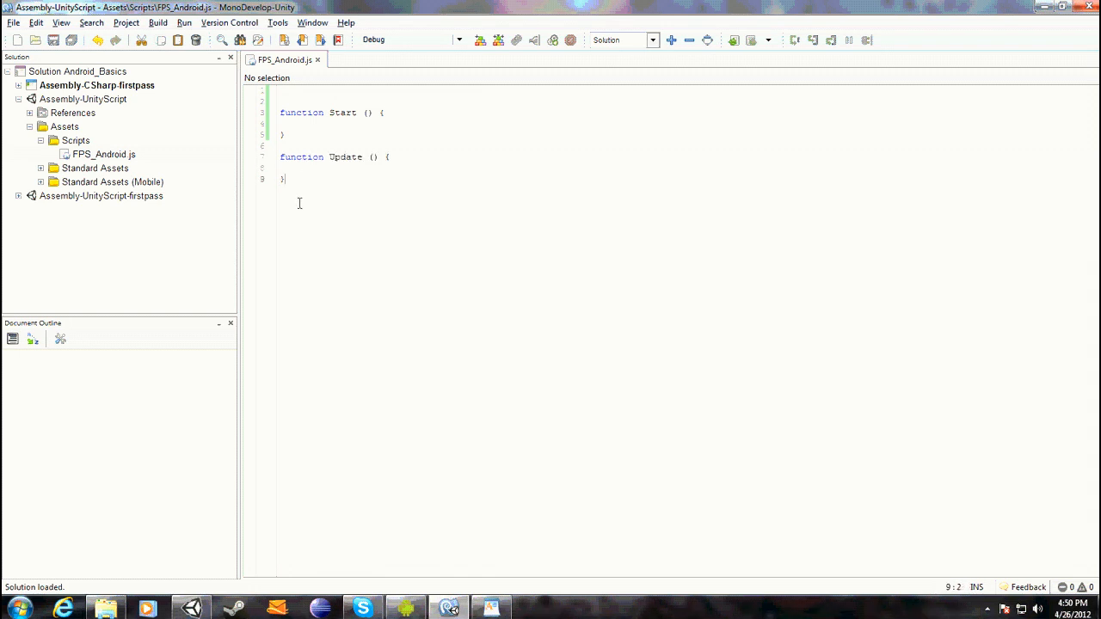
Write an empty function kill() below the Update function, call "kill();" inside Update, and save the script
{"action": "key", "text": "Return"}
{"action": "type", "text": "fuck"}
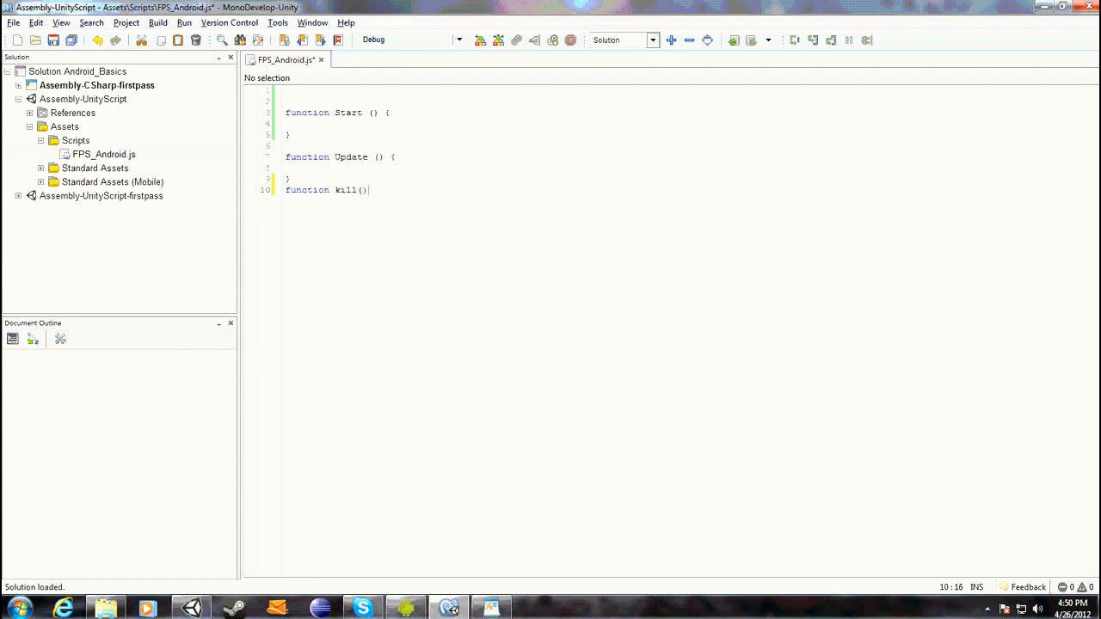
{"action": "type", "text": "{"}
{"action": "key", "text": "Return"}
{"action": "key", "text": "Return"}
{"action": "left_click", "coordinate": [325, 169]}
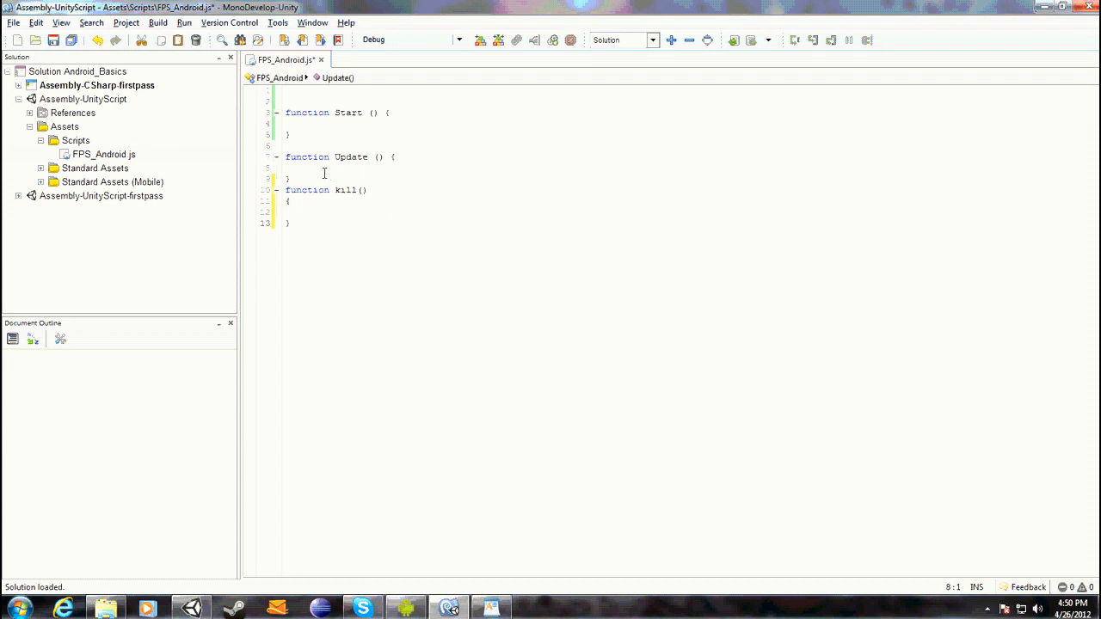
{"action": "type", "text": "kill();"}
{"action": "key", "text": "ctrl+s"}
Delete the kill(); call from Update and the whole kill() function below it, and save the script
{"action": "left_click_drag", "start_coordinate": [304, 168], "coordinate": [280, 167]}
{"action": "left_click", "coordinate": [308, 204]}
{"action": "key", "text": "Delete"}
{"action": "left_click_drag", "start_coordinate": [310, 224], "coordinate": [280, 188]}
{"action": "key", "text": "Delete"}
{"action": "key", "text": "ctrl+s"}
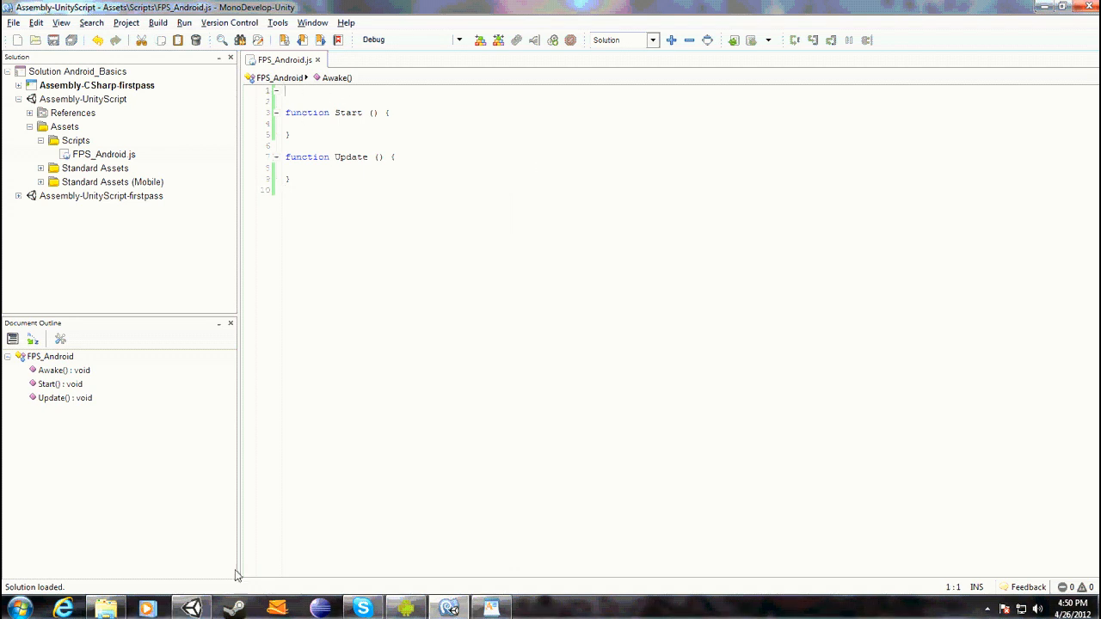
Switch to Unity and expand the Standard Assets (Mobile) folder in the project
{"action": "left_click", "coordinate": [191, 609]}
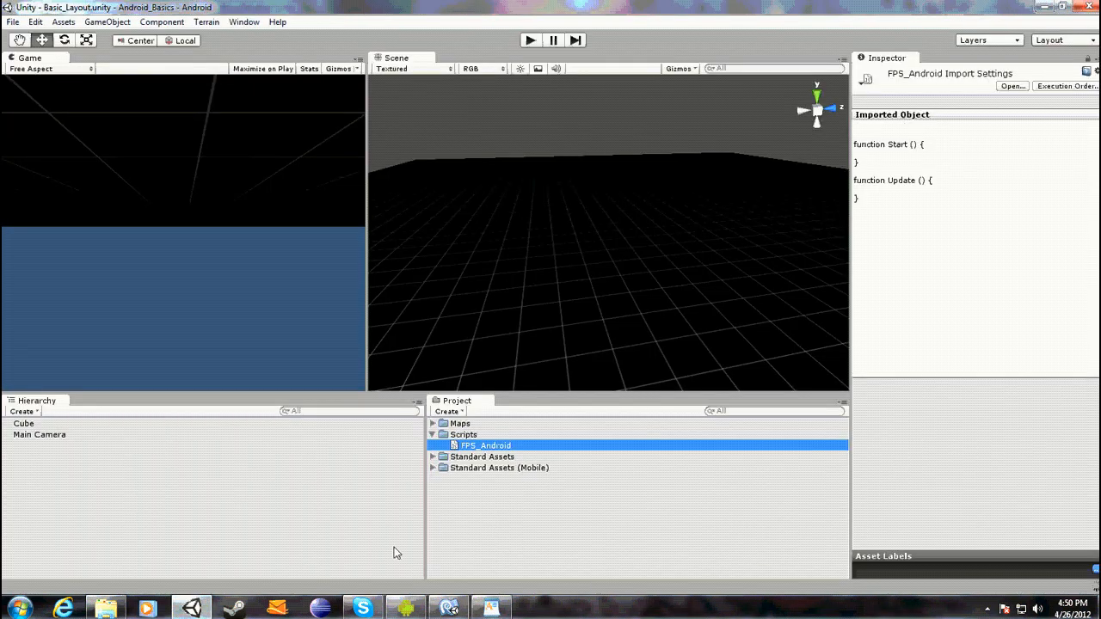
{"action": "left_click", "coordinate": [432, 468]}
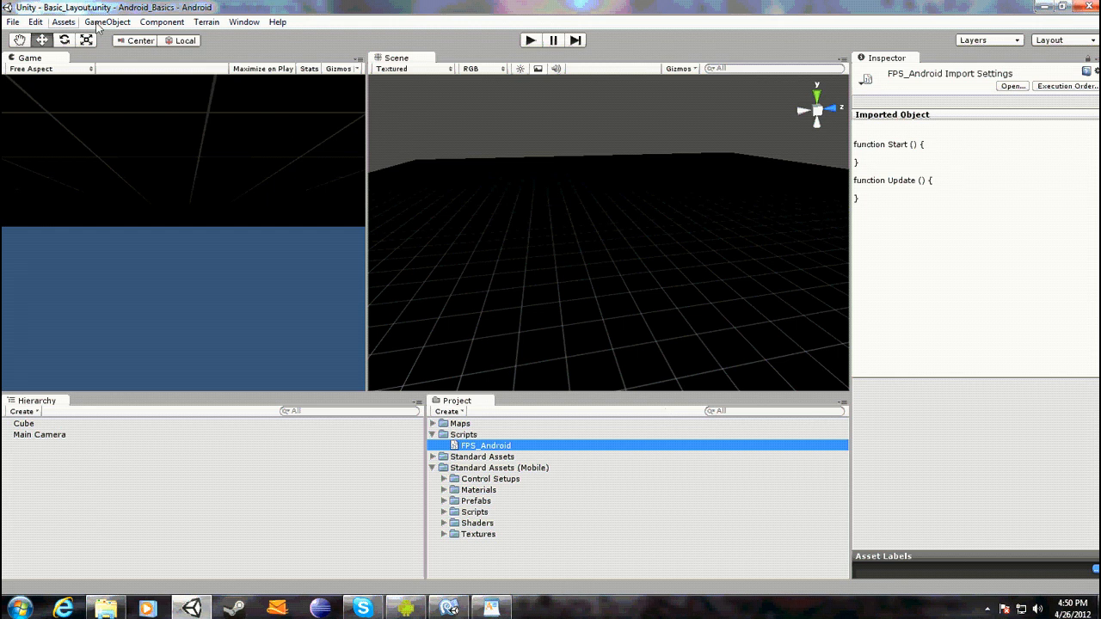
Add a cylinder to the scene and delete it again
{"action": "left_click", "coordinate": [58, 24]}
{"action": "mouse_move", "coordinate": [107, 22]}
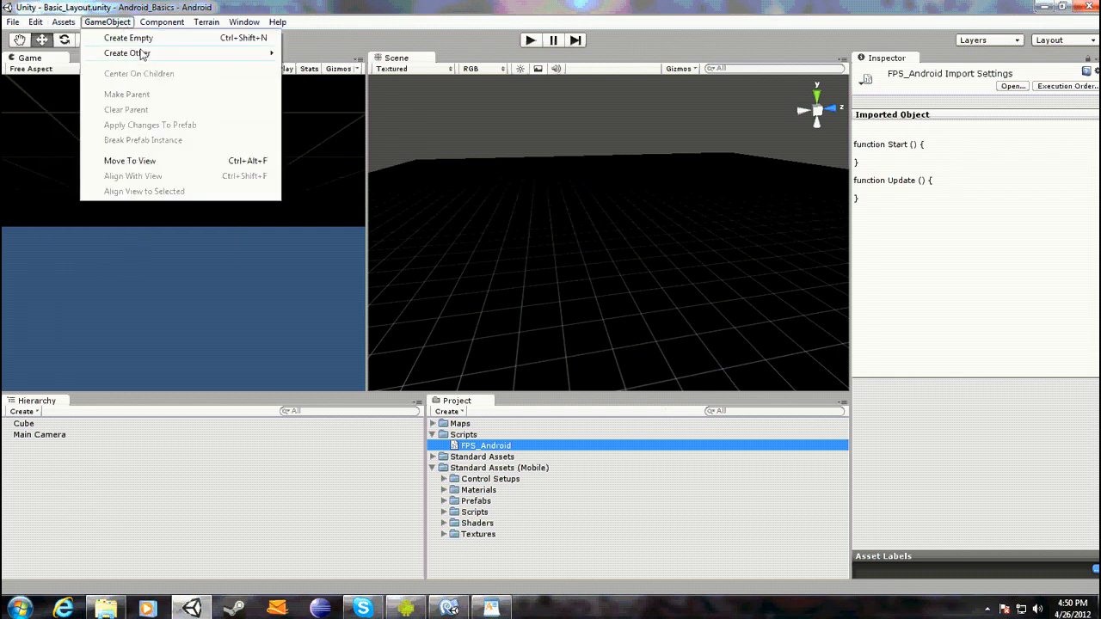
{"action": "mouse_move", "coordinate": [146, 53]}
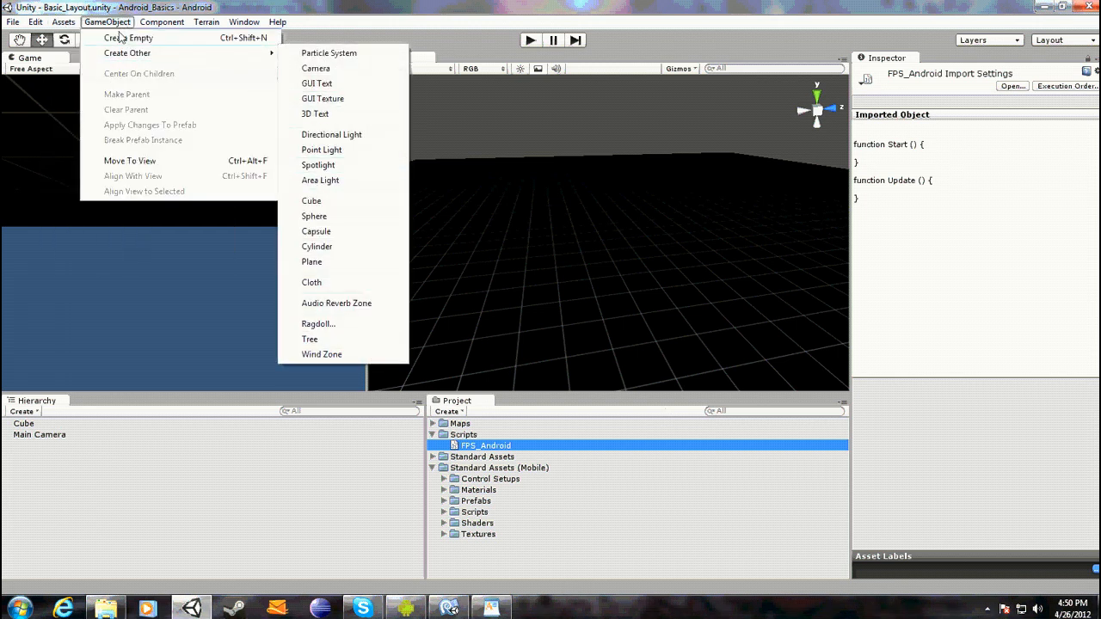
{"action": "mouse_move", "coordinate": [160, 24]}
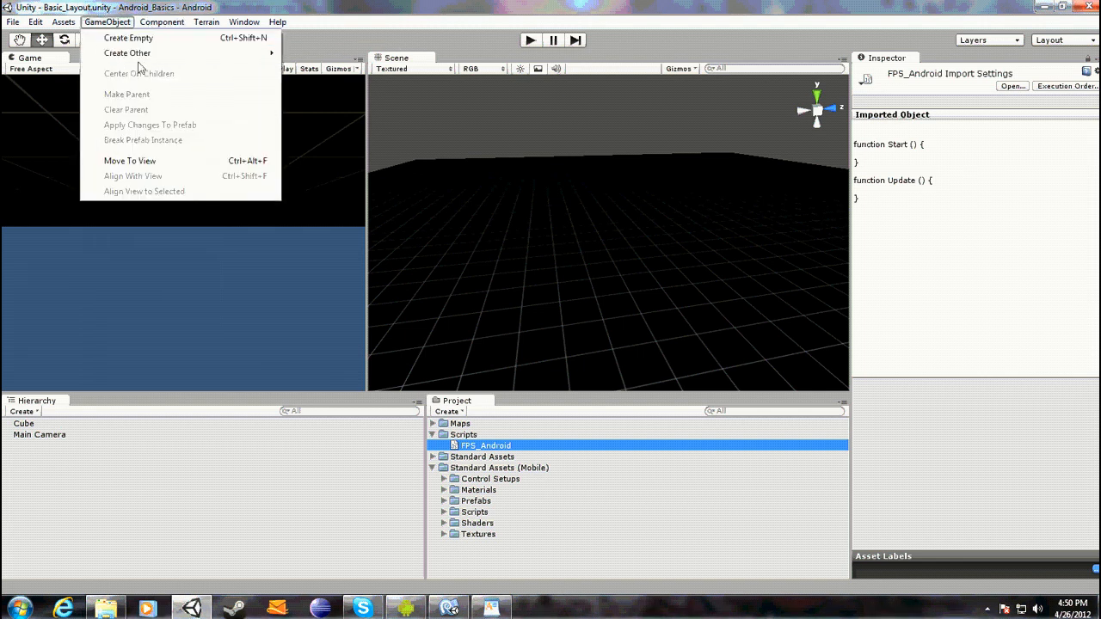
{"action": "left_click", "coordinate": [317, 246]}
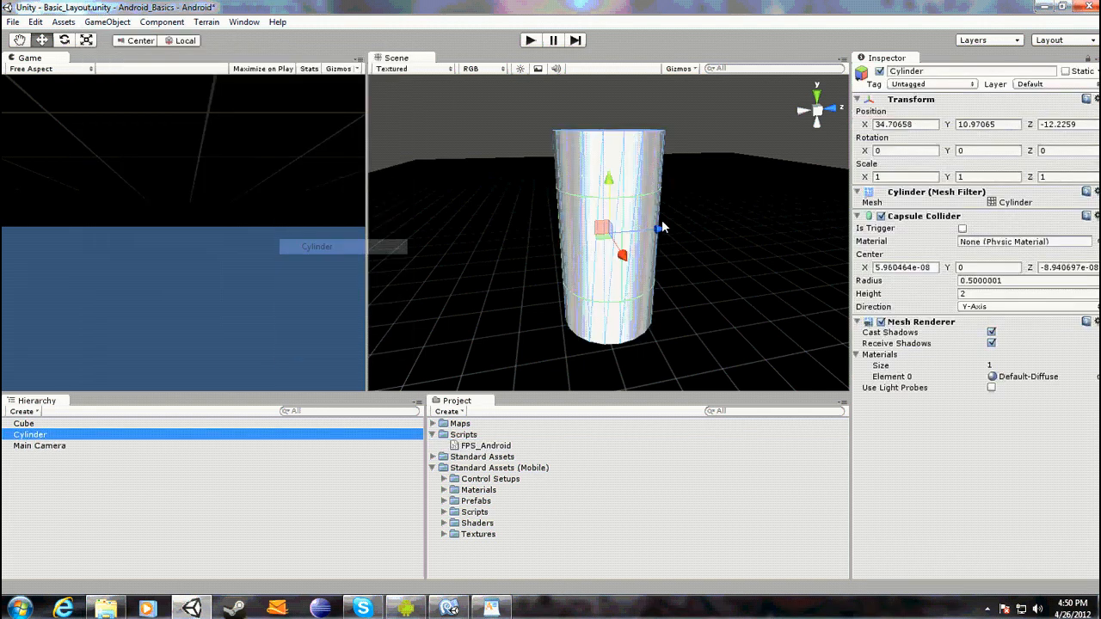
{"action": "scroll", "coordinate": [626, 233], "scroll_direction": "down", "scroll_amount": 5}
{"action": "key", "text": "Delete"}
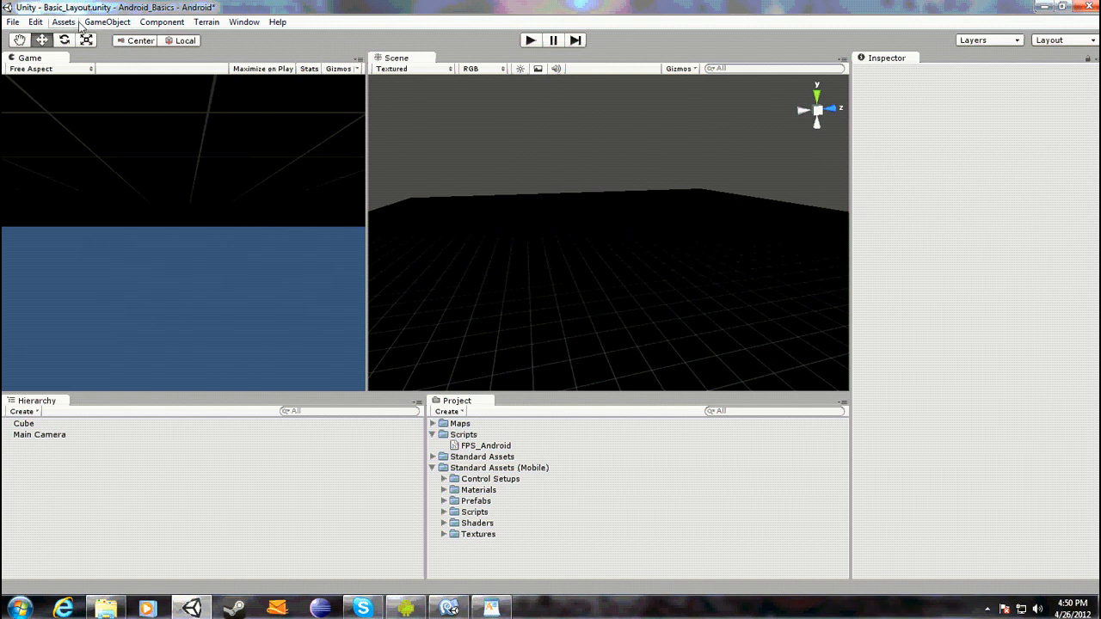
Add a capsule to the scene and move it to about X 31.65, Y 4.13, Z -13.42
{"action": "left_click", "coordinate": [105, 23]}
{"action": "mouse_move", "coordinate": [133, 53]}
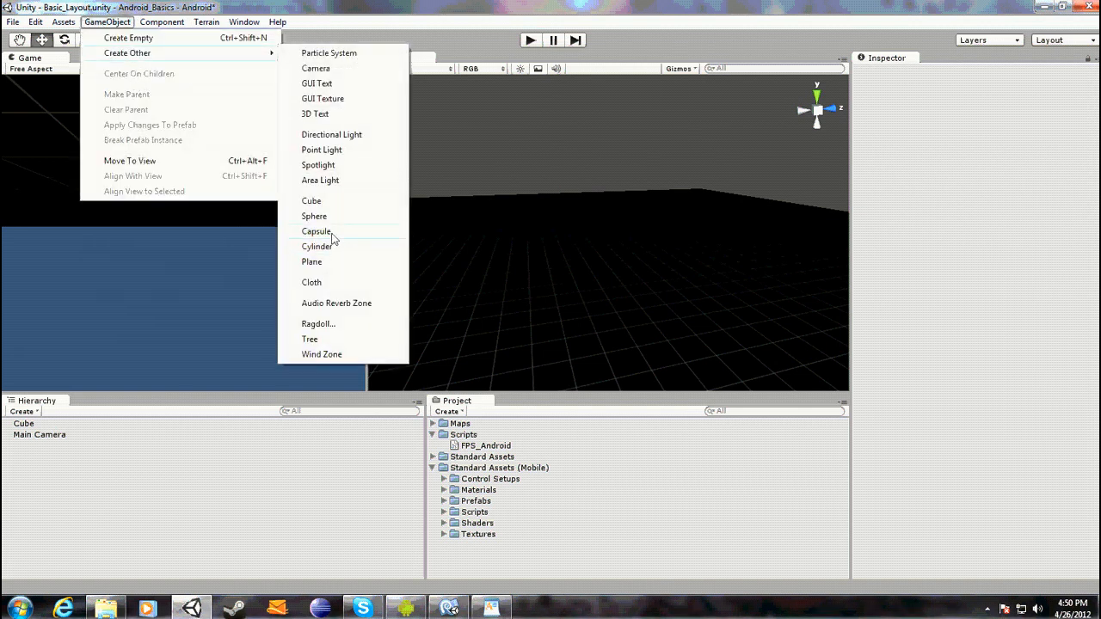
{"action": "left_click", "coordinate": [336, 232]}
{"action": "scroll", "coordinate": [620, 241], "scroll_direction": "down", "scroll_amount": 5}
{"action": "left_click_drag", "start_coordinate": [714, 210], "coordinate": [535, 215]}
{"action": "left_click_drag", "start_coordinate": [517, 176], "coordinate": [346, 323]}
{"action": "right_click_drag", "start_coordinate": [563, 261], "coordinate": [478, 266]}
{"action": "key", "text": "w"}
{"action": "left_click_drag", "start_coordinate": [478, 193], "coordinate": [470, 166]}
{"action": "right_click_drag", "start_coordinate": [606, 217], "coordinate": [611, 222]}
{"action": "key", "text": "s"}
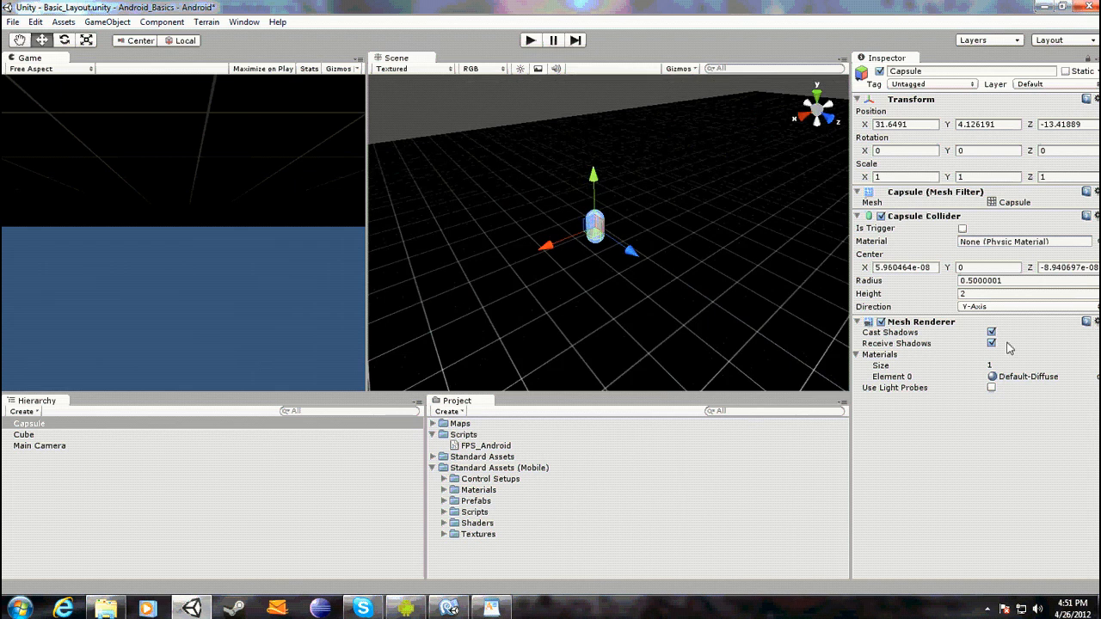
Collapse the capsule's component sections and add a Character Controller that replaces its Capsule Collider
{"action": "left_click", "coordinate": [858, 322]}
{"action": "left_click", "coordinate": [858, 216]}
{"action": "left_click", "coordinate": [858, 192]}
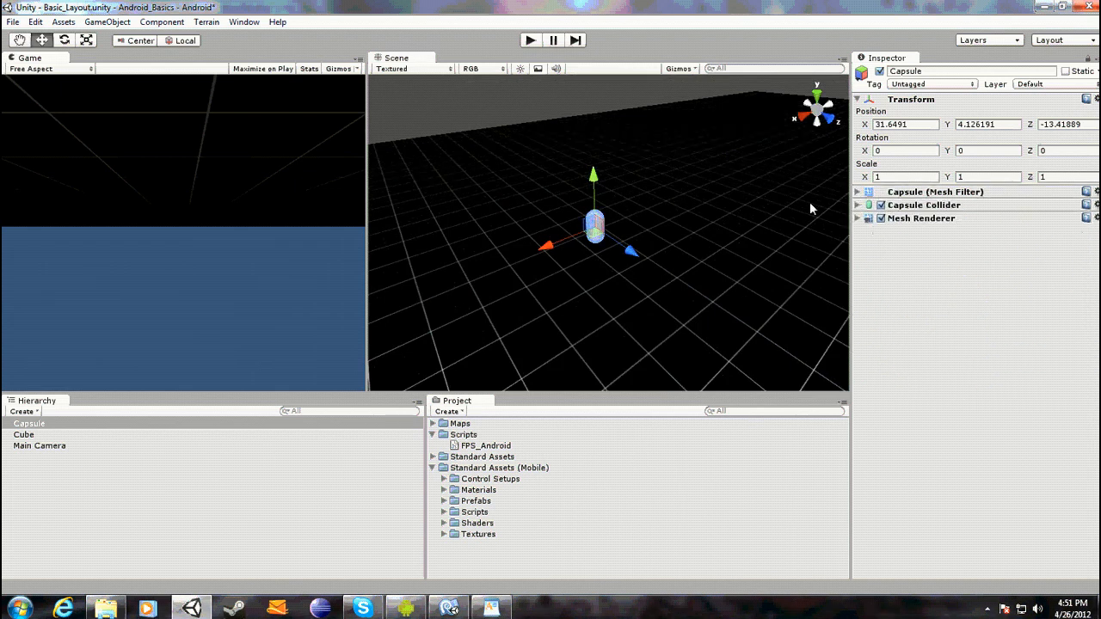
{"action": "left_click", "coordinate": [160, 21]}
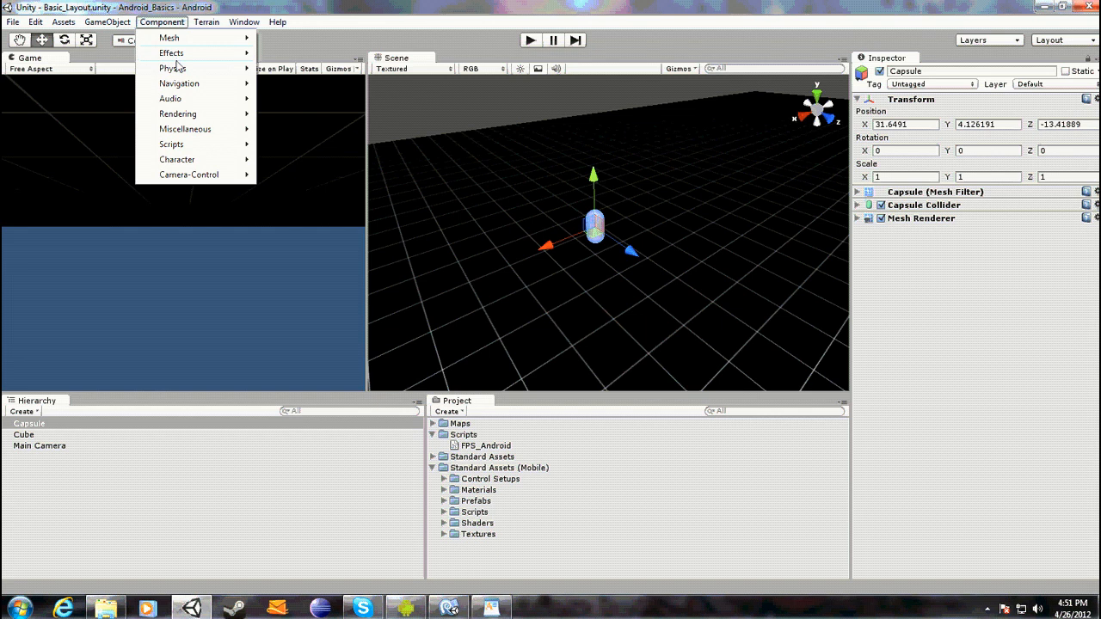
{"action": "mouse_move", "coordinate": [176, 68]}
{"action": "left_click", "coordinate": [312, 83]}
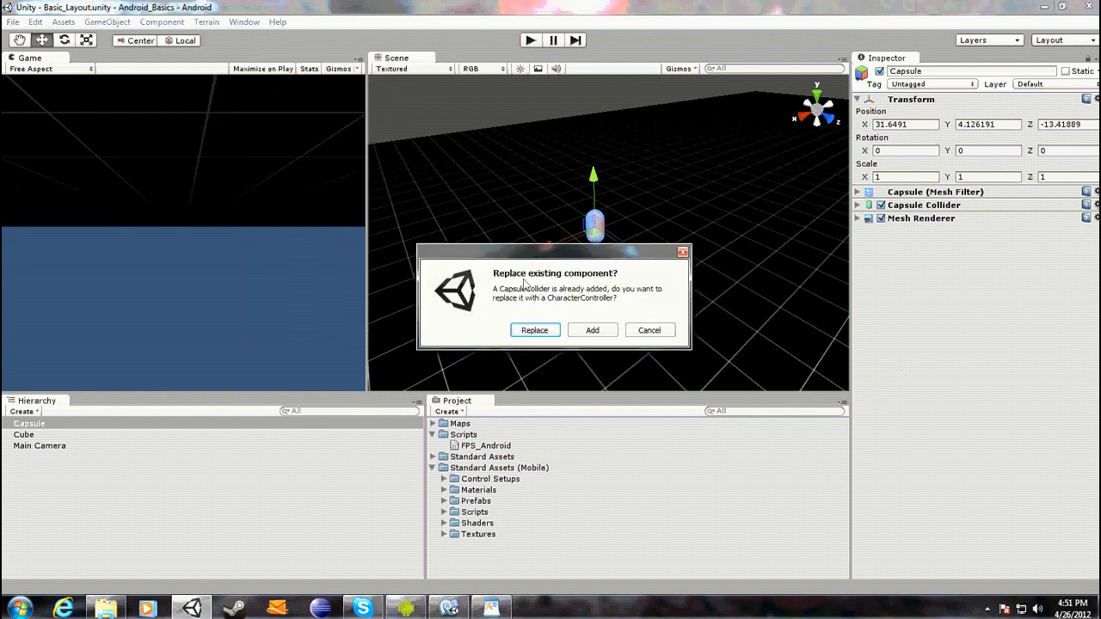
{"action": "left_click", "coordinate": [539, 334]}
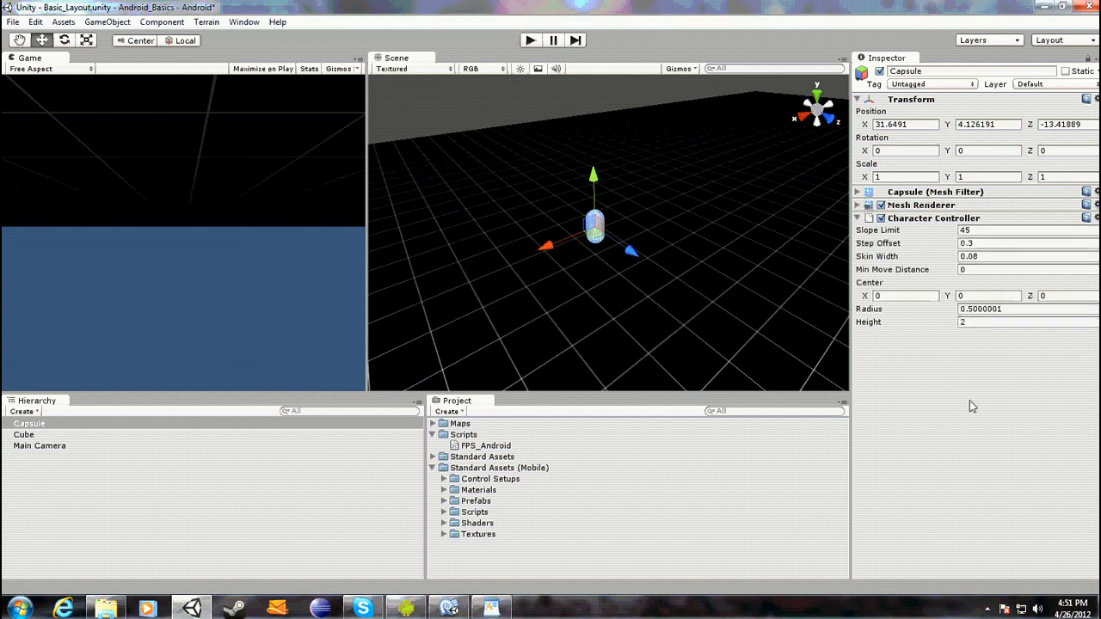
Inspect the capsule up close, run the scene in play mode, and stop it
{"action": "scroll", "coordinate": [668, 258], "scroll_direction": "up", "scroll_amount": 3}
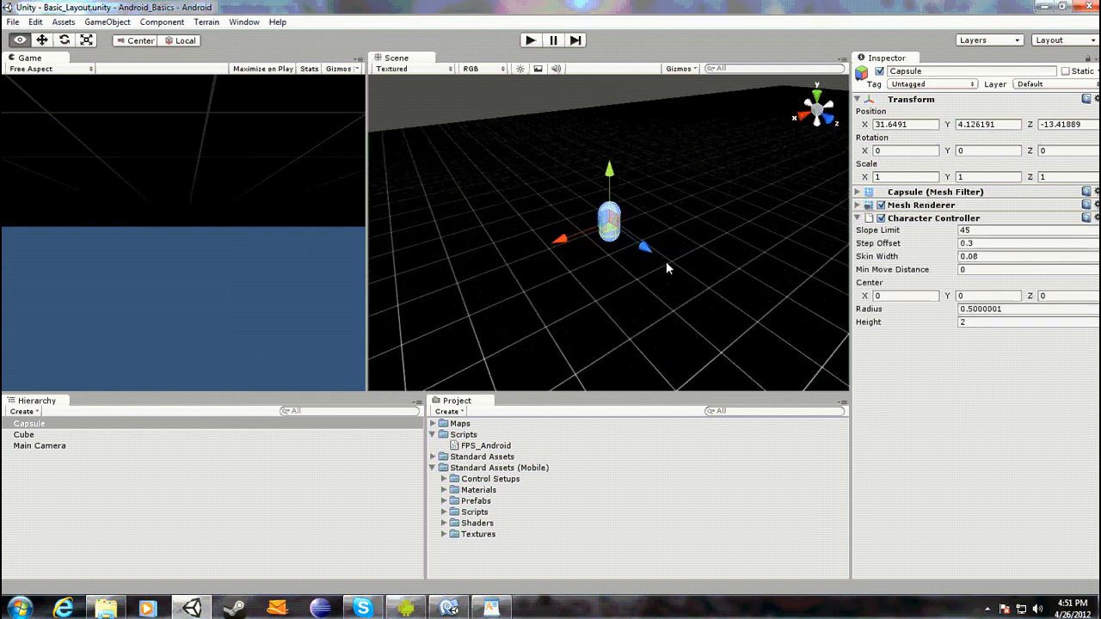
{"action": "left_click_drag", "start_coordinate": [689, 250], "coordinate": [563, 240], "text": "alt"}
{"action": "left_click", "coordinate": [531, 41]}
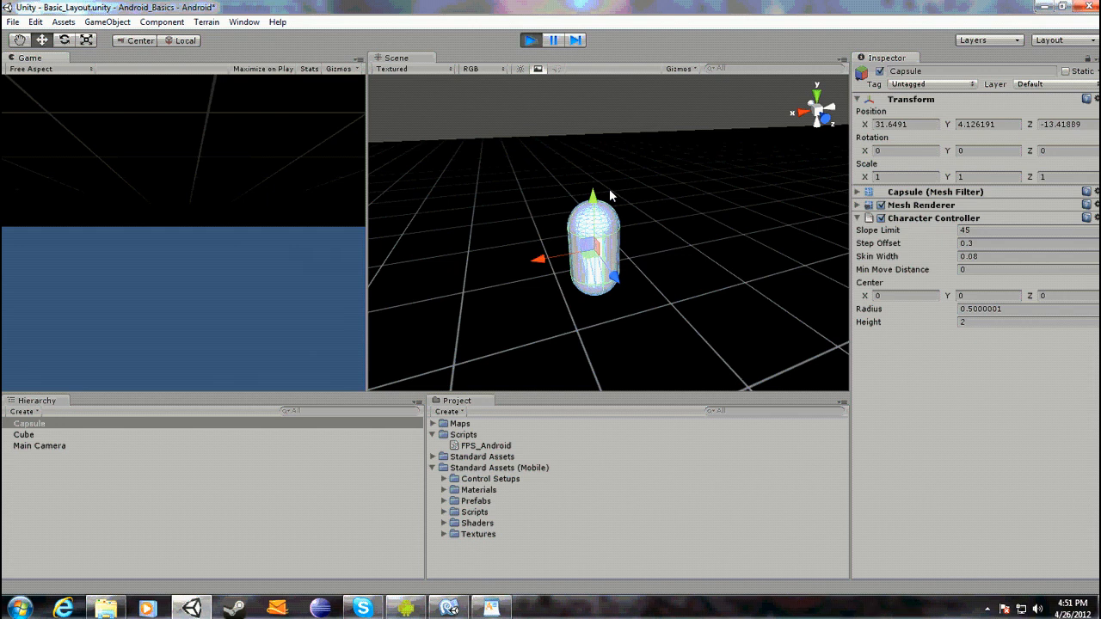
{"action": "left_click", "coordinate": [531, 41]}
Move the Main Camera down beside the capsule, to about X 34.15, Y 5.44, Z -10
{"action": "right_click", "coordinate": [7, 447]}
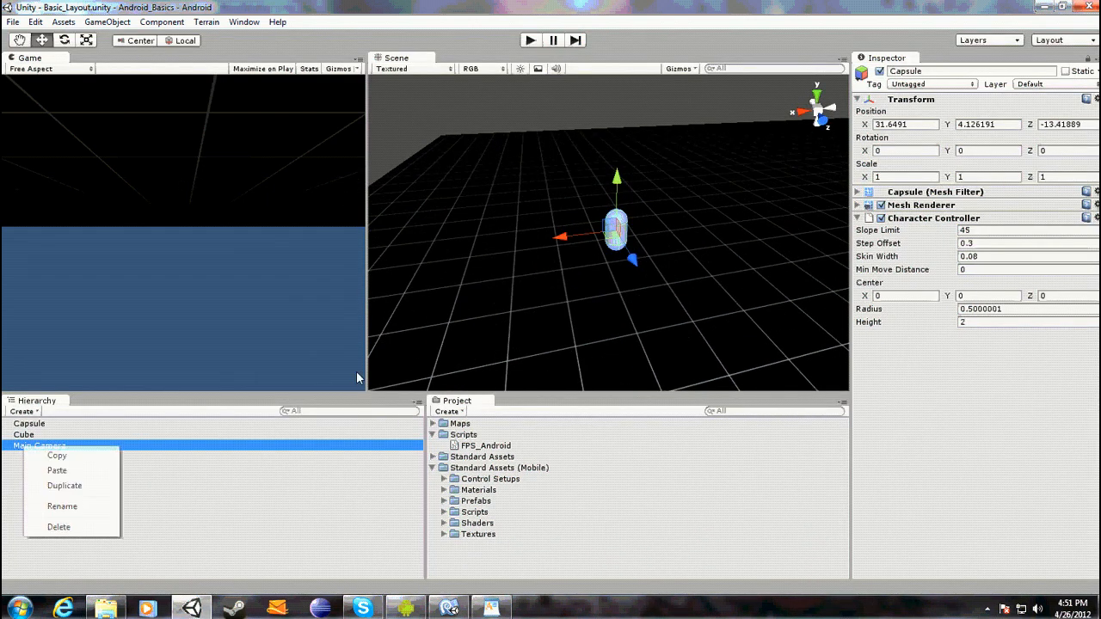
{"action": "left_click", "coordinate": [16, 447]}
{"action": "right_click_drag", "start_coordinate": [600, 267], "coordinate": [707, 230]}
{"action": "left_click_drag", "start_coordinate": [692, 195], "coordinate": [591, 227]}
{"action": "right_click_drag", "start_coordinate": [591, 227], "coordinate": [549, 193]}
{"action": "key", "text": "w"}
{"action": "left_click_drag", "start_coordinate": [619, 188], "coordinate": [623, 345]}
{"action": "right_click_drag", "start_coordinate": [645, 319], "coordinate": [796, 352]}
{"action": "key", "text": "w"}
{"action": "key", "text": "s"}
{"action": "key", "text": "d"}
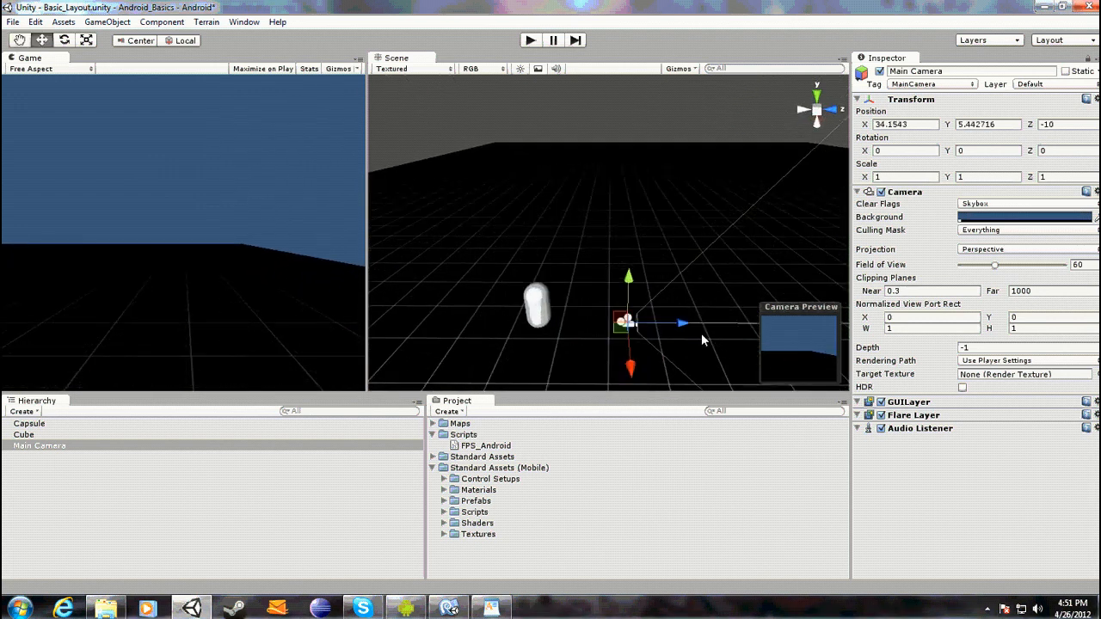
Position the Main Camera at the top of the capsule, at about X 31.69, Y 5.04, Z -13.35
{"action": "left_click_drag", "start_coordinate": [629, 364], "coordinate": [582, 301]}
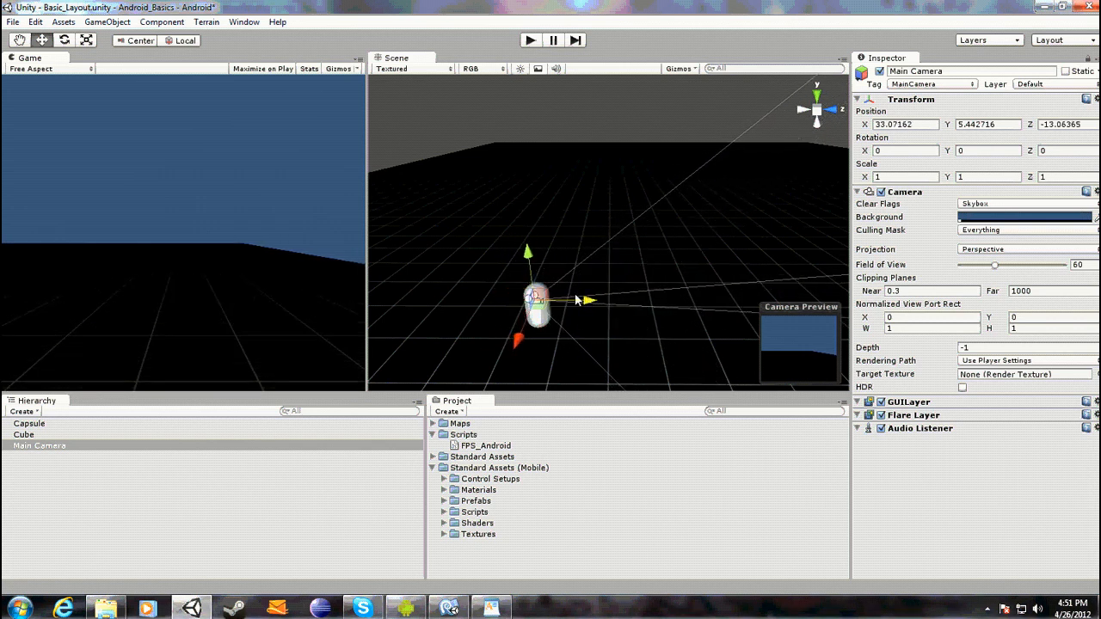
{"action": "right_click_drag", "start_coordinate": [556, 318], "coordinate": [526, 337]}
{"action": "left_click_drag", "start_coordinate": [526, 333], "coordinate": [265, 332], "text": "alt"}
{"action": "left_click_drag", "start_coordinate": [499, 262], "coordinate": [713, 315]}
{"action": "left_click_drag", "start_coordinate": [593, 289], "coordinate": [691, 202]}
Rename the Main Camera object as Player_Perspective
{"action": "left_click", "coordinate": [155, 447]}
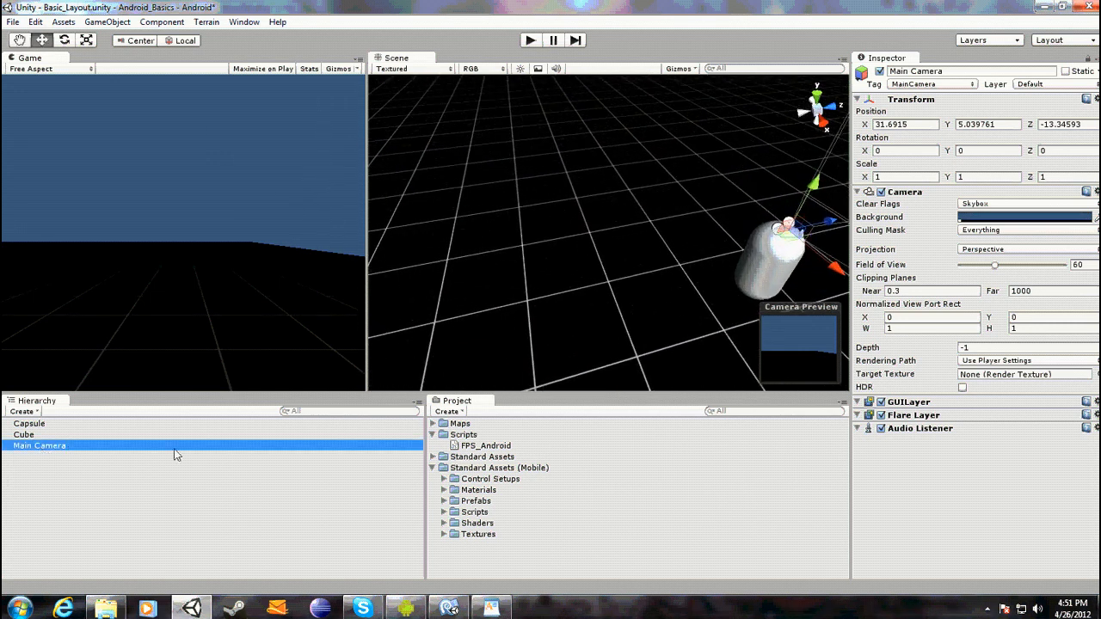
{"action": "left_click", "coordinate": [51, 445]}
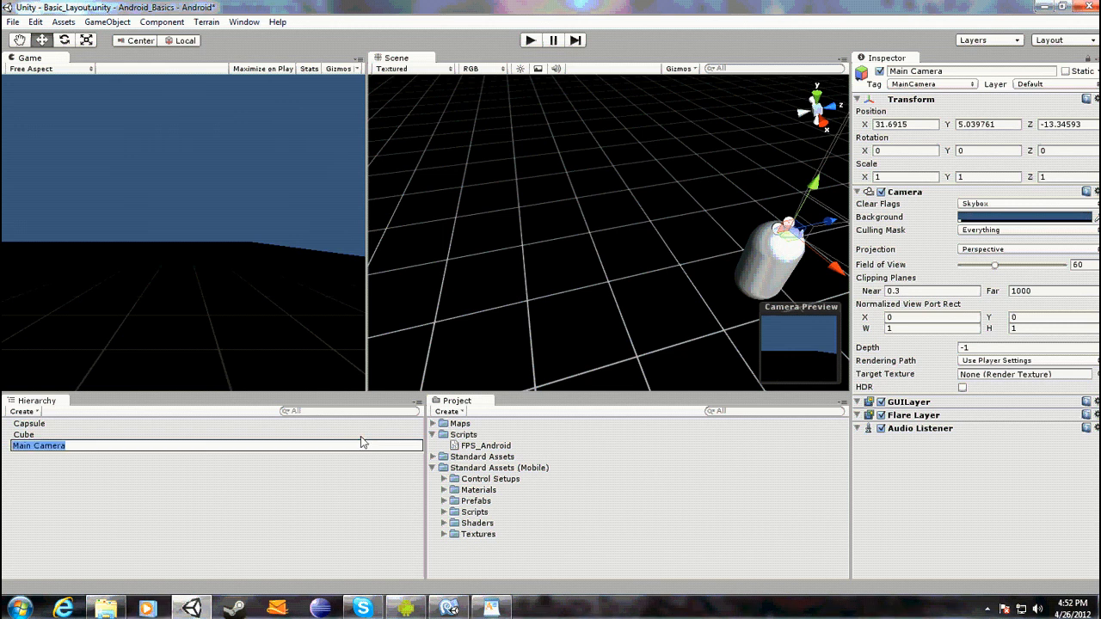
{"action": "type", "text": "Player_Perspe"}
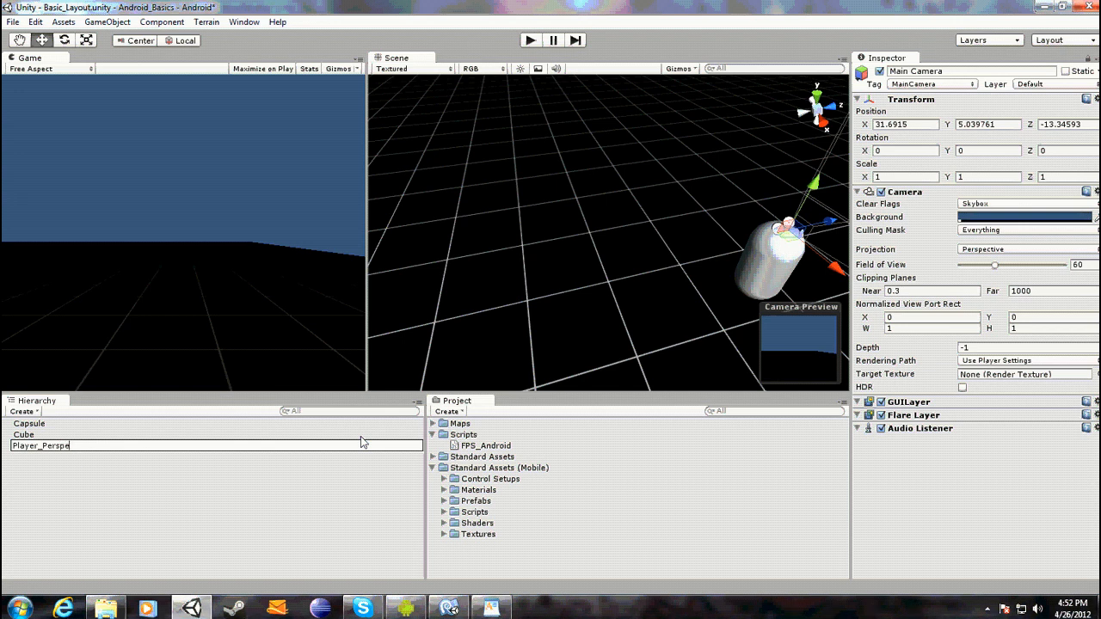
{"action": "key", "text": "Return"}
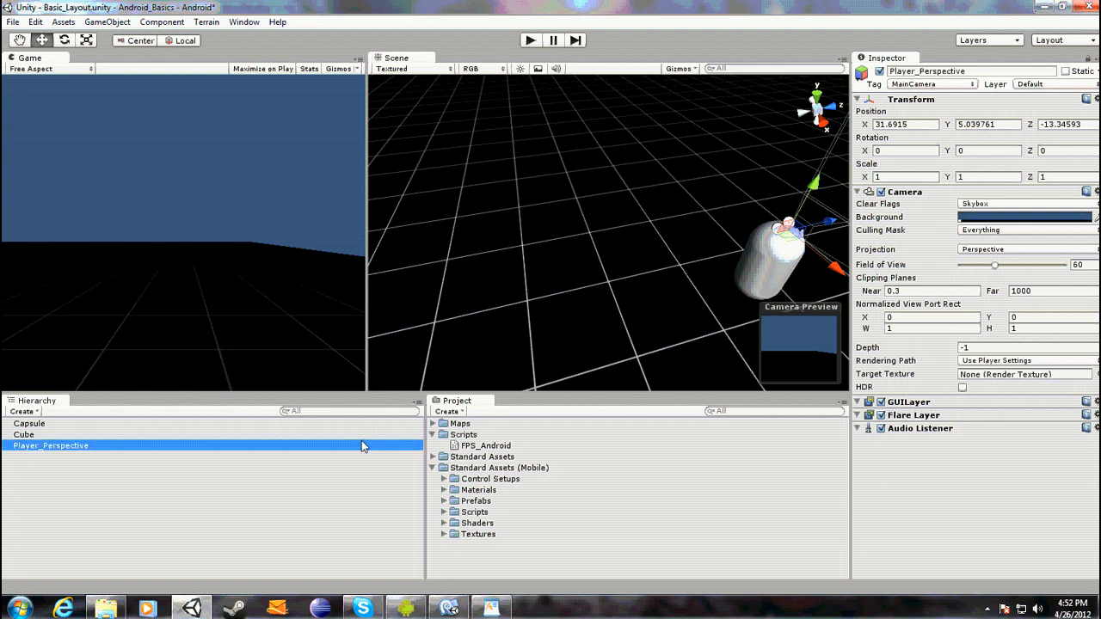
{"action": "left_click", "coordinate": [225, 526]}
Try moving the capsule along the Z axis separately from the camera
{"action": "left_click", "coordinate": [24, 436]}
{"action": "left_click", "coordinate": [97, 425]}
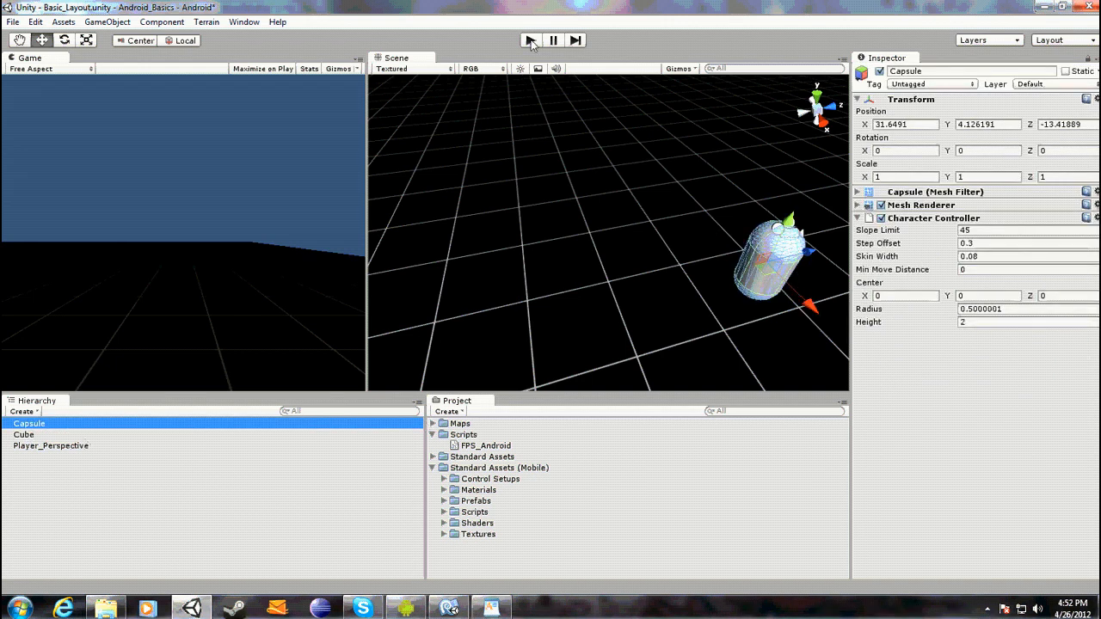
{"action": "key", "text": "d"}
{"action": "right_click_drag", "start_coordinate": [725, 300], "coordinate": [658, 299]}
{"action": "left_click_drag", "start_coordinate": [723, 316], "coordinate": [778, 314]}
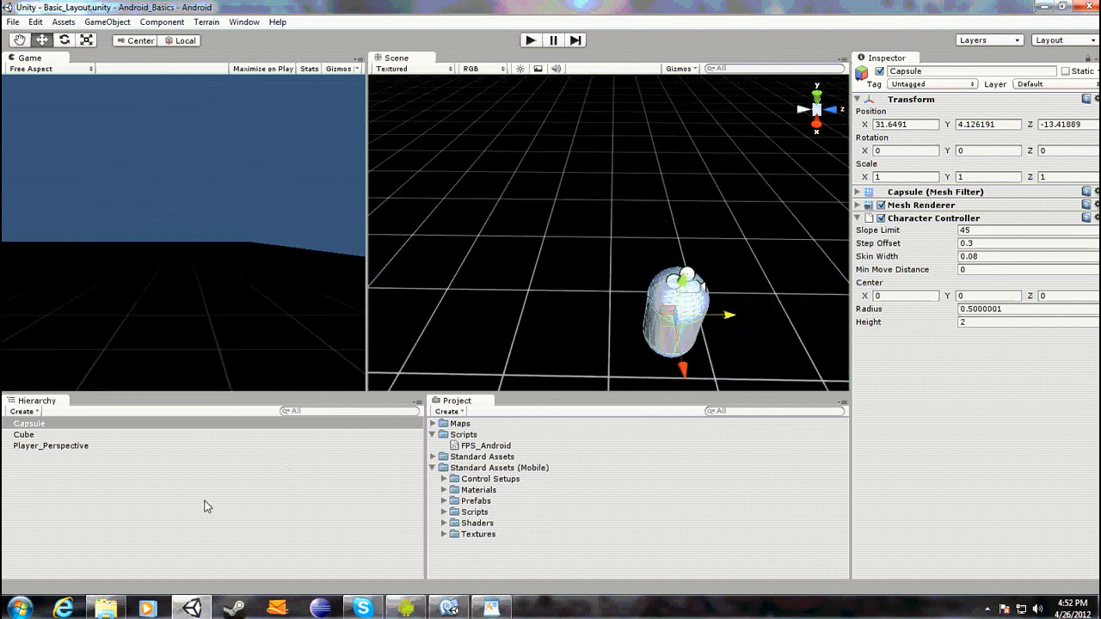
Make Player_Perspective a child of the Capsule object
{"action": "left_click", "coordinate": [57, 474]}
{"action": "left_click", "coordinate": [32, 449]}
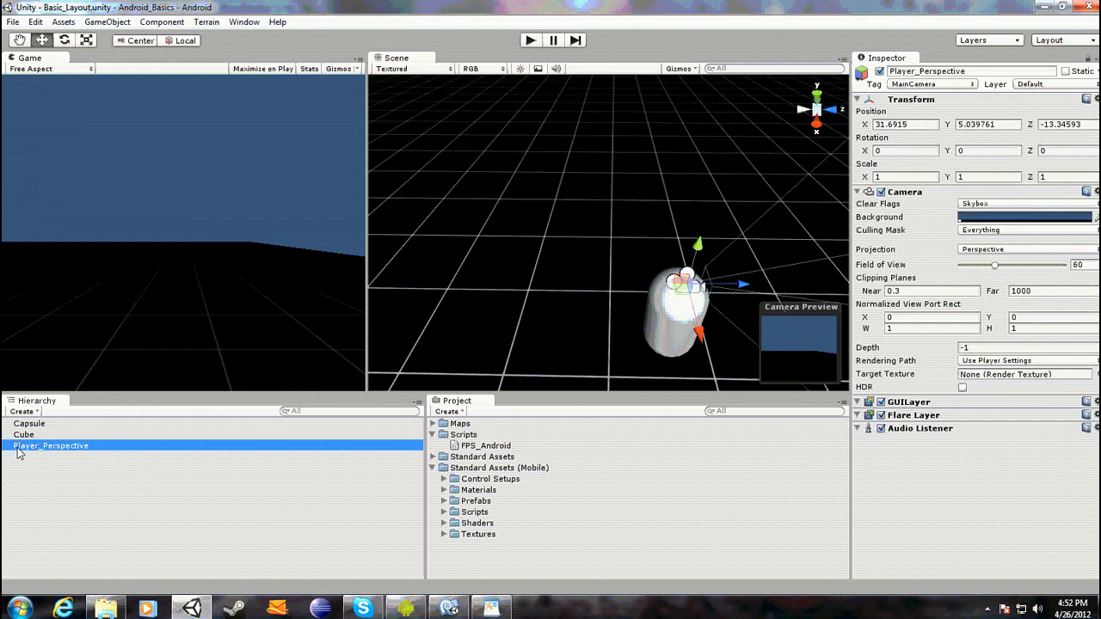
{"action": "left_click_drag", "start_coordinate": [31, 447], "coordinate": [30, 425]}
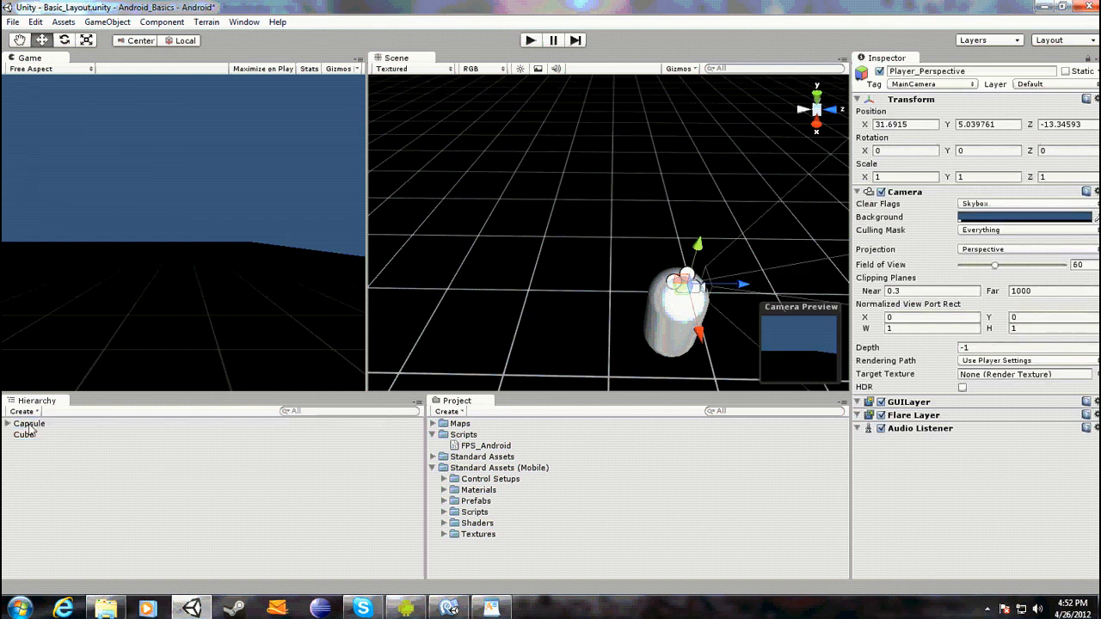
Move the Capsule with its child camera along the Z axis as a test, and undo the move
{"action": "left_click", "coordinate": [29, 424]}
{"action": "left_click_drag", "start_coordinate": [717, 318], "coordinate": [517, 327]}
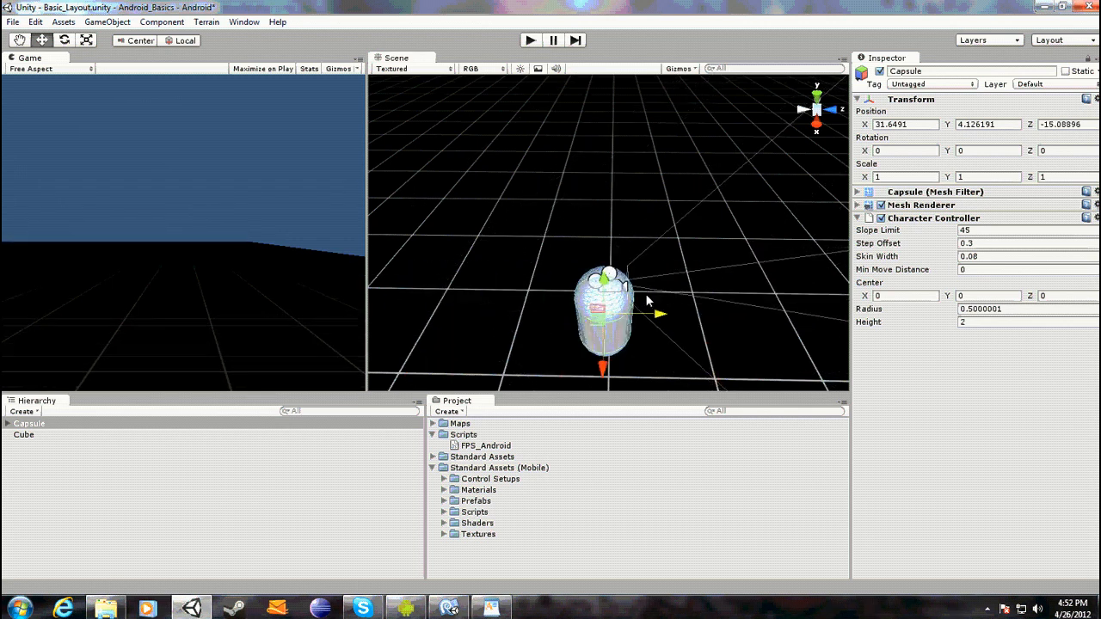
{"action": "key", "text": "ctrl+z"}
Rename the Capsule object as Android_Player
{"action": "left_click", "coordinate": [125, 539]}
{"action": "left_click", "coordinate": [33, 425]}
{"action": "left_click", "coordinate": [40, 426]}
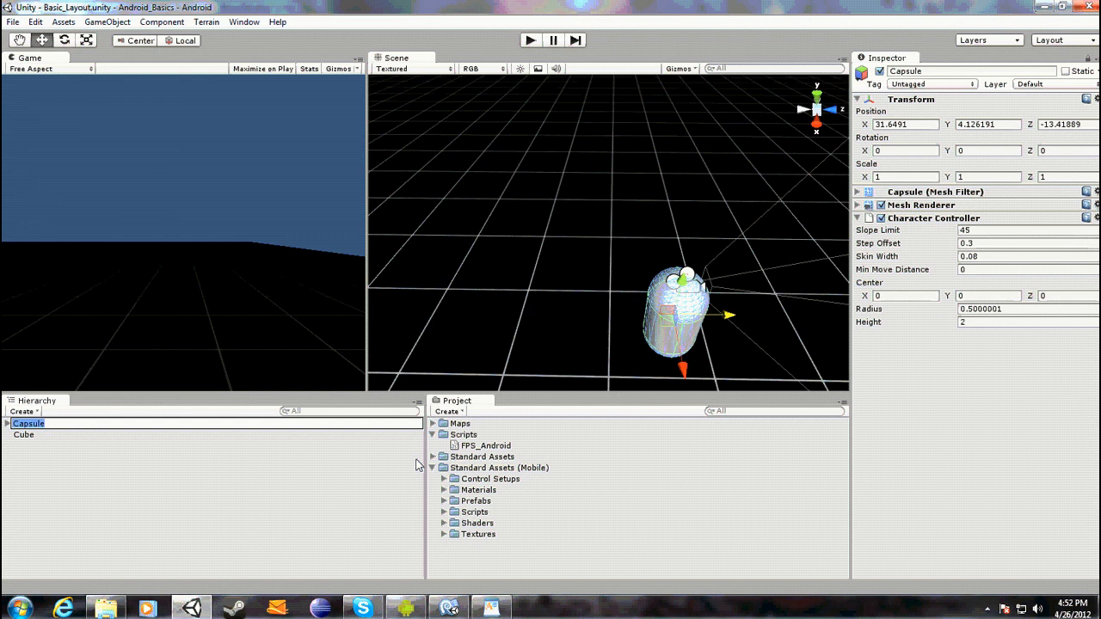
{"action": "type", "text": "Android_Player"}
{"action": "key", "text": "Return"}
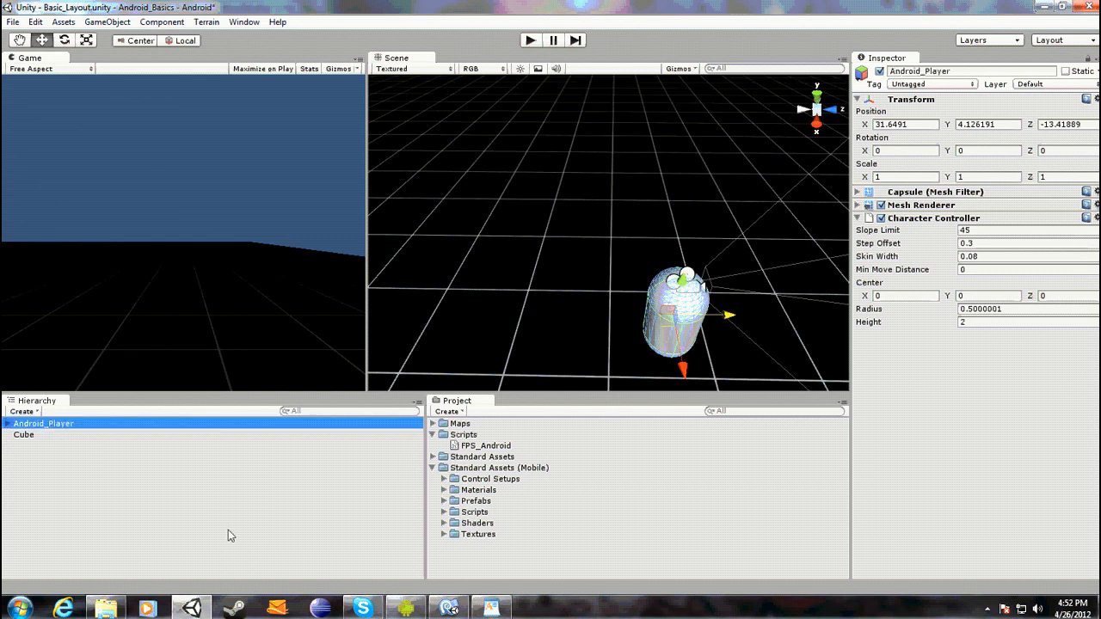
Rename the Cube object as Floor
{"action": "left_click", "coordinate": [228, 529]}
{"action": "left_click", "coordinate": [21, 435]}
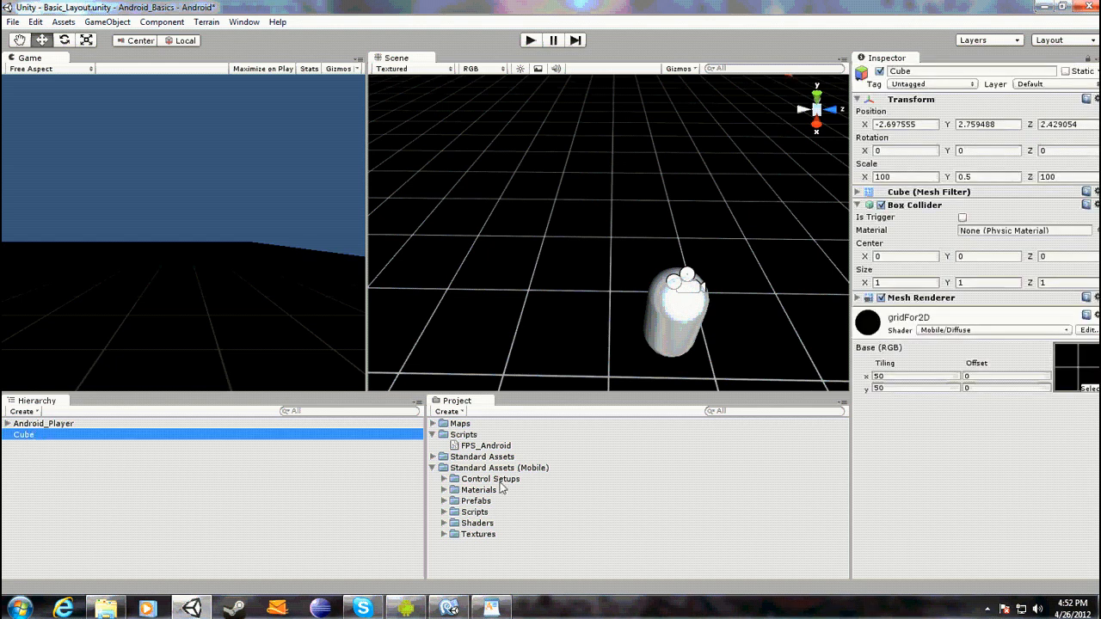
{"action": "key", "text": "F2"}
{"action": "type", "text": "Floor"}
{"action": "key", "text": "Return"}
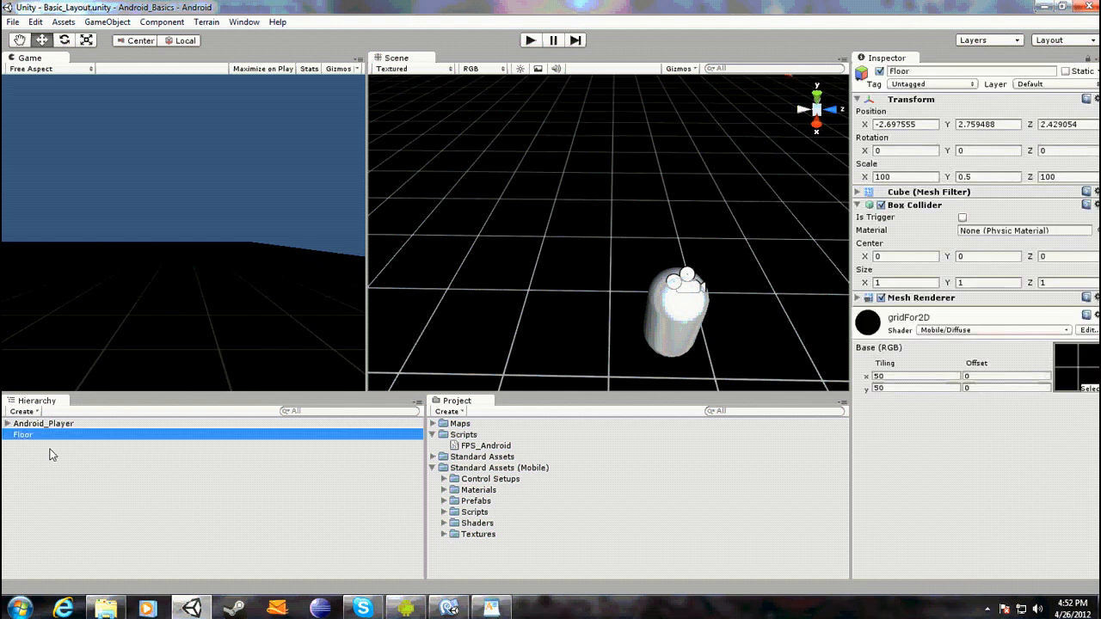
Attach the FPS_Android script to the Android_Player object and save the scene
{"action": "left_click", "coordinate": [7, 424]}
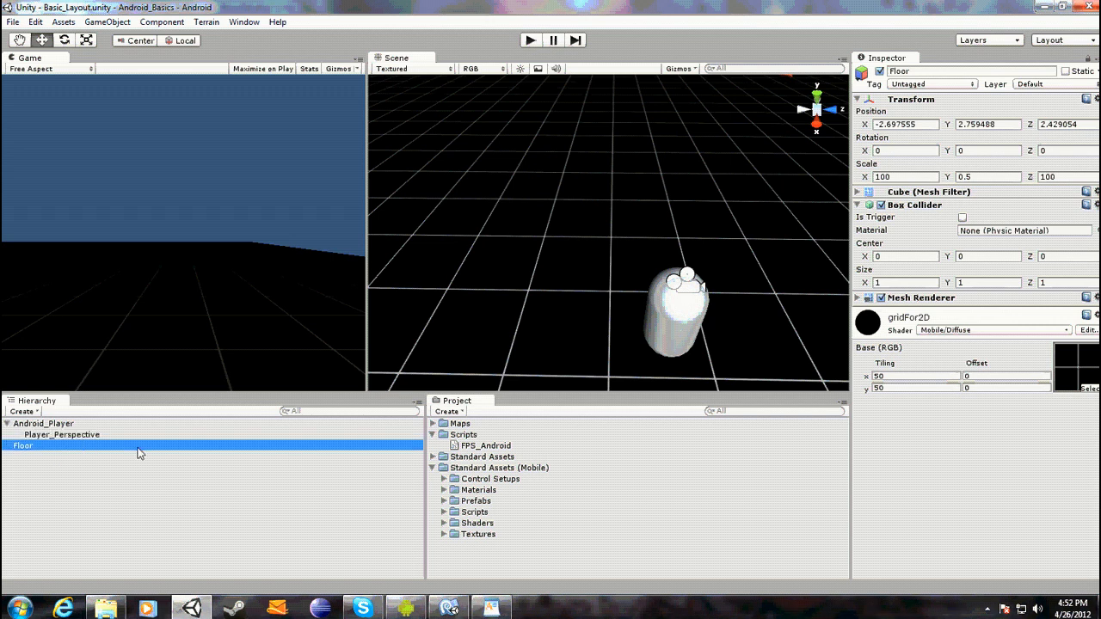
{"action": "left_click", "coordinate": [41, 424]}
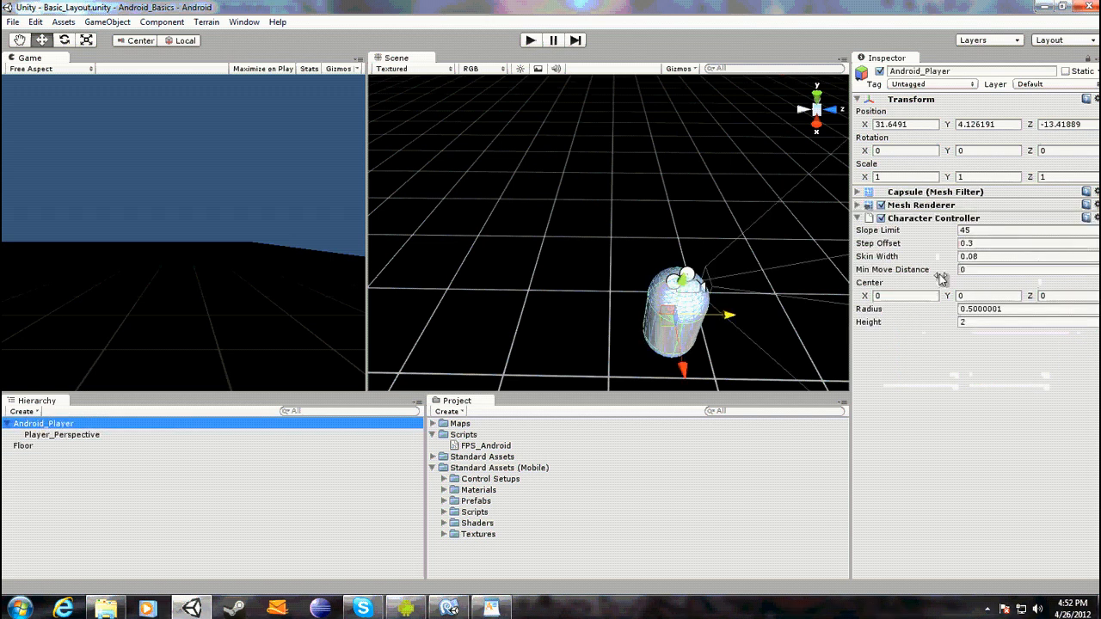
{"action": "left_click", "coordinate": [476, 445]}
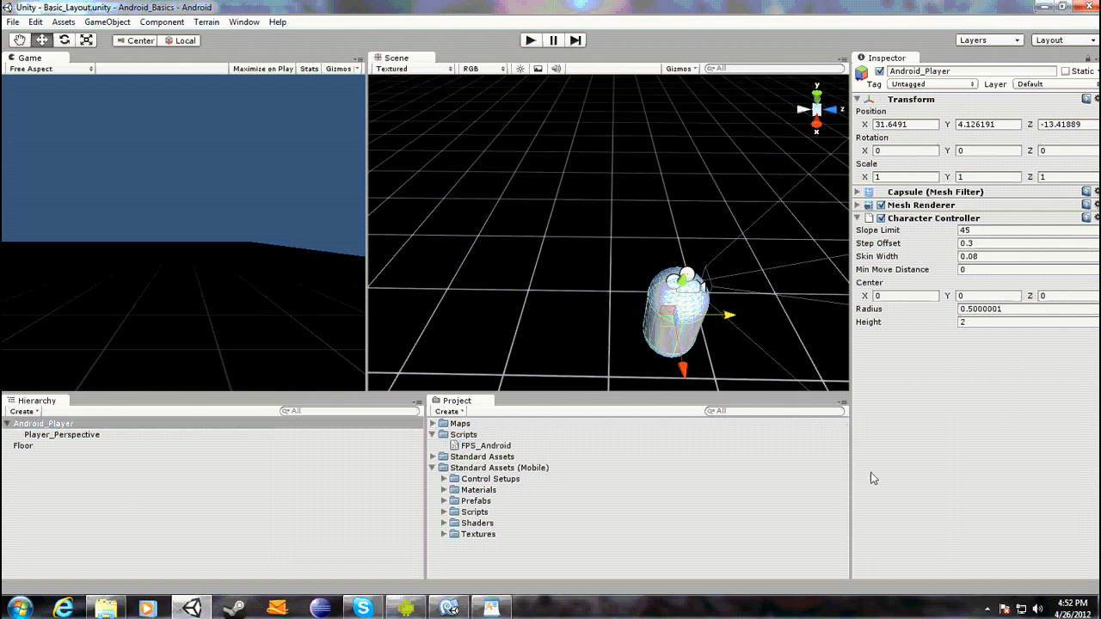
{"action": "left_click_drag", "start_coordinate": [486, 446], "coordinate": [912, 444]}
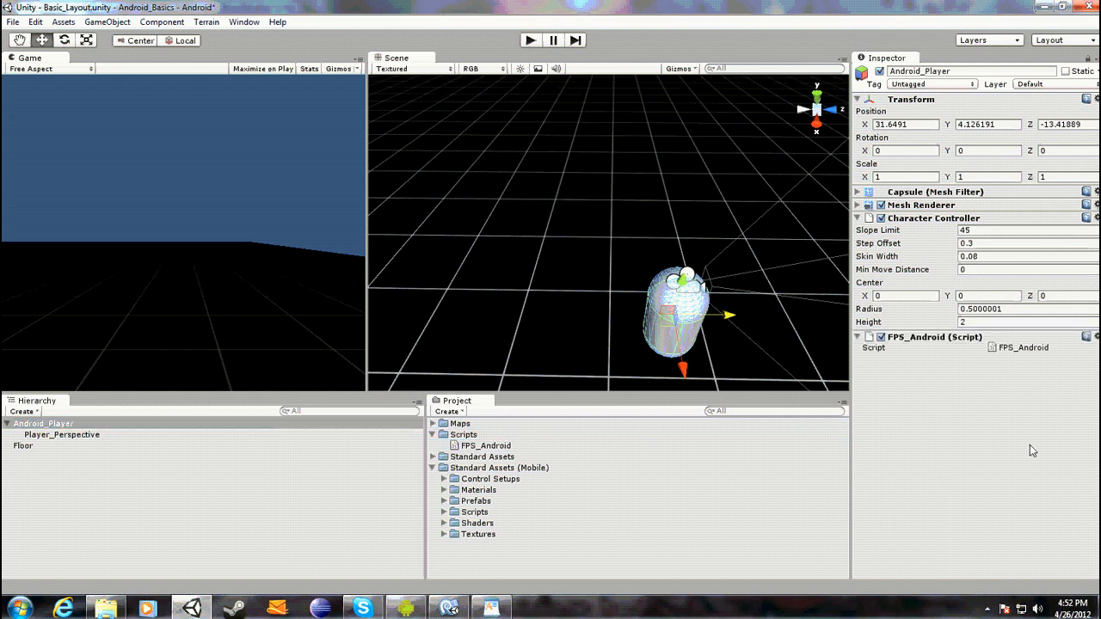
{"action": "key", "text": "ctrl+s"}
Create an empty game object and reset its transform to position 0, 0, 0
{"action": "left_click_drag", "start_coordinate": [668, 274], "coordinate": [825, 215], "text": "alt"}
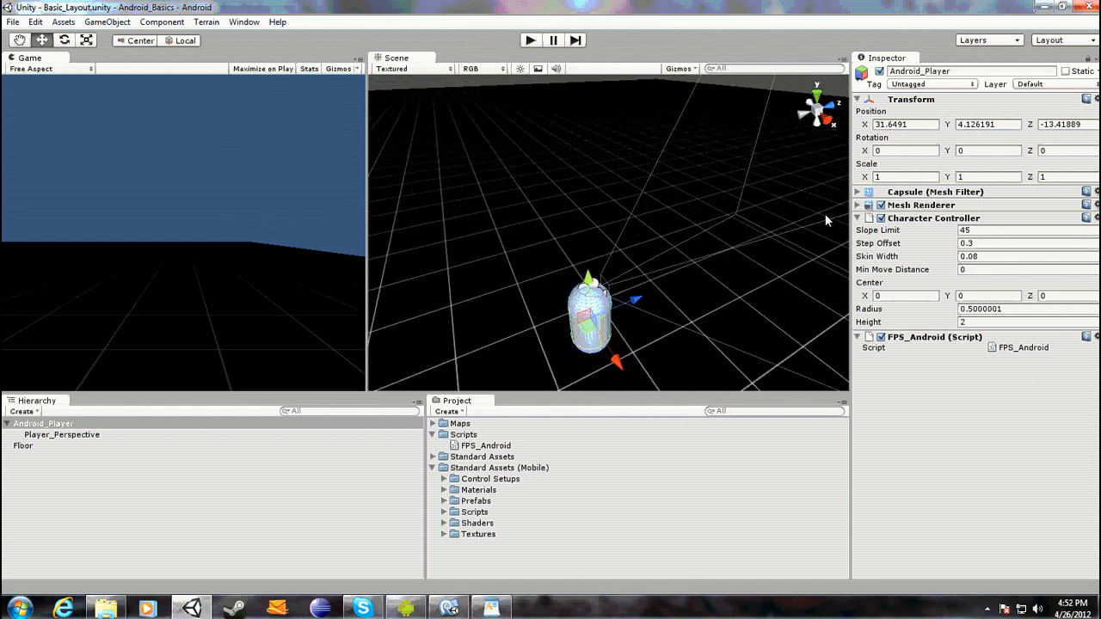
{"action": "left_click", "coordinate": [589, 146], "text": "shift"}
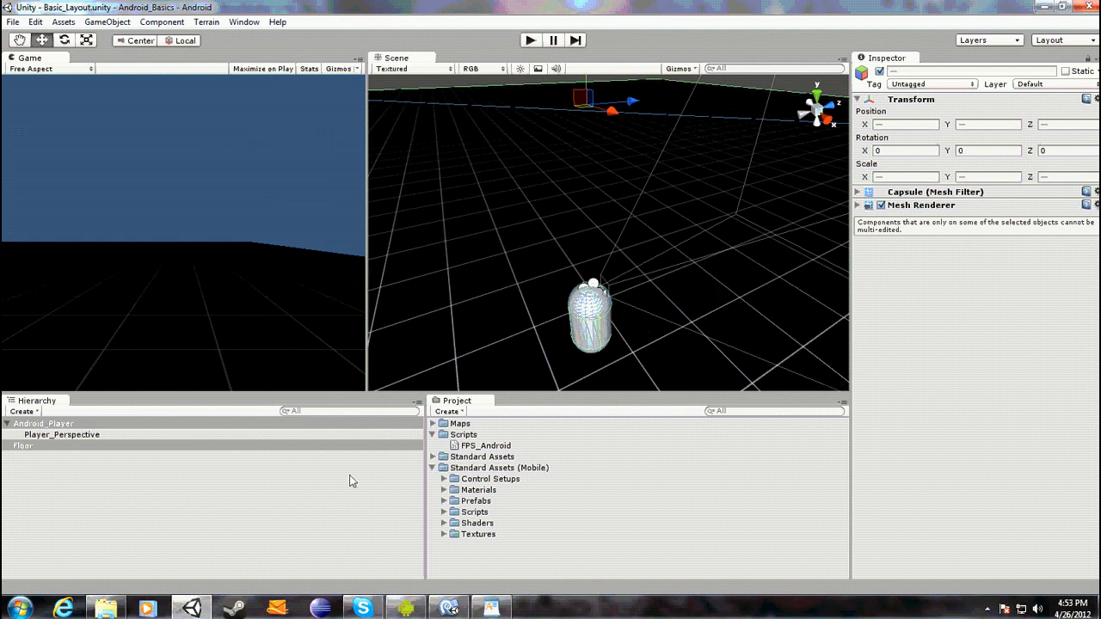
{"action": "left_click", "coordinate": [103, 469]}
{"action": "left_click", "coordinate": [108, 22]}
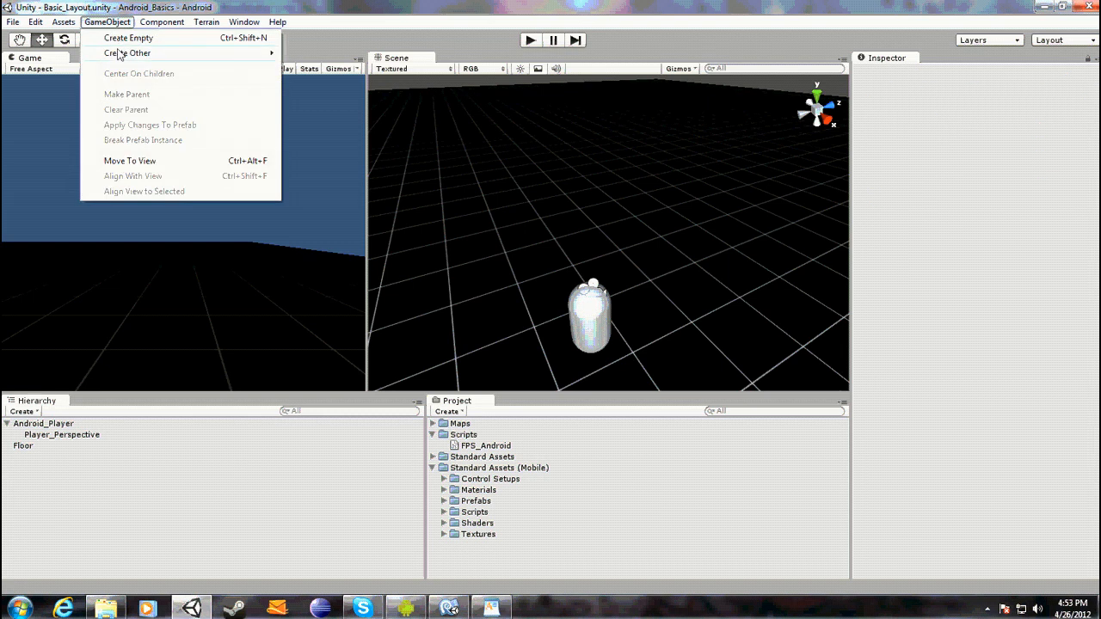
{"action": "left_click", "coordinate": [135, 43]}
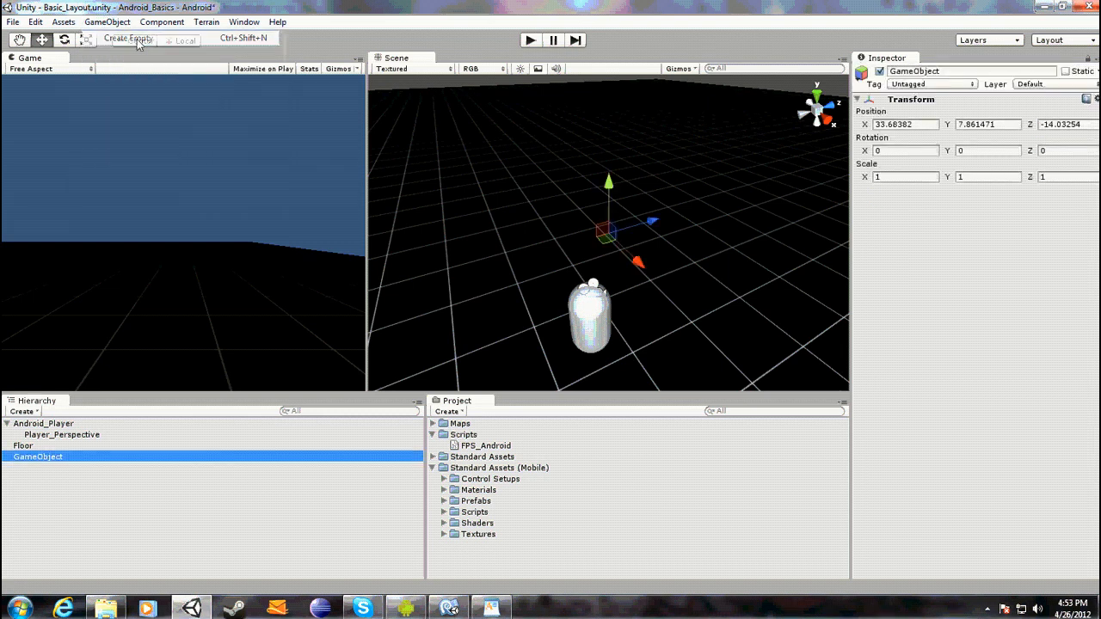
{"action": "right_click", "coordinate": [922, 105]}
{"action": "left_click", "coordinate": [942, 109]}
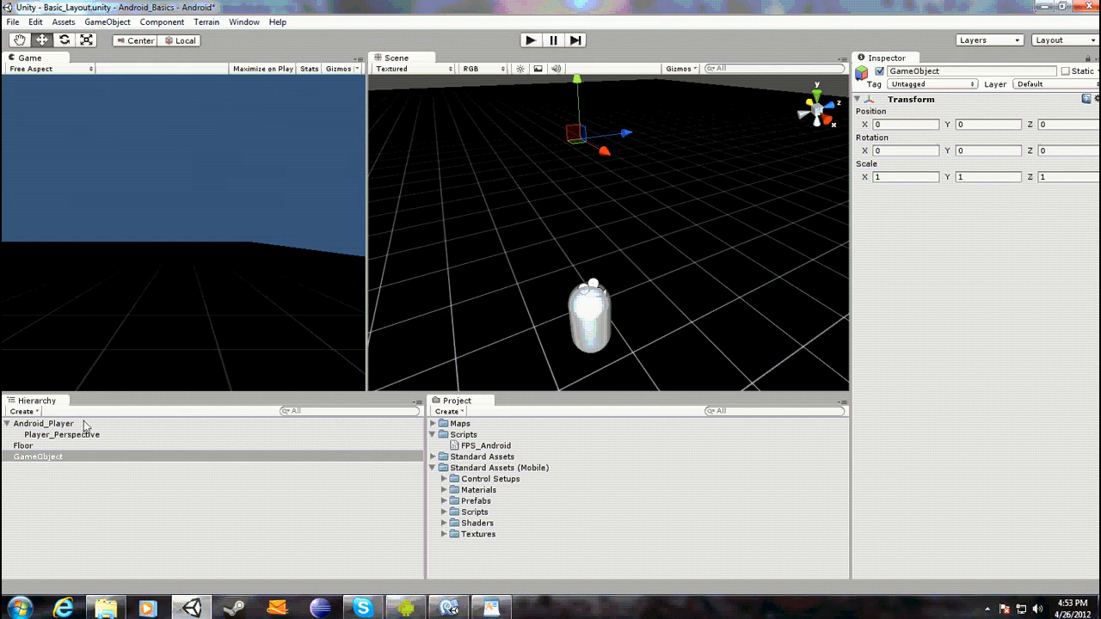
Add a GUI Texture object to the scene
{"action": "left_click", "coordinate": [162, 21]}
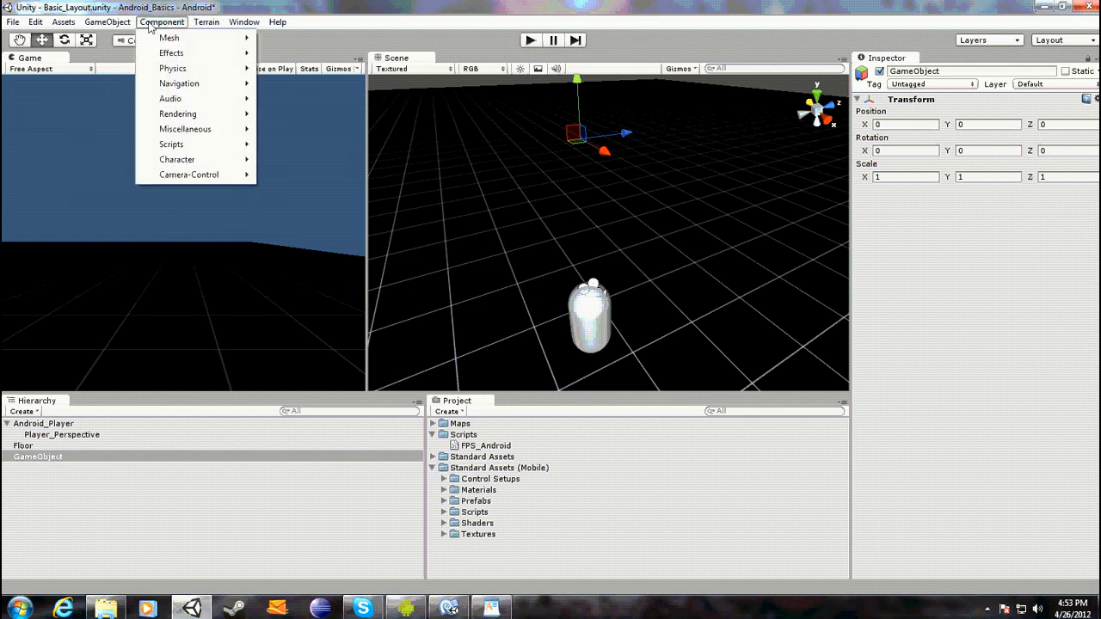
{"action": "mouse_move", "coordinate": [108, 22]}
{"action": "mouse_move", "coordinate": [120, 57]}
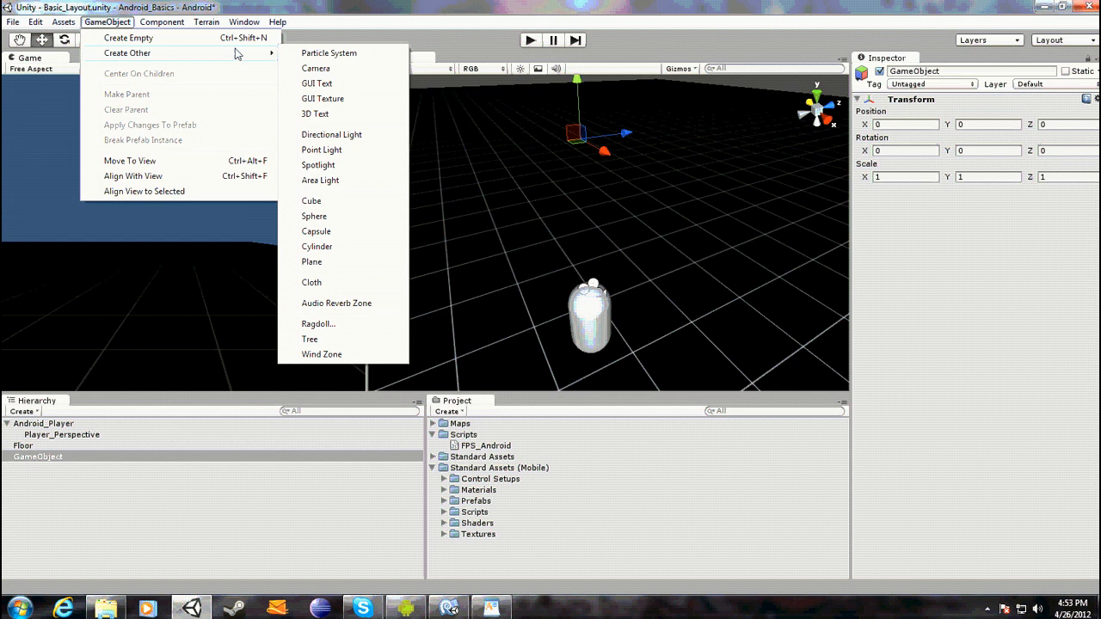
{"action": "left_click", "coordinate": [313, 99]}
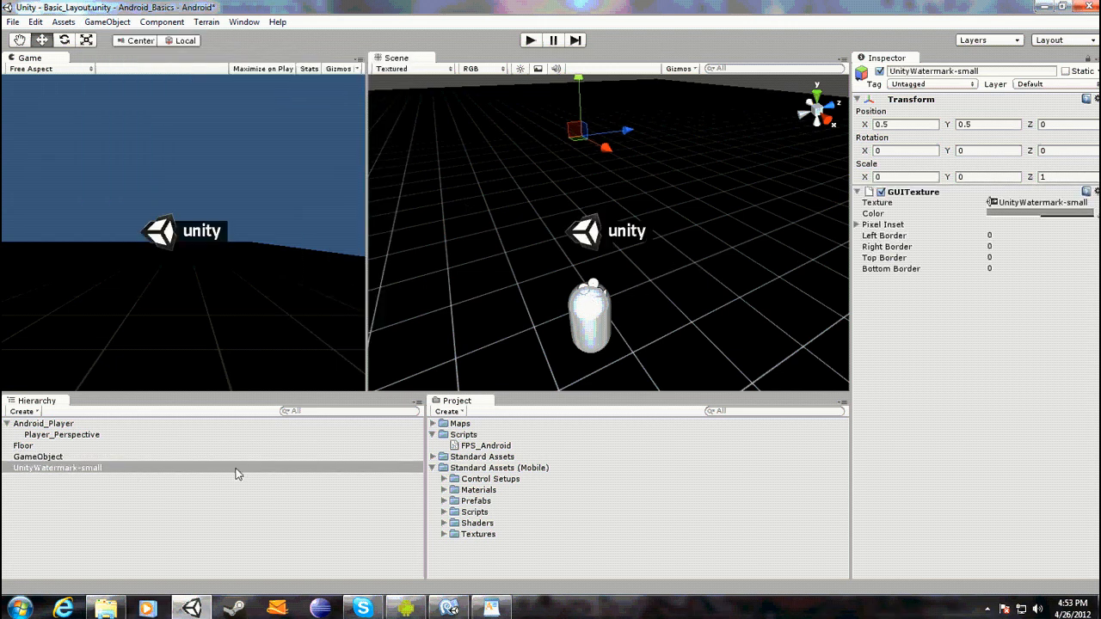
Try moving the UnityWatermark-small texture along the Z axis in the scene, and undo any move
{"action": "left_click", "coordinate": [906, 123]}
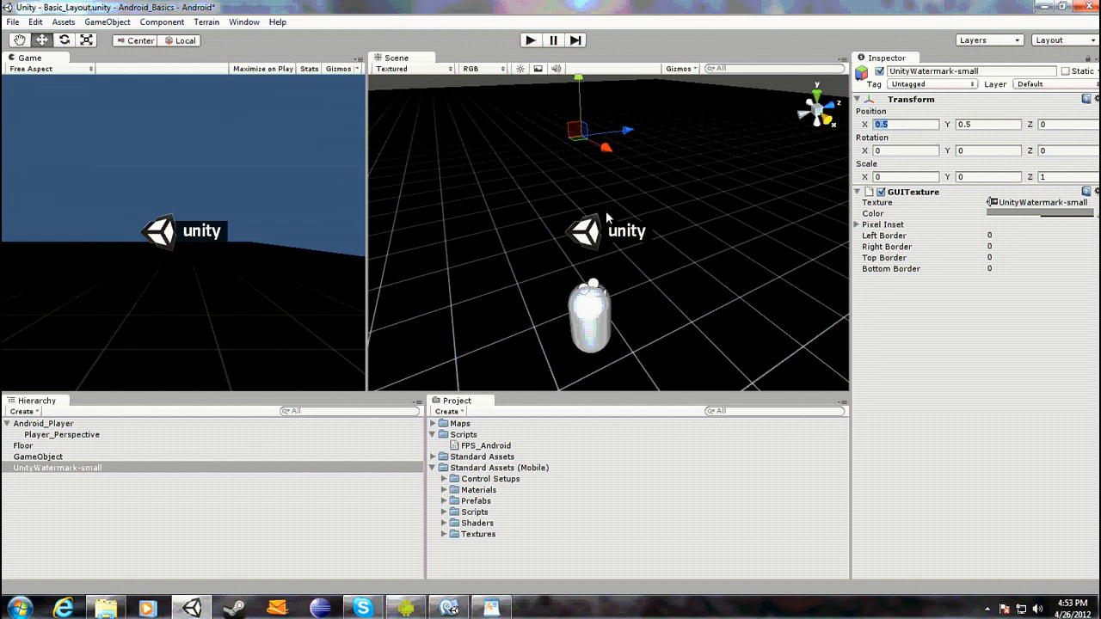
{"action": "mouse_move", "coordinate": [609, 132]}
{"action": "left_mouse_down"}
{"action": "mouse_move", "coordinate": [599, 135]}
{"action": "mouse_move", "coordinate": [618, 135]}
{"action": "left_mouse_up"}
{"action": "key", "text": "ctrl+z"}
{"action": "left_click", "coordinate": [69, 472]}
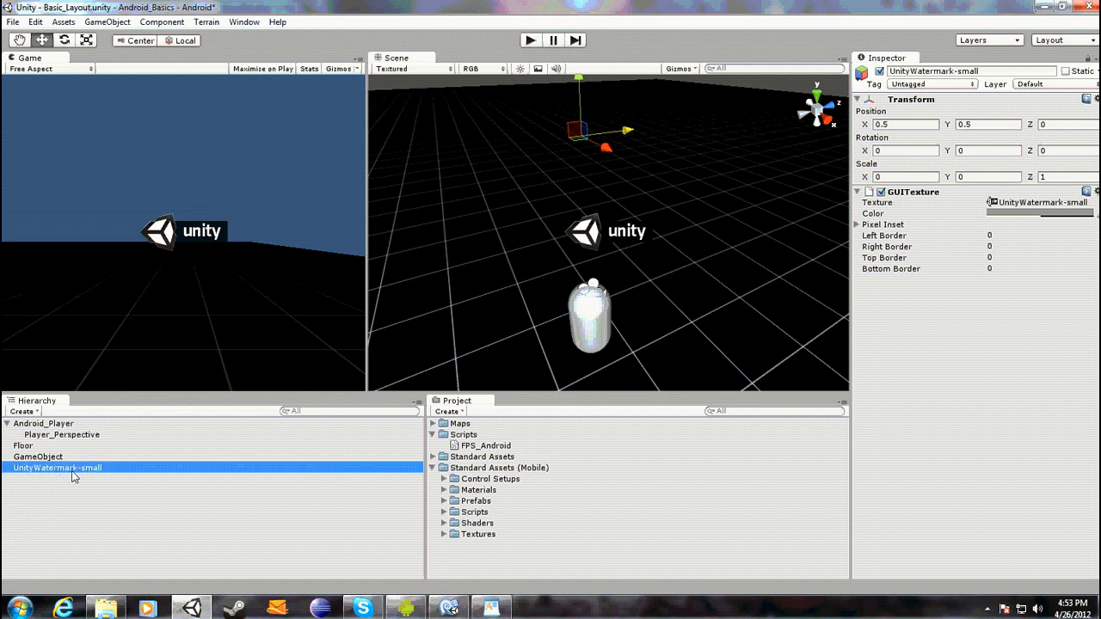
{"action": "left_click", "coordinate": [450, 255]}
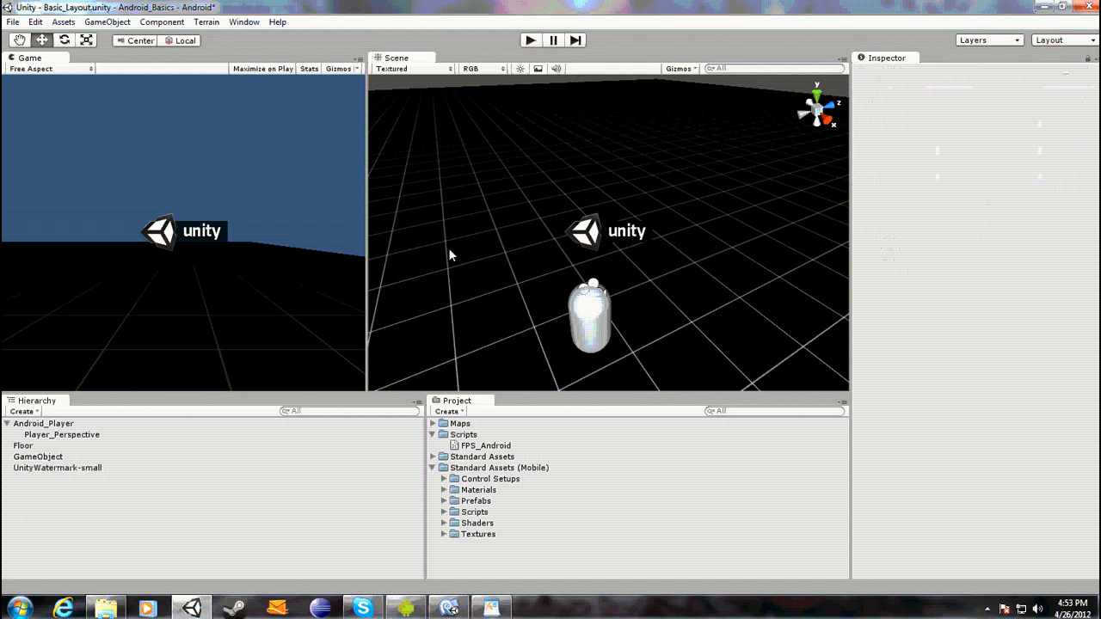
{"action": "left_click", "coordinate": [53, 471]}
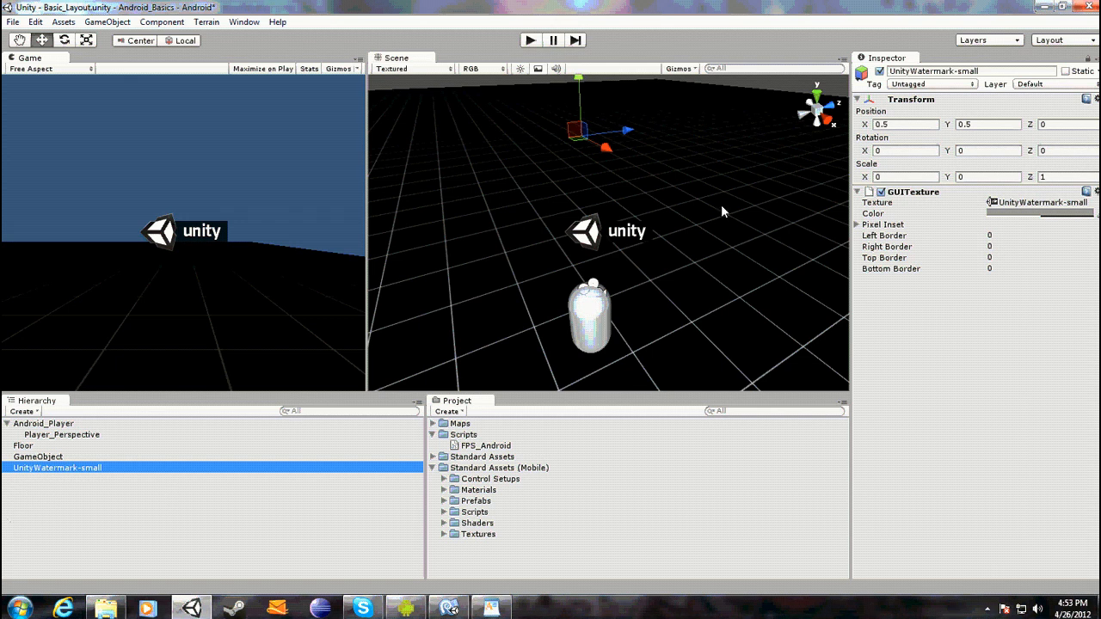
{"action": "left_click", "coordinate": [616, 135]}
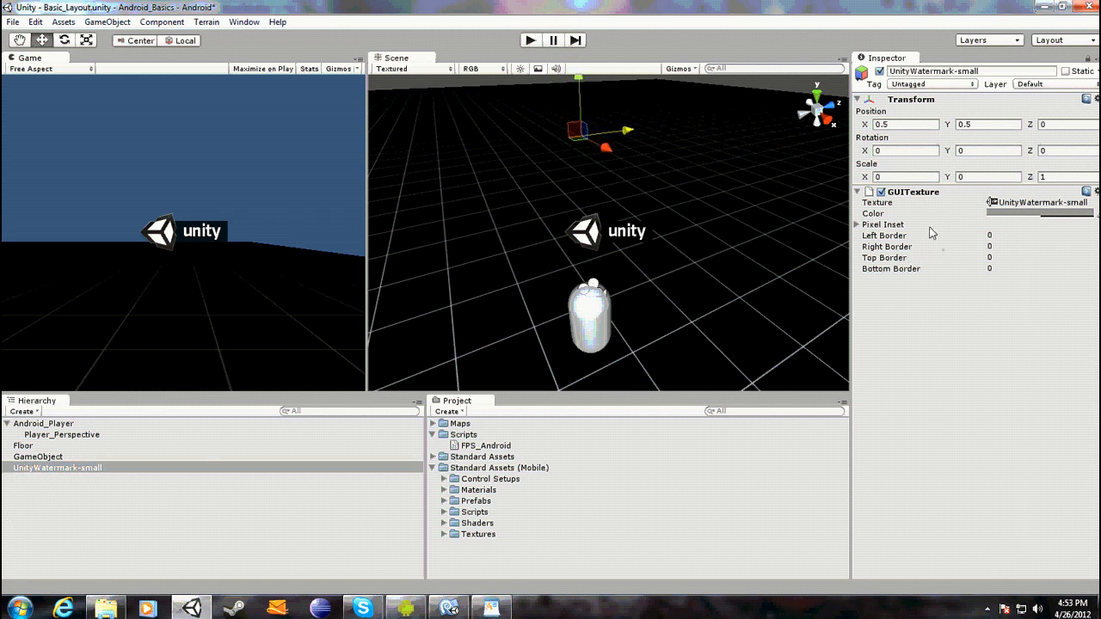
Set the watermark texture's Pixel Inset X and Y to 0
{"action": "left_click", "coordinate": [858, 225]}
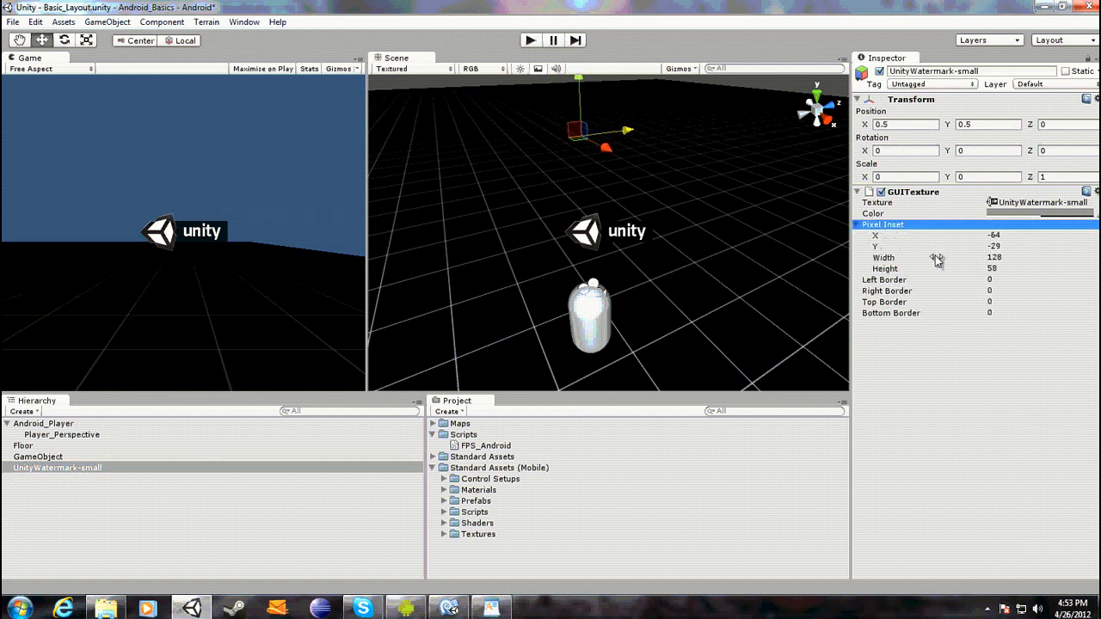
{"action": "left_click", "coordinate": [1007, 235]}
{"action": "type", "text": "0"}
{"action": "left_click", "coordinate": [1018, 247]}
{"action": "type", "text": "0"}
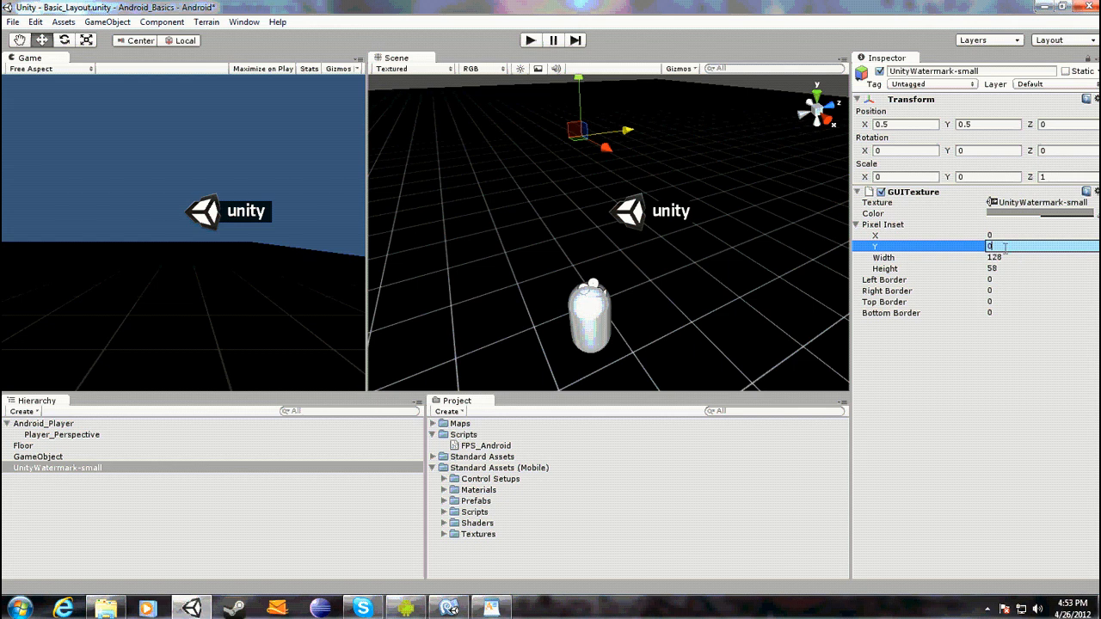
Try Pixel Inset Y values of 10 and 255 for the watermark texture, and cancel the entry
{"action": "key", "text": "BackSpace"}
{"action": "type", "text": "10"}
{"action": "key", "text": "BackSpace"}
{"action": "key", "text": "BackSpace"}
{"action": "type", "text": "255"}
{"action": "key", "text": "Escape"}
Set the watermark texture's Pixel Inset X to 200 and Y to -200
{"action": "left_click", "coordinate": [926, 236]}
{"action": "type", "text": "255"}
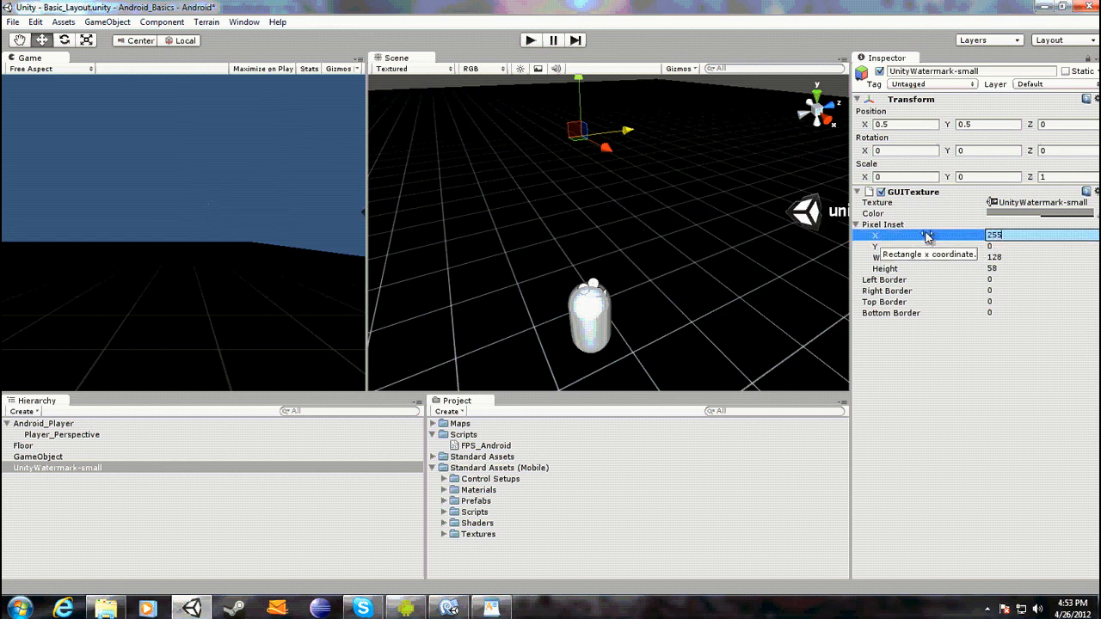
{"action": "key", "text": "BackSpace"}
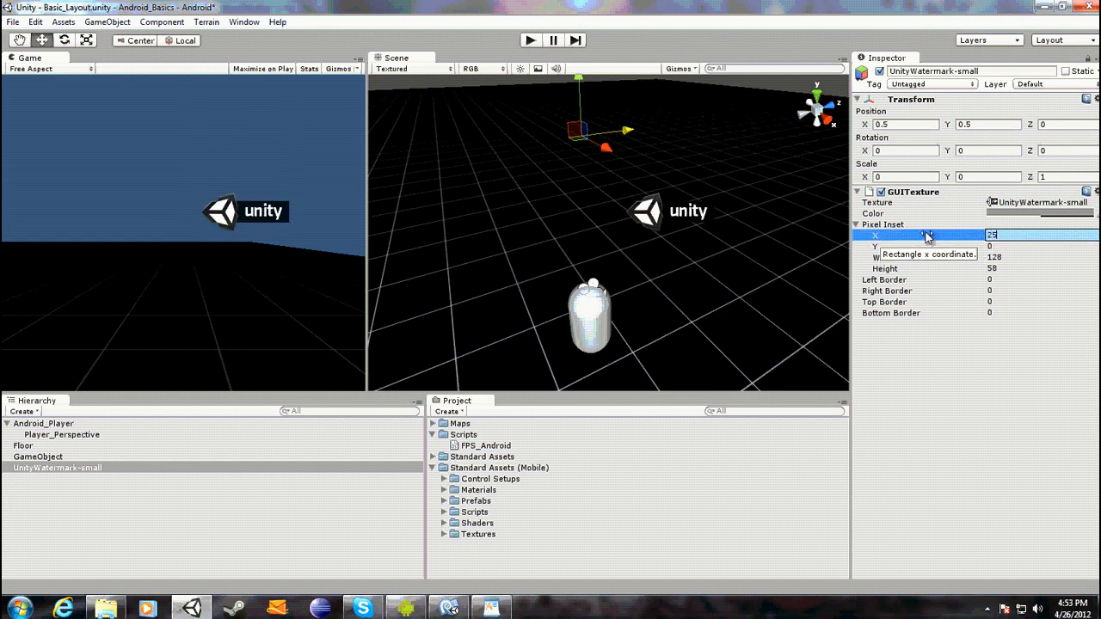
{"action": "key", "text": "BackSpace"}
{"action": "type", "text": "00"}
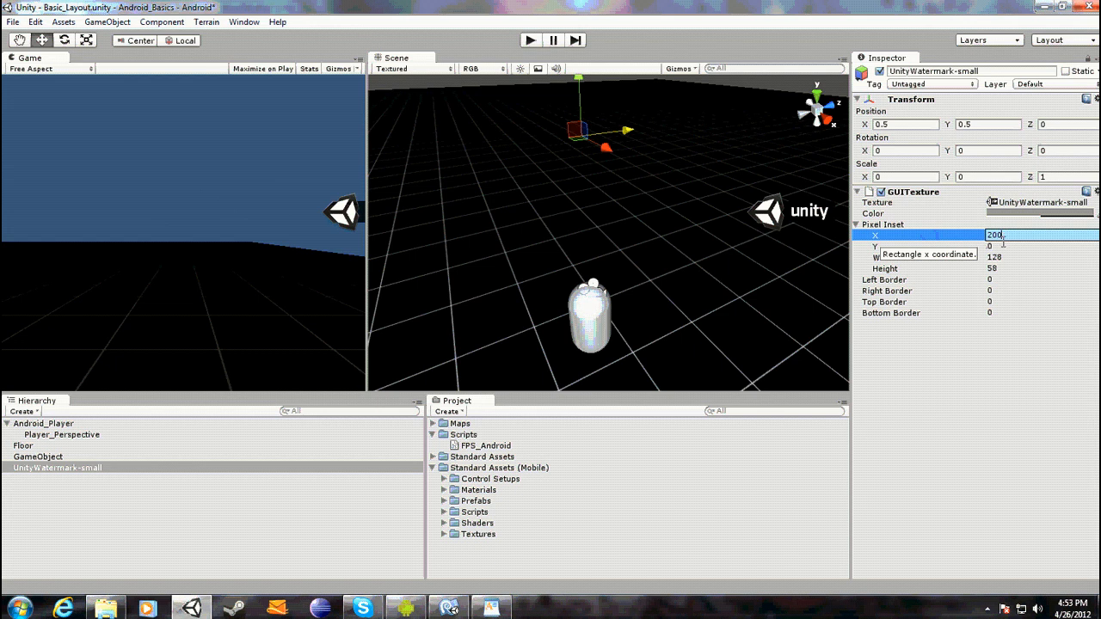
{"action": "key", "text": "Tab"}
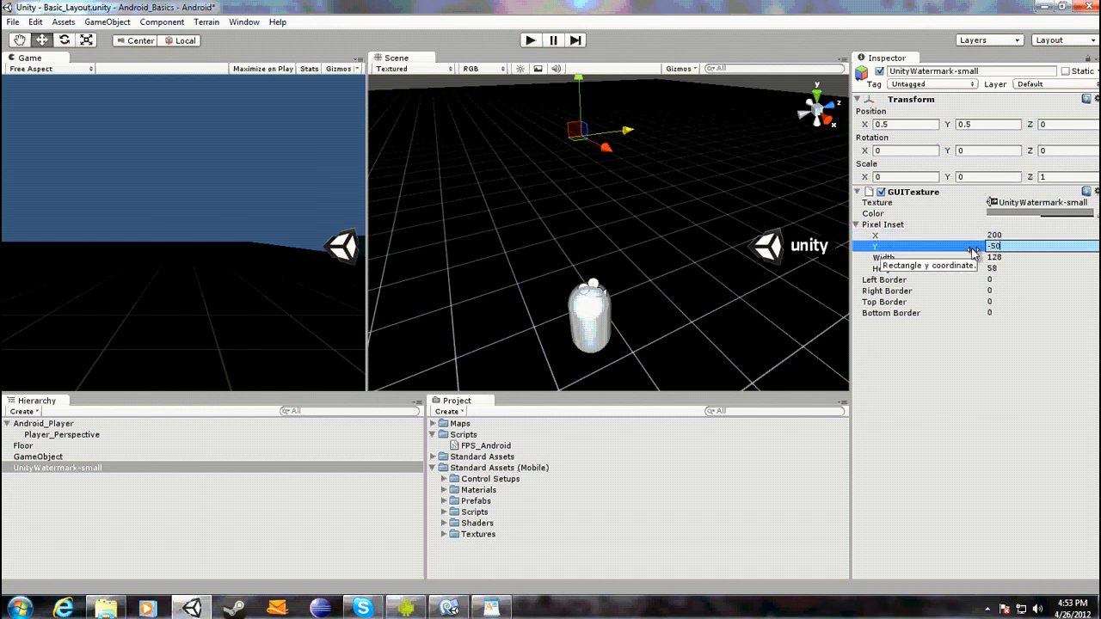
{"action": "type", "text": "-200"}
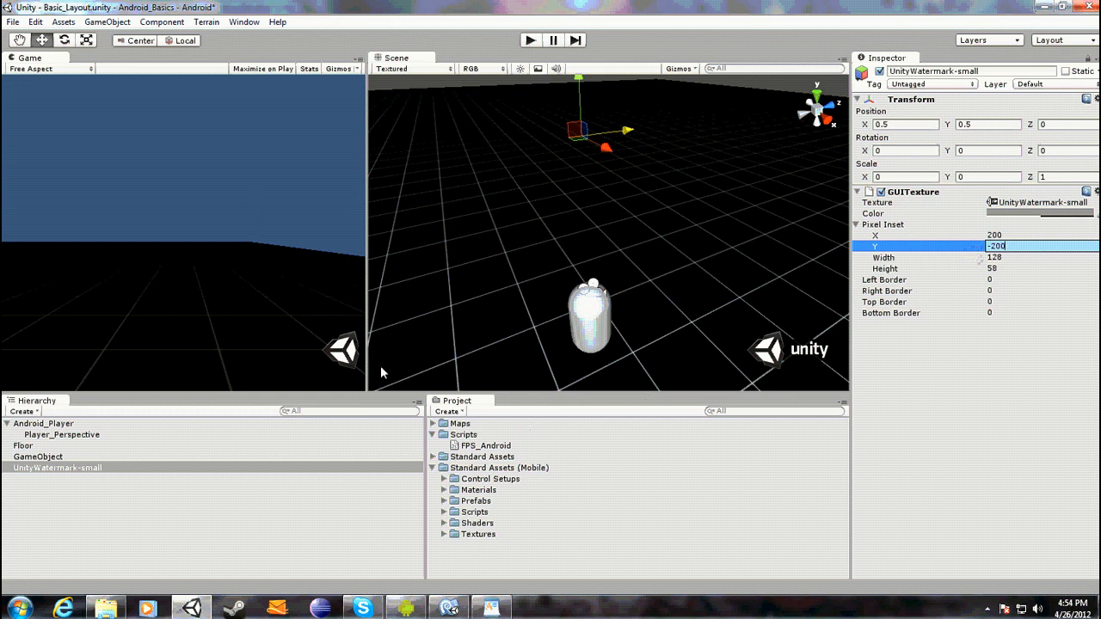
Set the Game view's aspect ratio to Android Wide (16:10)
{"action": "left_click", "coordinate": [50, 68]}
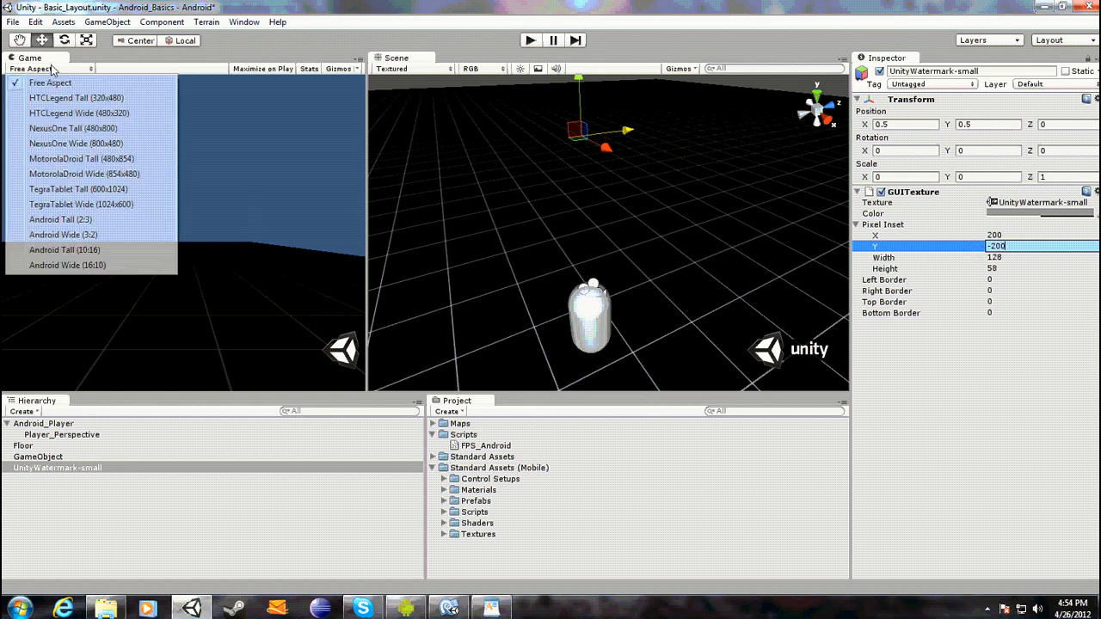
{"action": "left_click", "coordinate": [99, 266]}
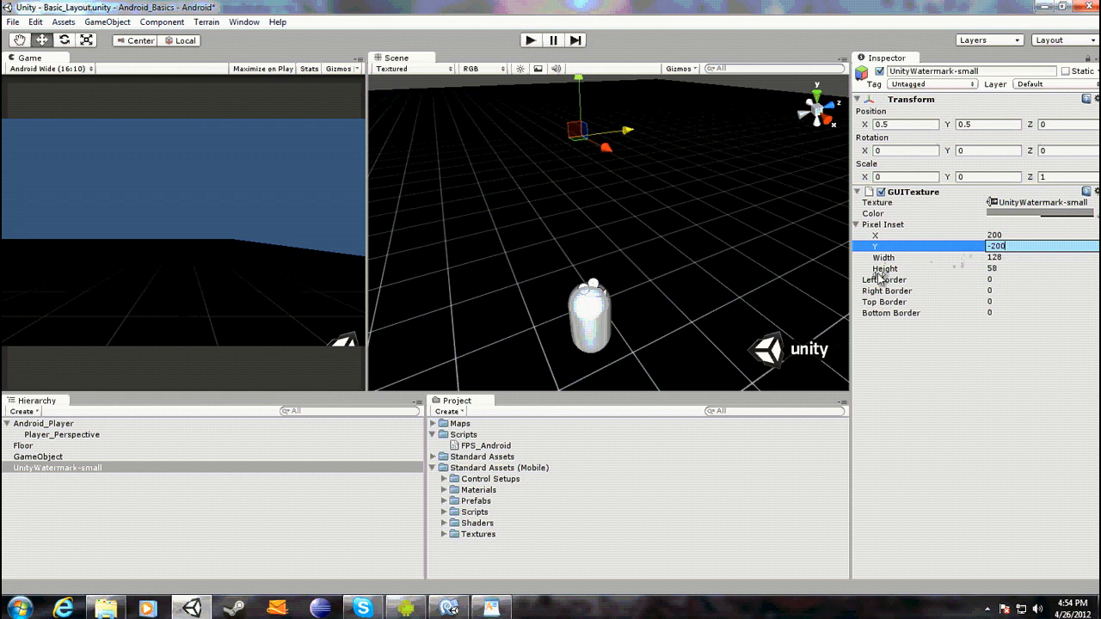
{"action": "left_click", "coordinate": [983, 392]}
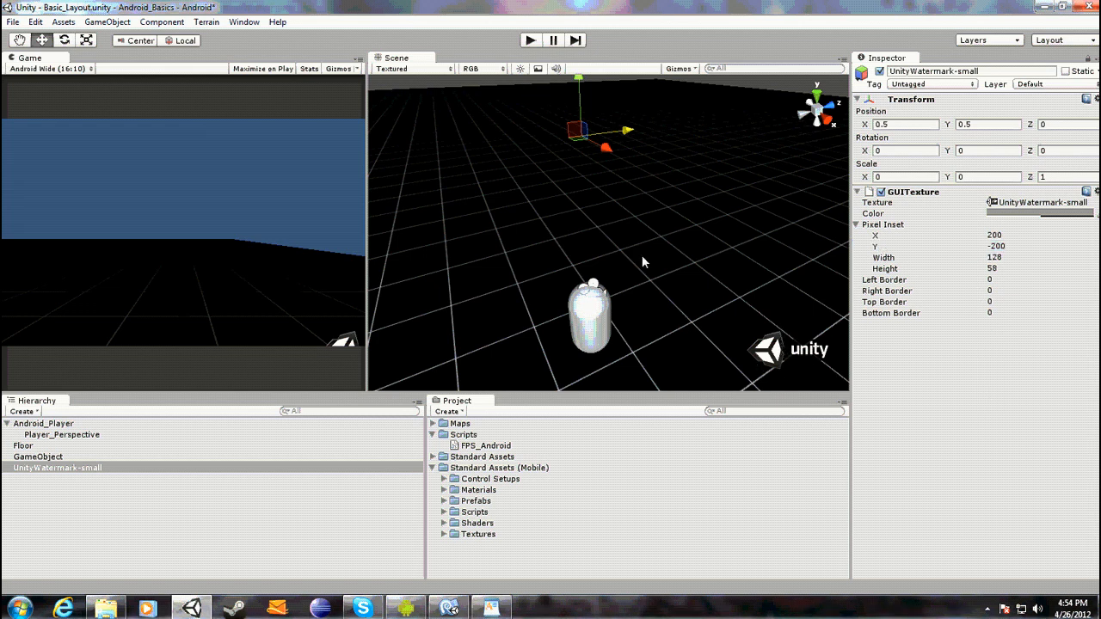
Duplicate the UnityWatermark-small texture object
{"action": "left_click", "coordinate": [53, 470]}
{"action": "key", "text": "ctrl+d"}
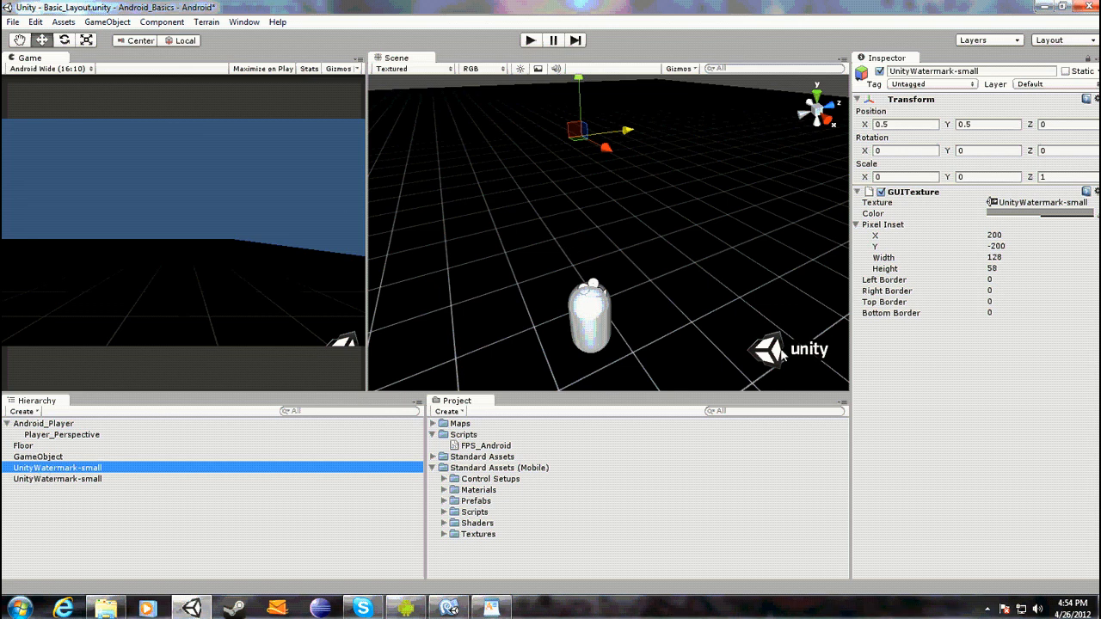
{"action": "left_click", "coordinate": [444, 320]}
Set the Pixel Inset X of the first listed UnityWatermark-small texture to -255, keeping Y at -200
{"action": "left_click", "coordinate": [107, 467]}
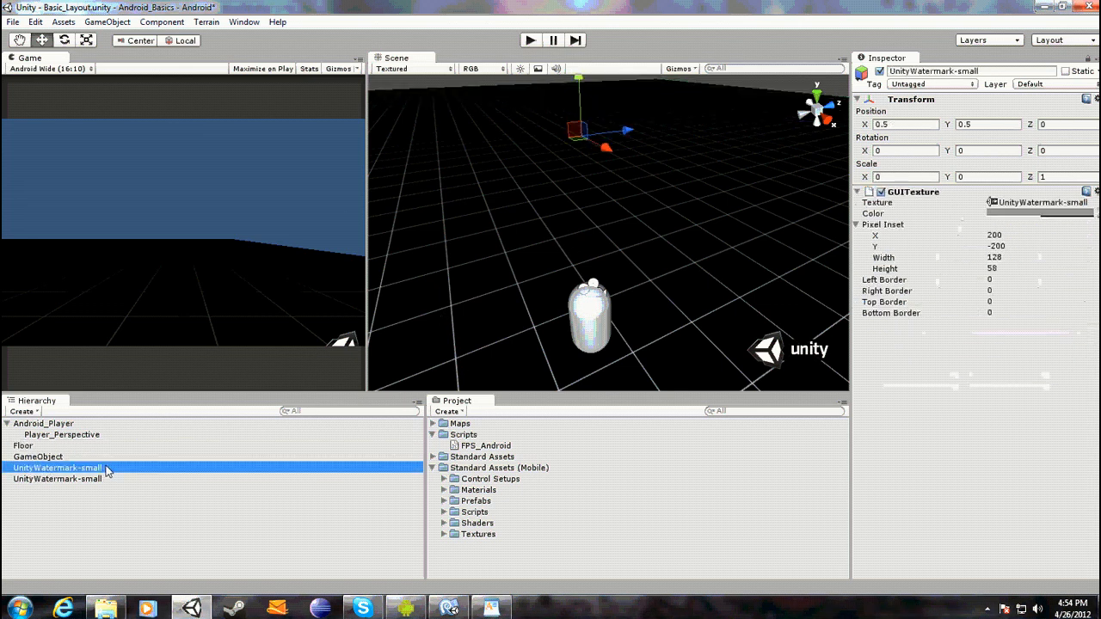
{"action": "left_click", "coordinate": [994, 246]}
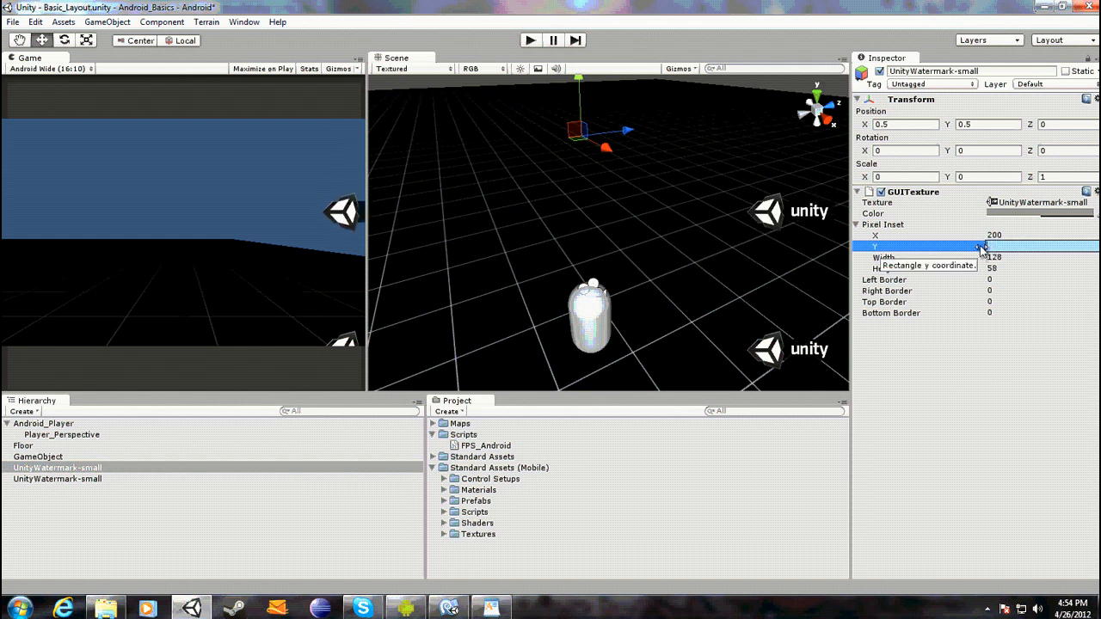
{"action": "left_click", "coordinate": [998, 234]}
{"action": "type", "text": "00"}
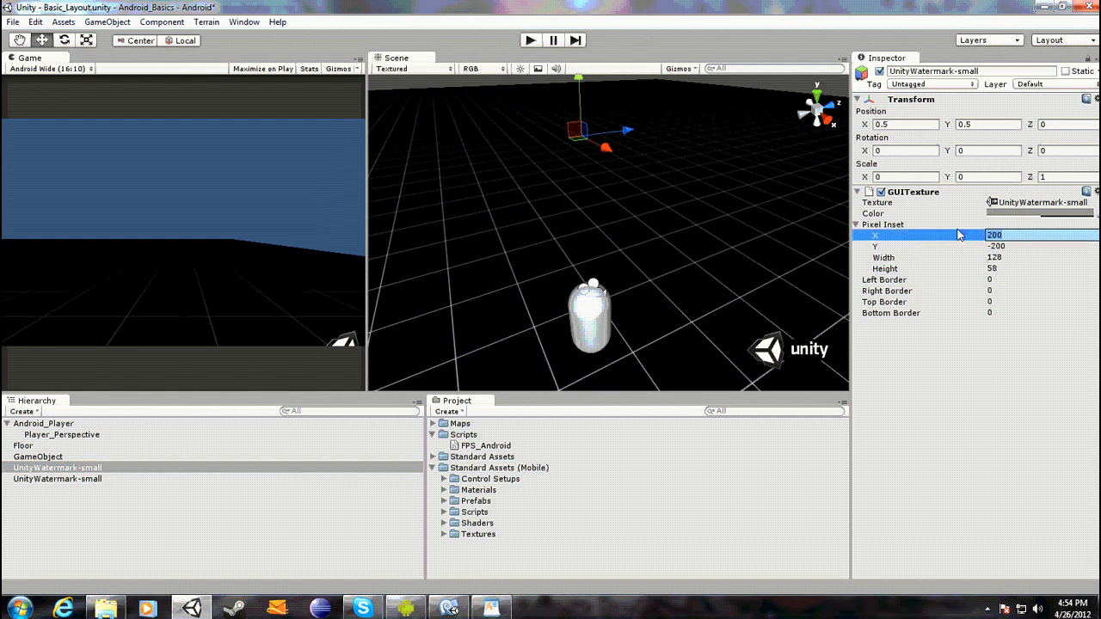
{"action": "type", "text": "200"}
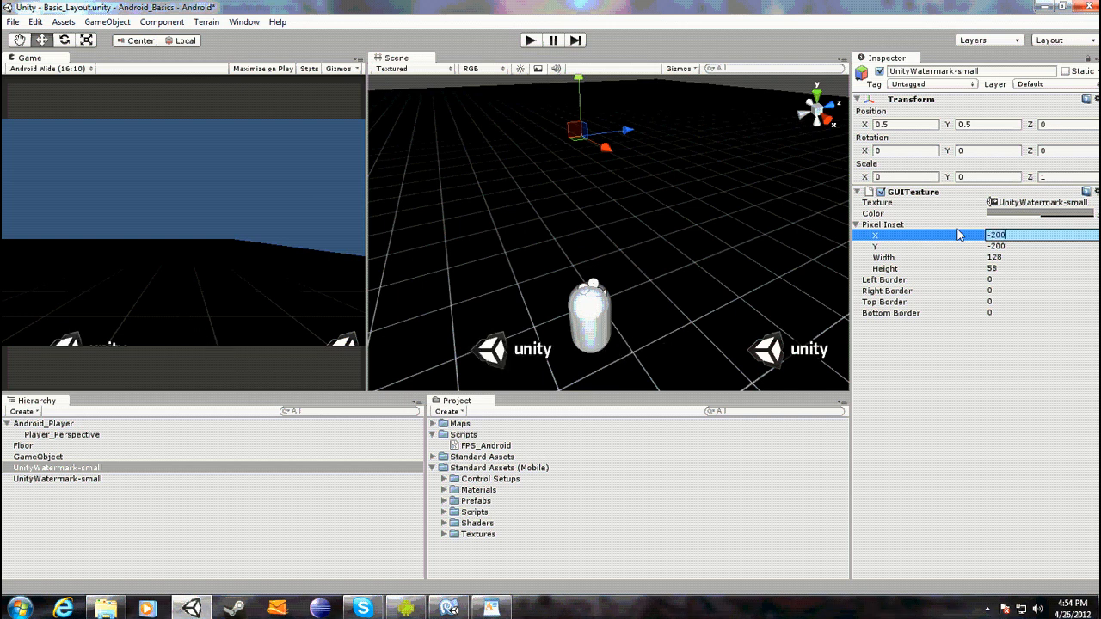
{"action": "key", "text": "BackSpace"}
{"action": "key", "text": "BackSpace"}
{"action": "type", "text": "55"}
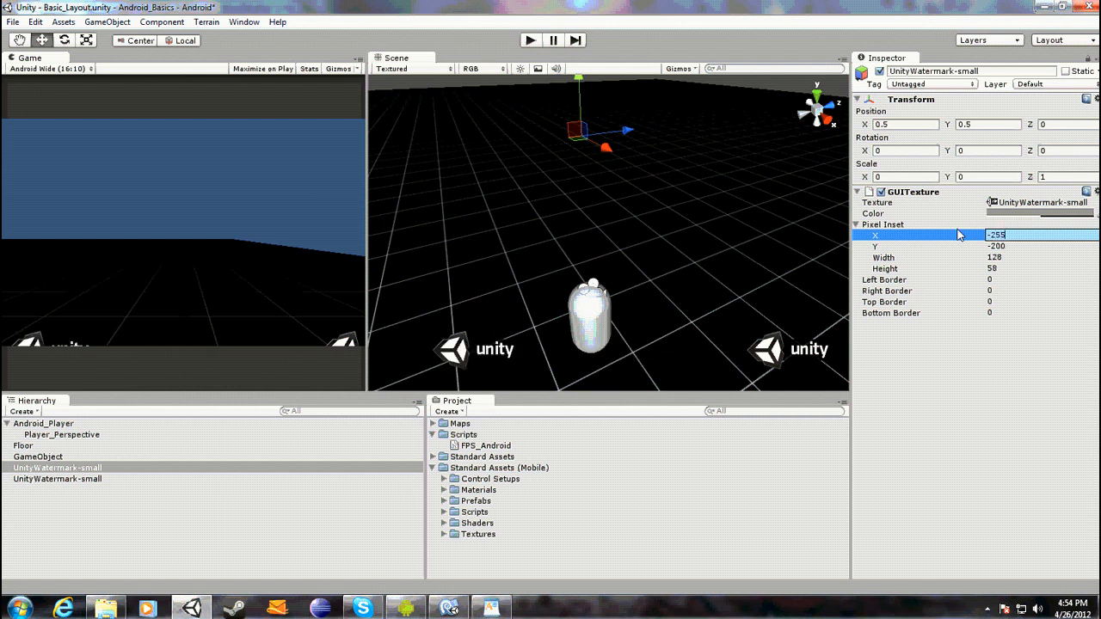
Set the Pixel Inset X of the first listed UnityWatermark-small texture to -300
{"action": "key", "text": "BackSpace"}
{"action": "key", "text": "BackSpace"}
{"action": "key", "text": "BackSpace"}
{"action": "type", "text": "300"}
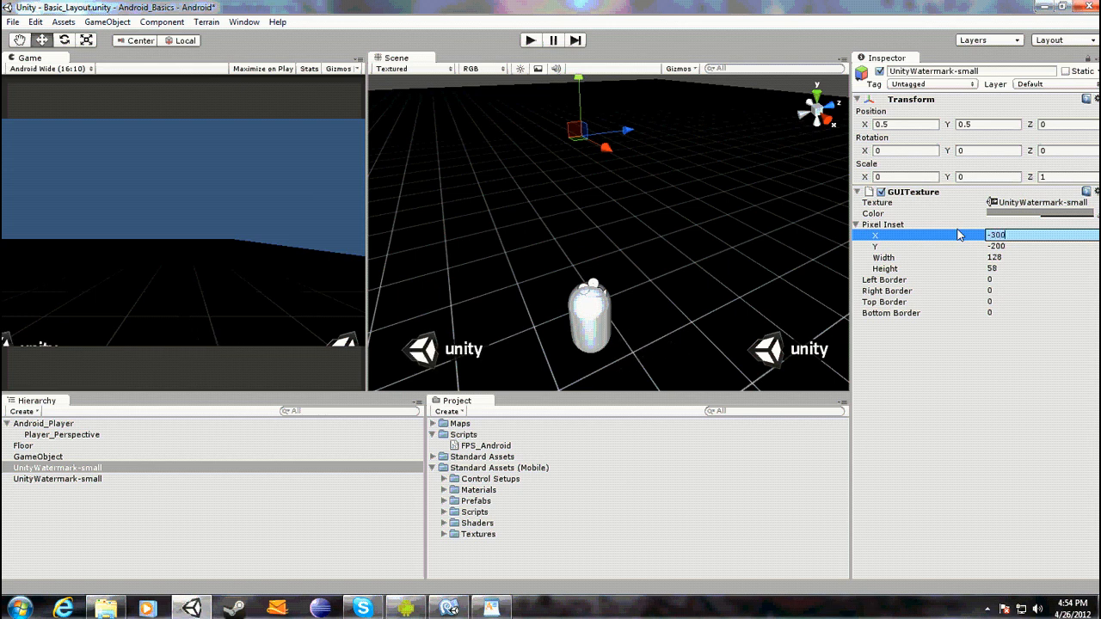
{"action": "left_click", "coordinate": [1011, 389]}
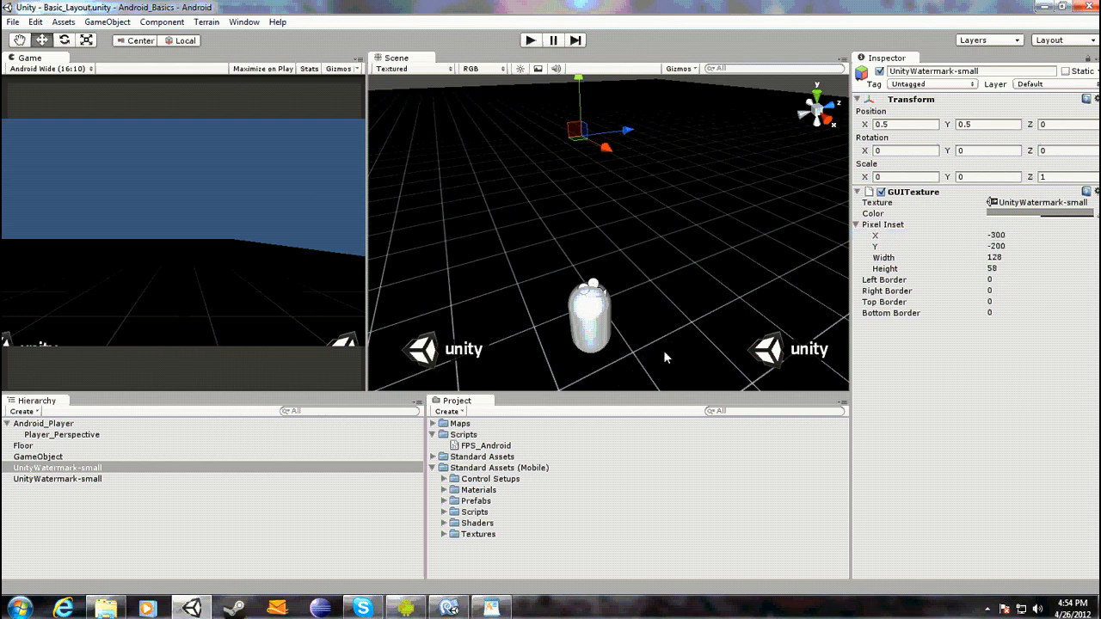
Group both UnityWatermark-small textures as children of the empty GameObject
{"action": "left_click", "coordinate": [48, 480]}
{"action": "left_click", "coordinate": [47, 468], "text": "shift"}
{"action": "left_click_drag", "start_coordinate": [45, 470], "coordinate": [32, 460]}
Rename the GameObject holding the textures as oysticks and make it a child of Android_Player
{"action": "left_click", "coordinate": [32, 459]}
{"action": "right_click", "coordinate": [28, 460]}
{"action": "left_click", "coordinate": [51, 519]}
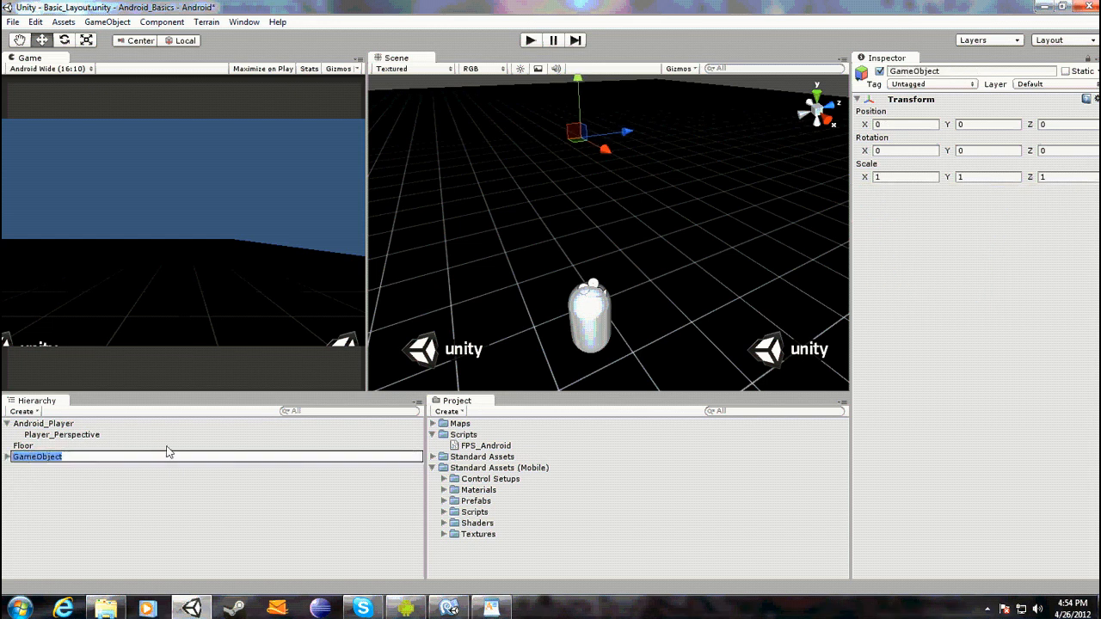
{"action": "type", "text": "oysticks"}
{"action": "key", "text": "Return"}
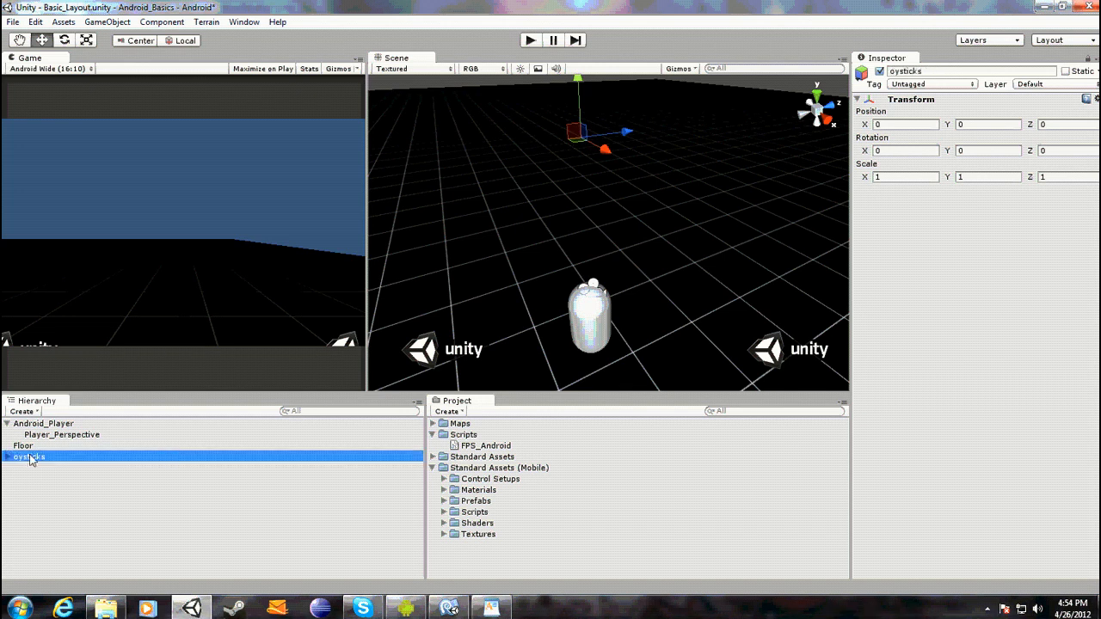
{"action": "left_click_drag", "start_coordinate": [29, 459], "coordinate": [36, 424]}
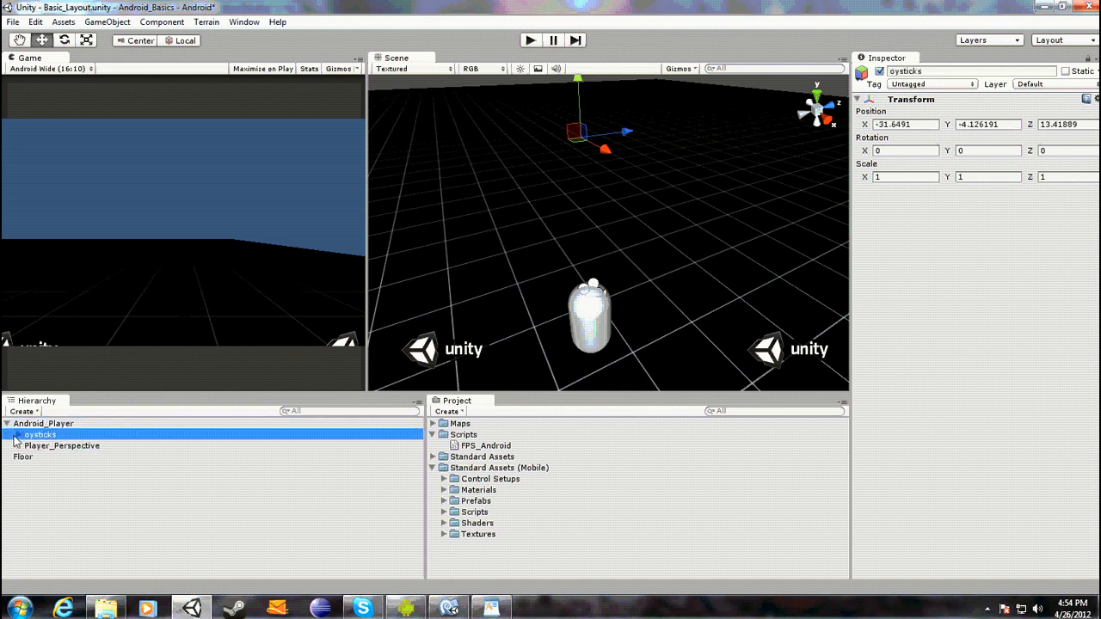
{"action": "left_click", "coordinate": [18, 436]}
Move both UnityWatermark-small textures out of oysticks to sit directly under Android_Player
{"action": "left_click", "coordinate": [47, 457]}
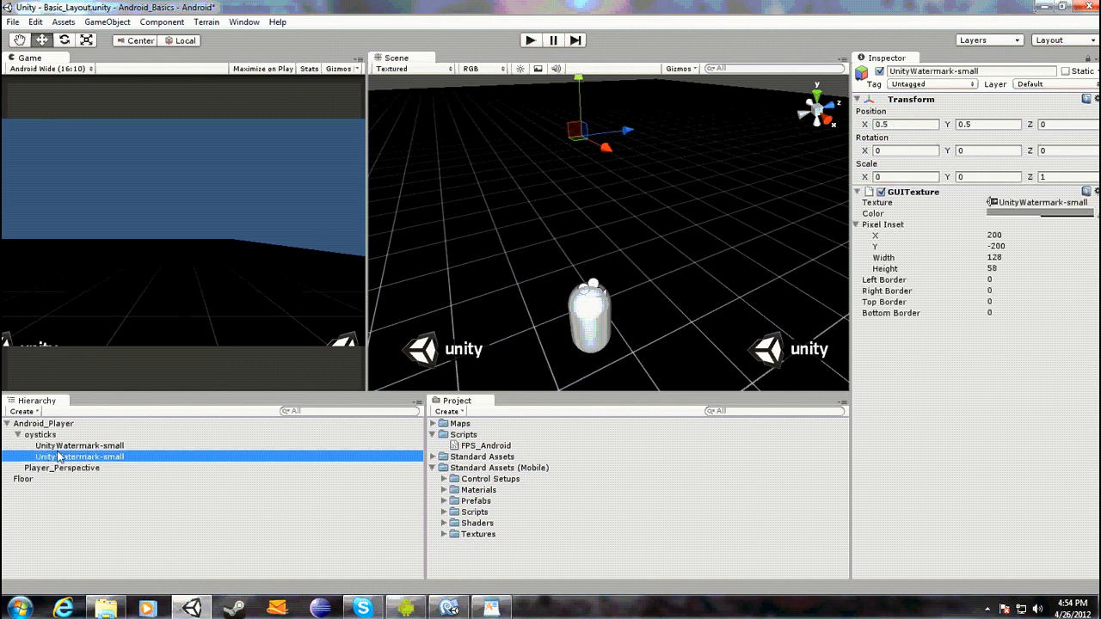
{"action": "left_click", "coordinate": [49, 446], "text": "shift"}
{"action": "left_click_drag", "start_coordinate": [49, 448], "coordinate": [43, 424]}
Rename the UnityWatermark-small texture with Pixel Inset X -300 as Left
{"action": "left_click", "coordinate": [67, 457]}
{"action": "left_click", "coordinate": [114, 457]}
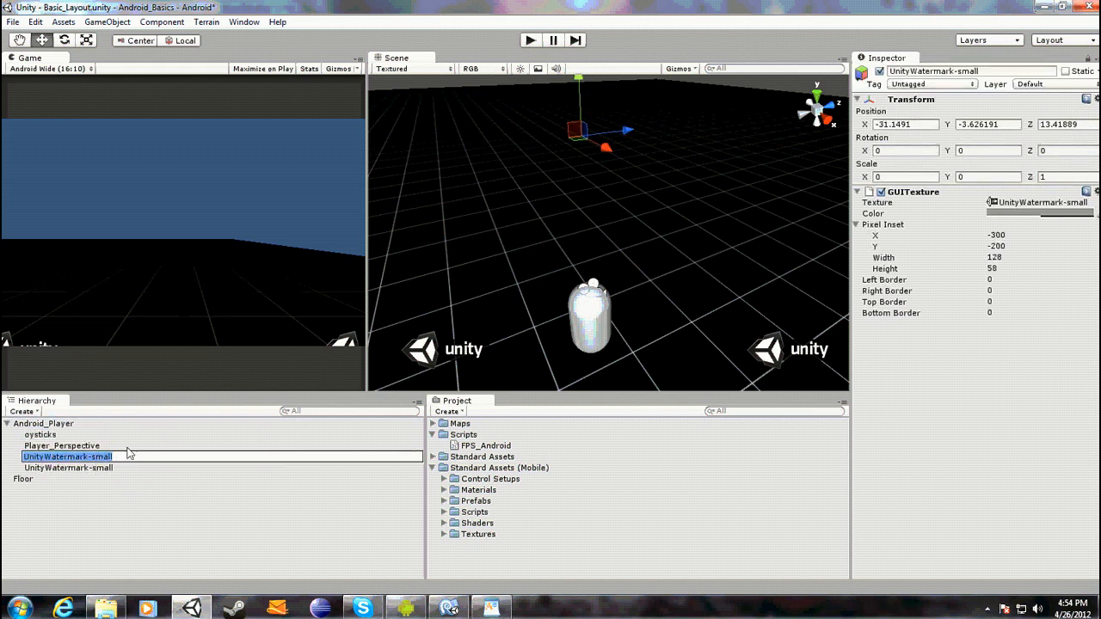
{"action": "type", "text": "Leftr"}
{"action": "key", "text": "Return"}
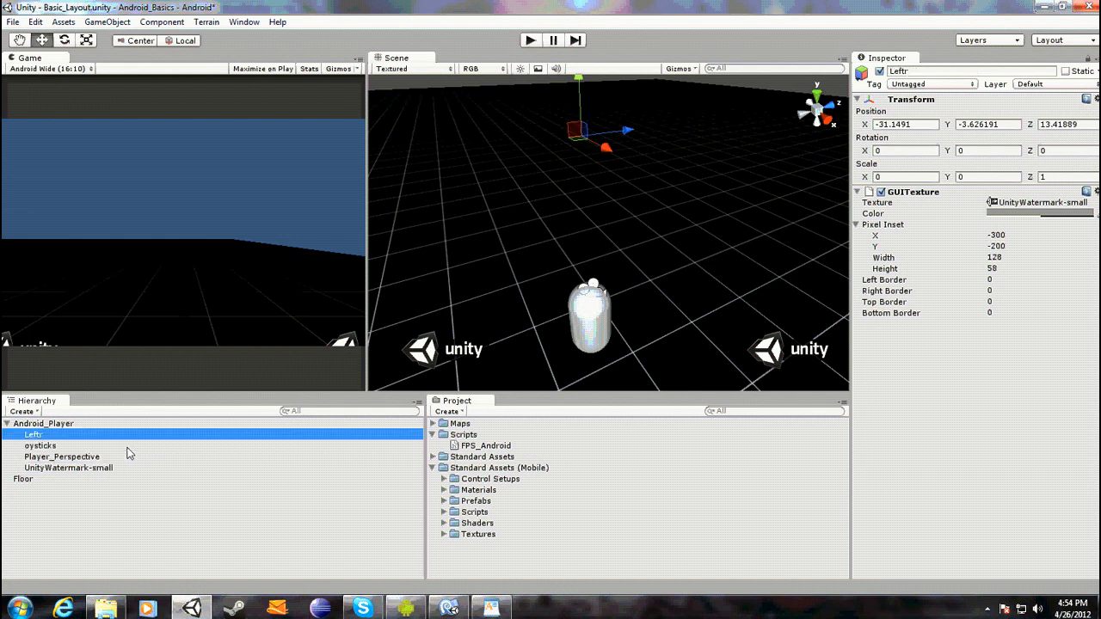
{"action": "left_click", "coordinate": [77, 435]}
{"action": "key", "text": "End"}
{"action": "key", "text": "BackSpace"}
{"action": "key", "text": "Return"}
Rename the remaining UnityWatermark-small texture as Right
{"action": "left_click", "coordinate": [50, 446]}
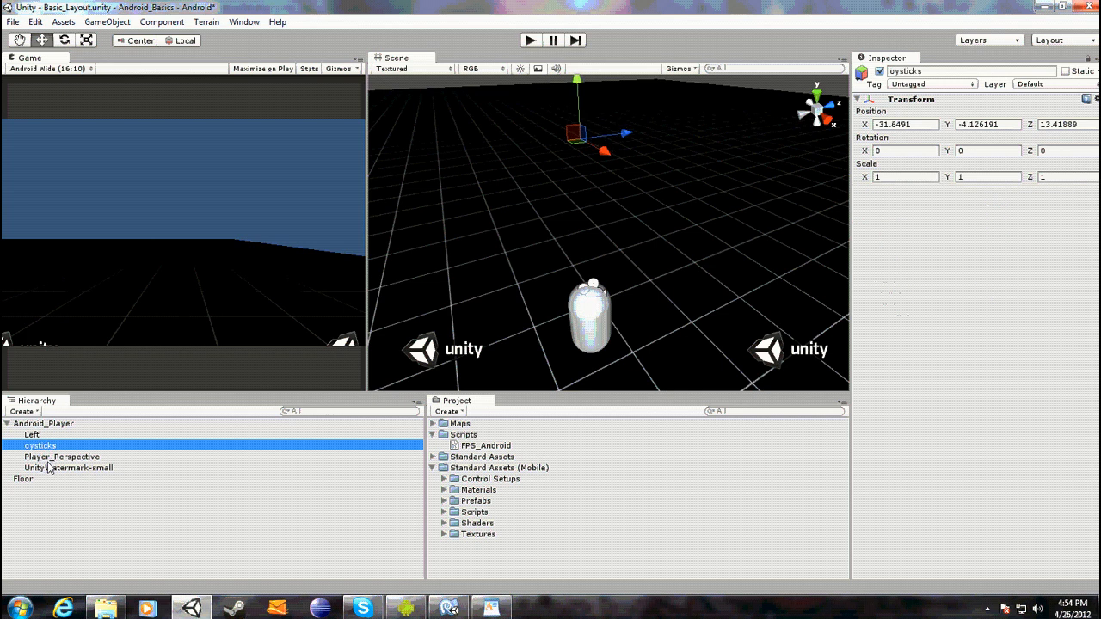
{"action": "left_click", "coordinate": [47, 467]}
{"action": "key", "text": "F2"}
{"action": "type", "text": "Right"}
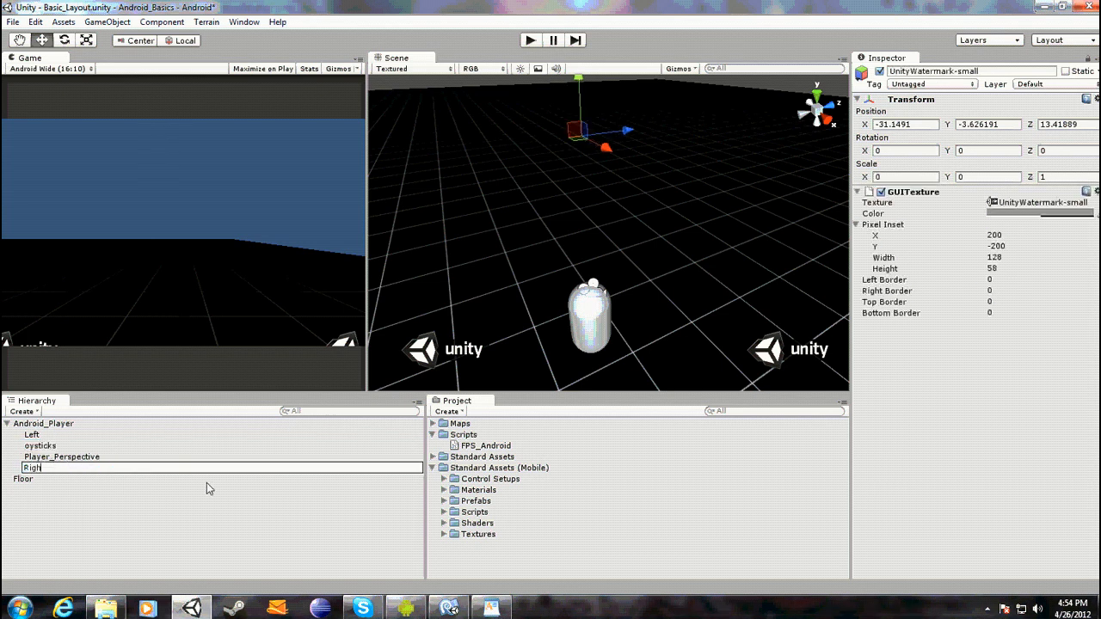
{"action": "key", "text": "Return"}
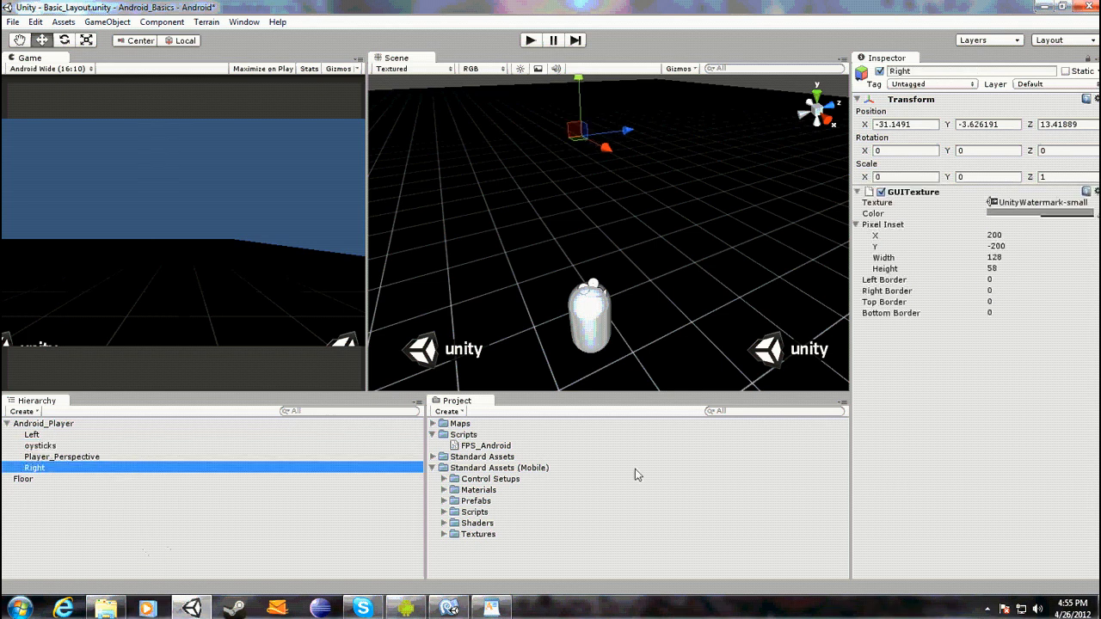
{"action": "left_click", "coordinate": [87, 514]}
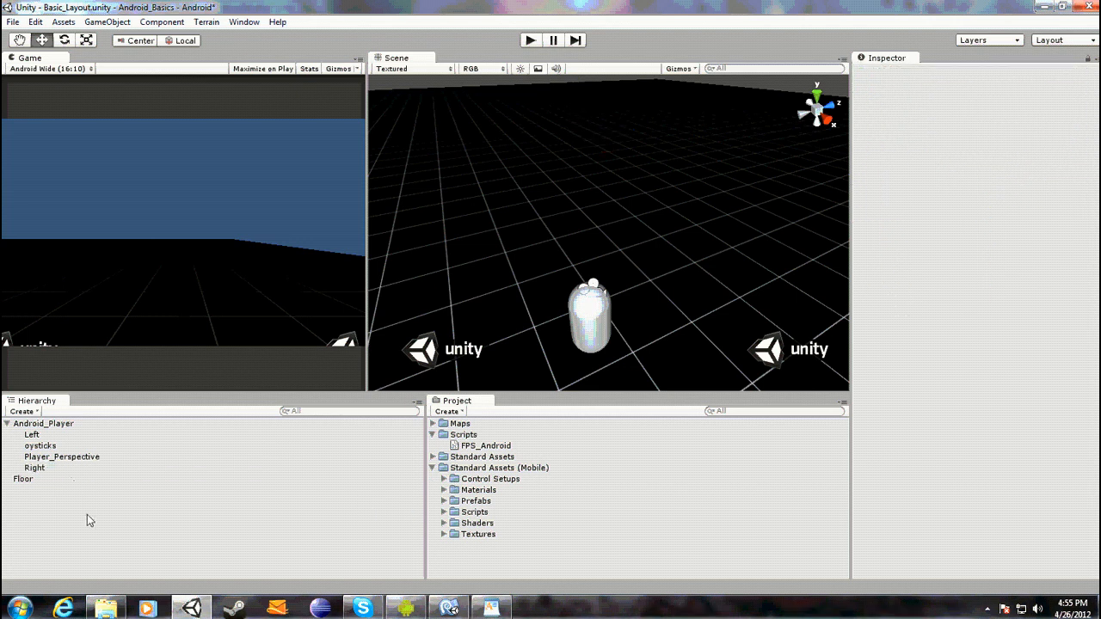
Attach the Joystick script from Standard Assets (Mobile) to the Right and Left textures and save the scene
{"action": "left_click", "coordinate": [41, 468]}
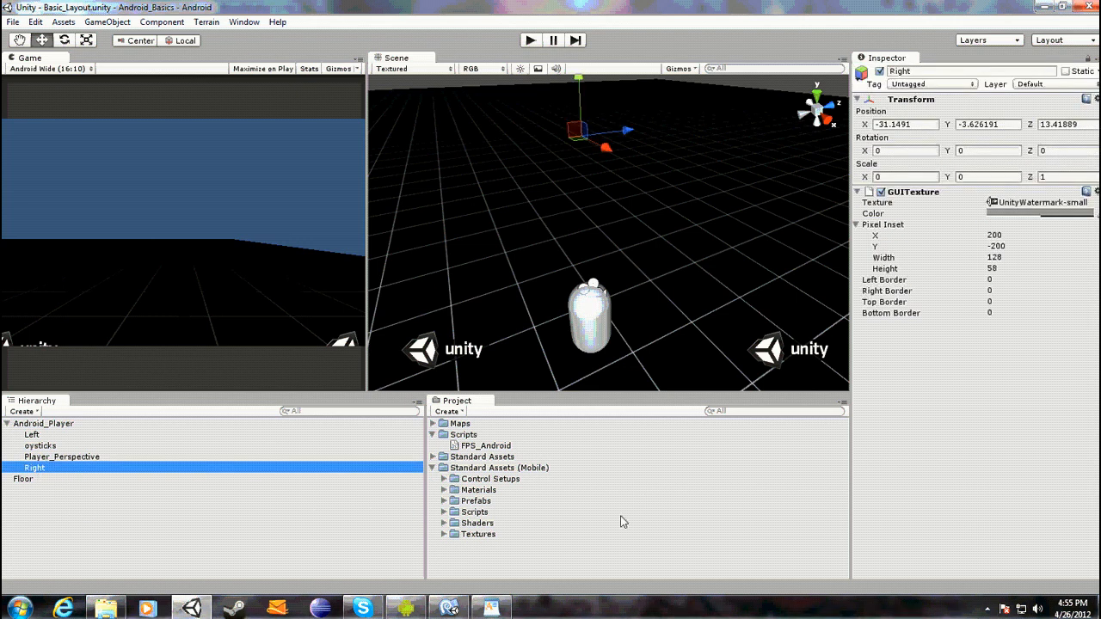
{"action": "left_click", "coordinate": [444, 513]}
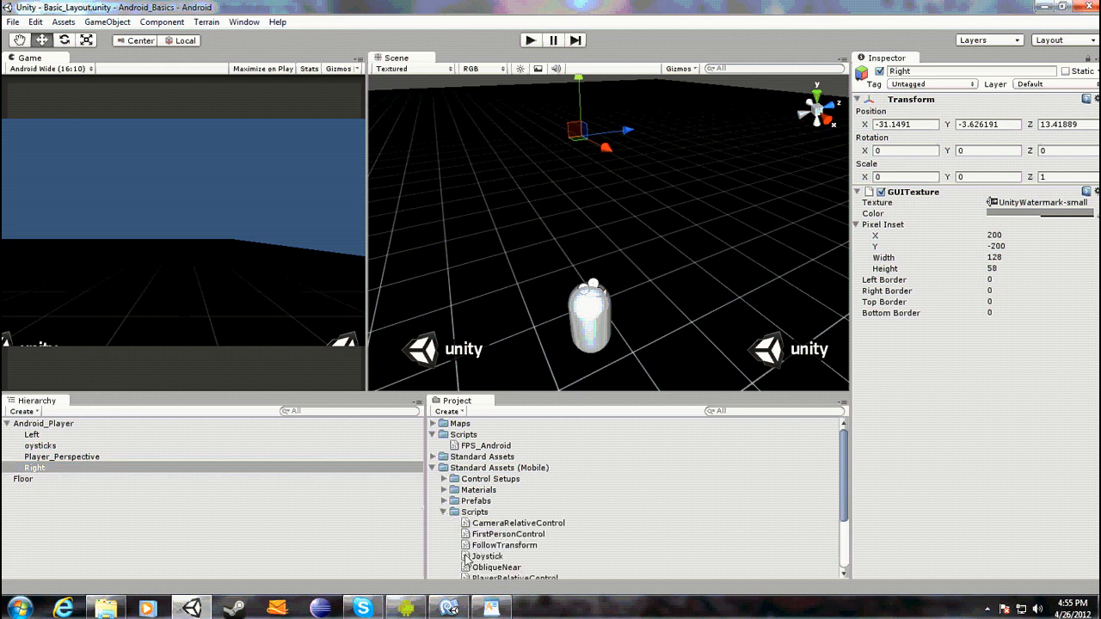
{"action": "scroll", "coordinate": [490, 525], "scroll_direction": "down", "scroll_amount": 1}
{"action": "left_click_drag", "start_coordinate": [496, 525], "coordinate": [989, 340]}
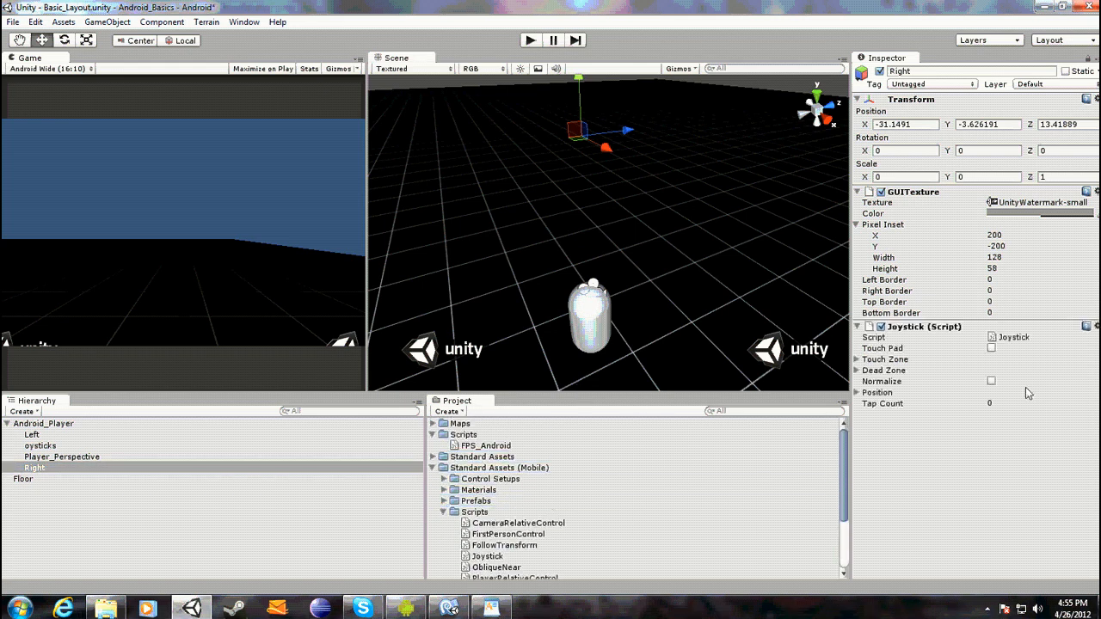
{"action": "left_click", "coordinate": [37, 437]}
{"action": "left_click_drag", "start_coordinate": [488, 557], "coordinate": [886, 455]}
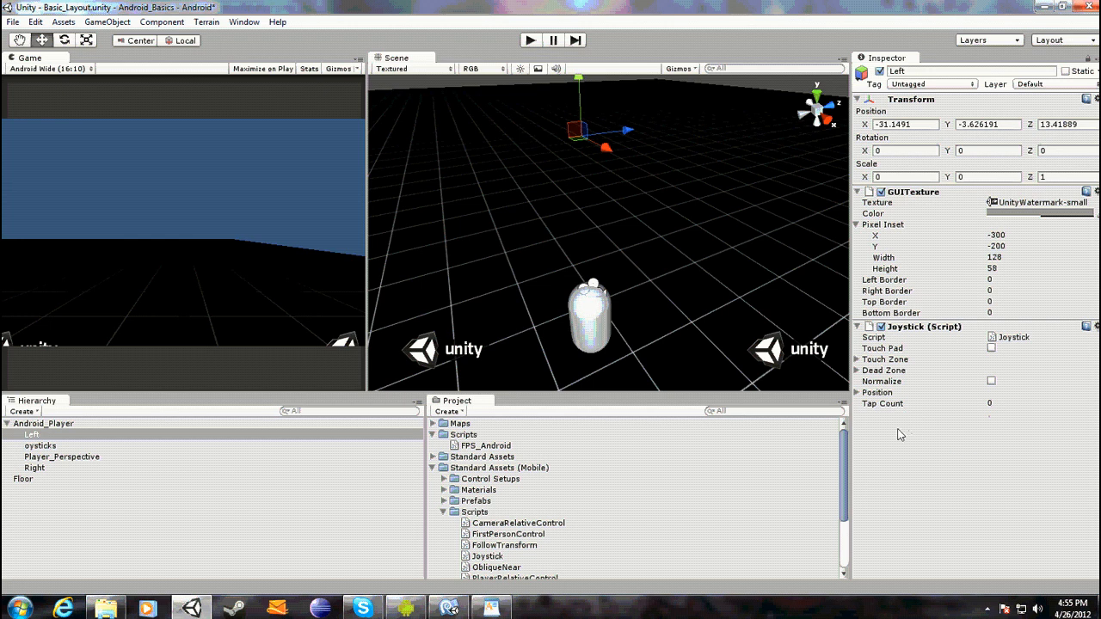
{"action": "key", "text": "ctrl+s"}
Run the scene briefly to check the joystick textures in the Game view, and stop it
{"action": "left_click", "coordinate": [530, 41]}
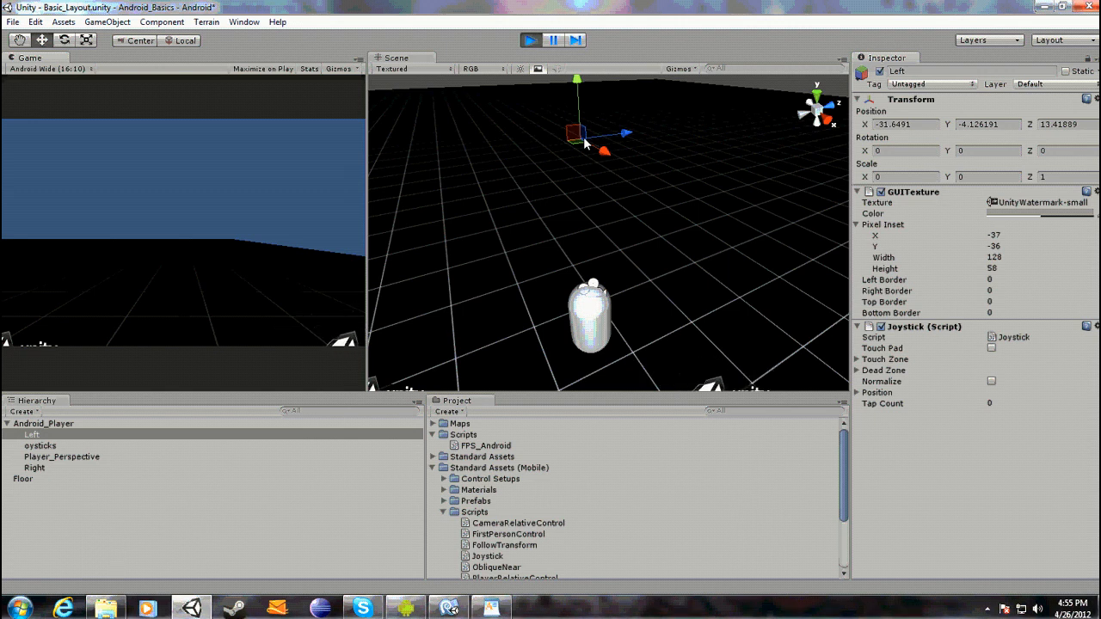
{"action": "left_click", "coordinate": [531, 41]}
{"action": "left_click", "coordinate": [778, 357]}
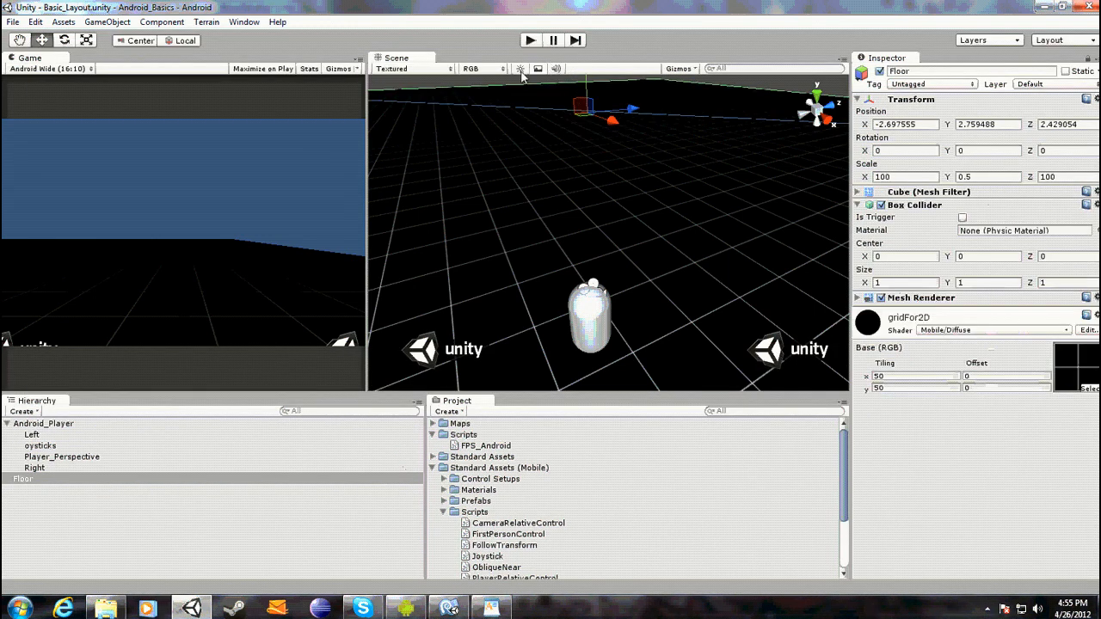
{"action": "left_click", "coordinate": [40, 542]}
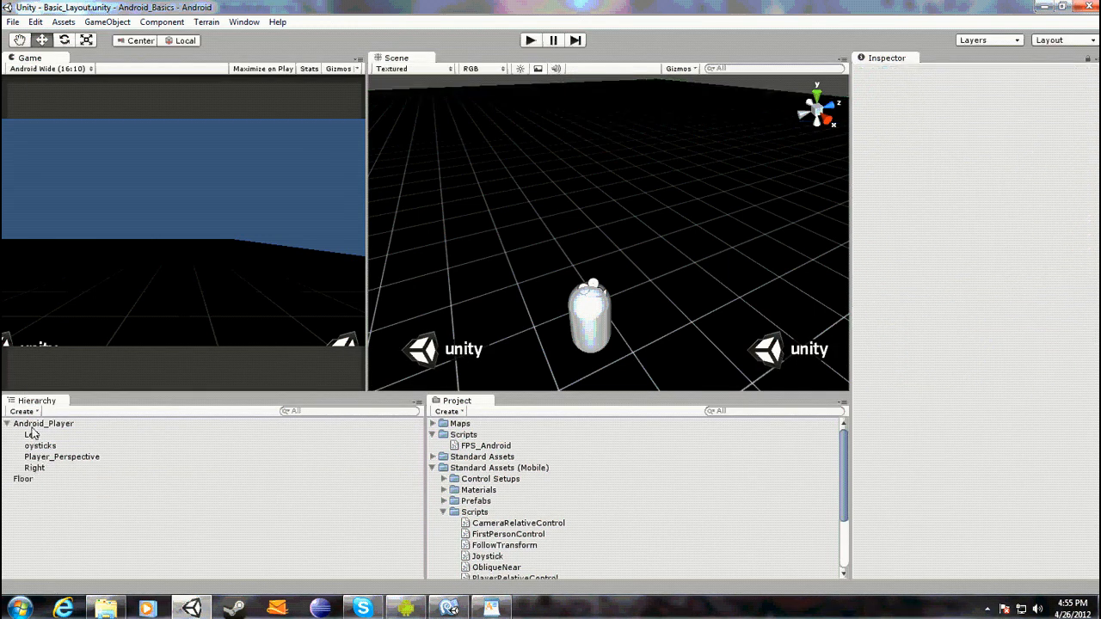
Make the Left and Right textures children of the oysticks object
{"action": "left_click", "coordinate": [25, 480]}
{"action": "left_click", "coordinate": [39, 447]}
{"action": "left_click", "coordinate": [38, 467]}
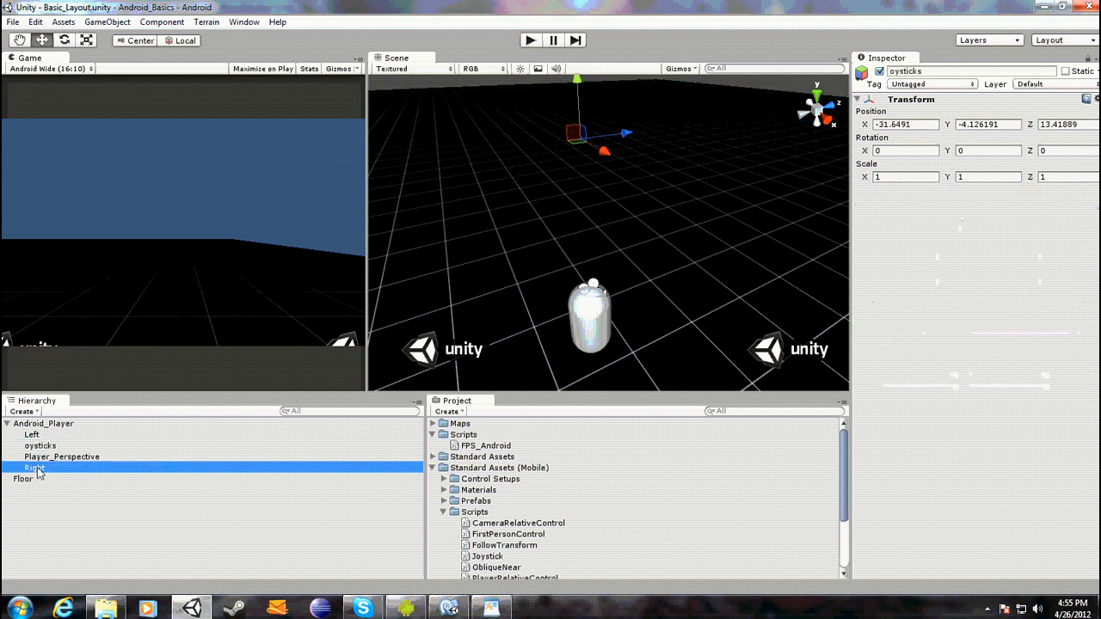
{"action": "left_click", "coordinate": [32, 436], "text": "ctrl"}
{"action": "left_click_drag", "start_coordinate": [33, 437], "coordinate": [36, 448]}
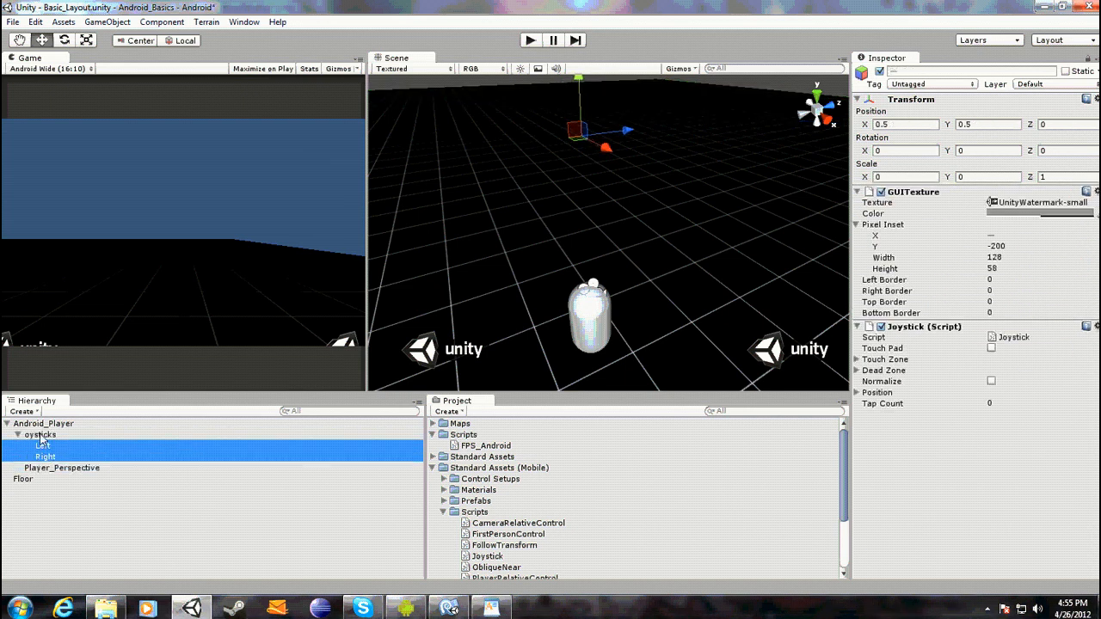
Try to raise both textures by moving the oysticks parent vertically, and undo the move
{"action": "left_click", "coordinate": [40, 436]}
{"action": "left_click", "coordinate": [576, 118]}
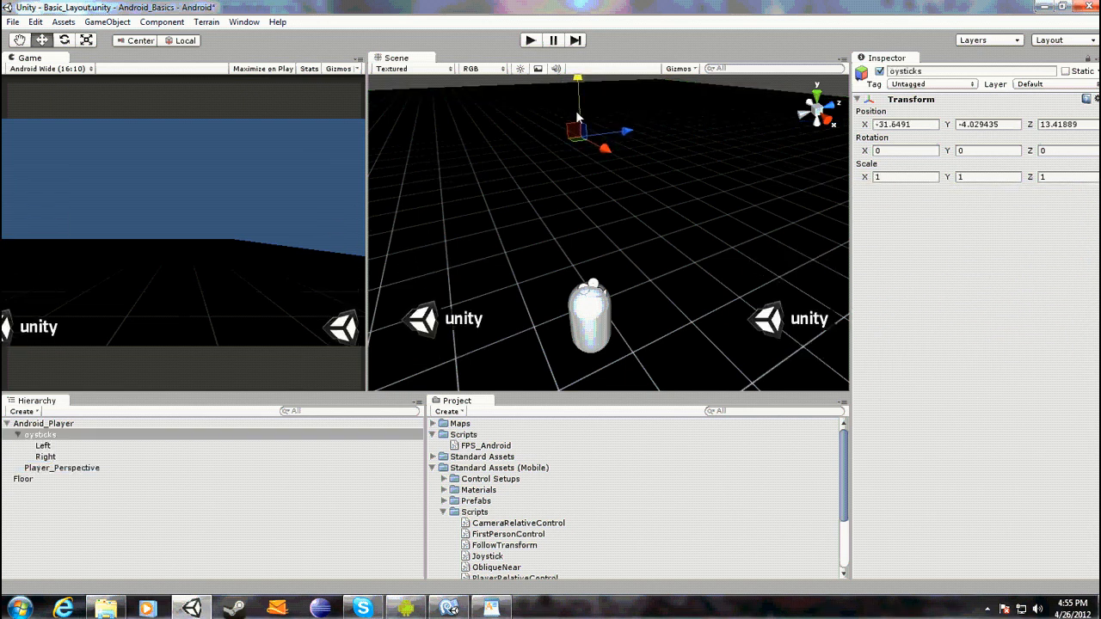
{"action": "left_click_drag", "start_coordinate": [579, 118], "coordinate": [578, 118]}
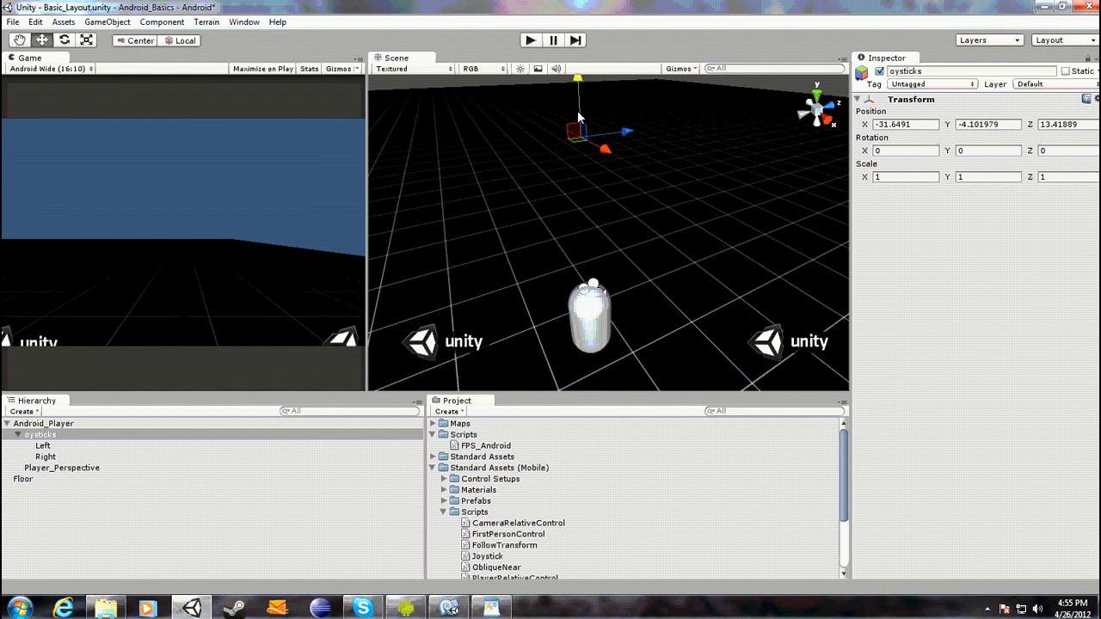
{"action": "key", "text": "ctrl+z"}
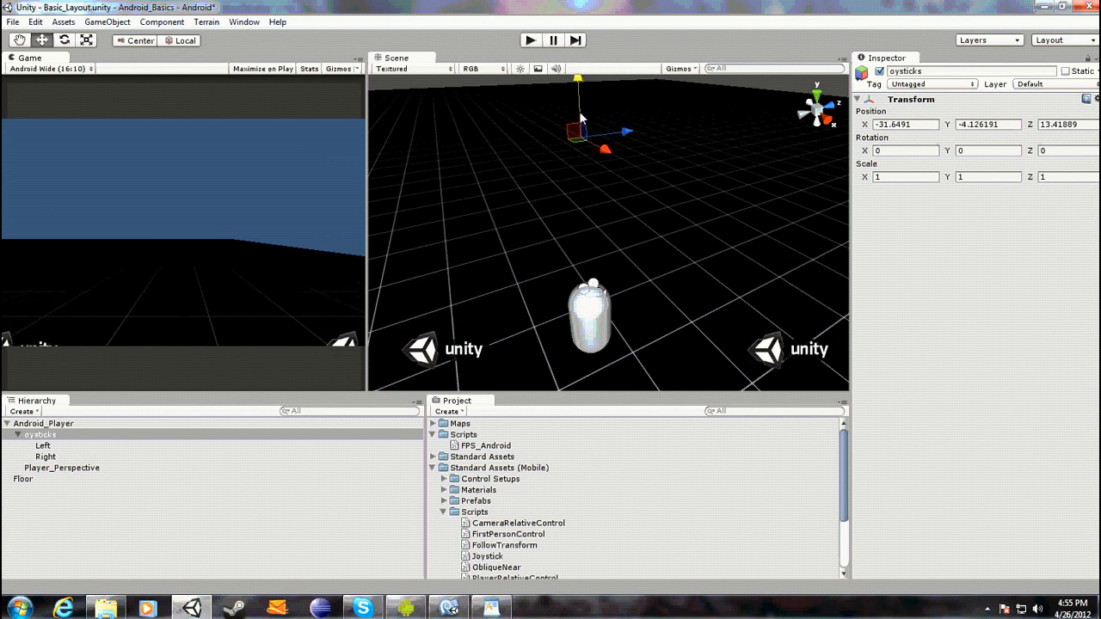
Re-enter -200 as the Right texture's Pixel Inset Y
{"action": "left_click", "coordinate": [53, 446]}
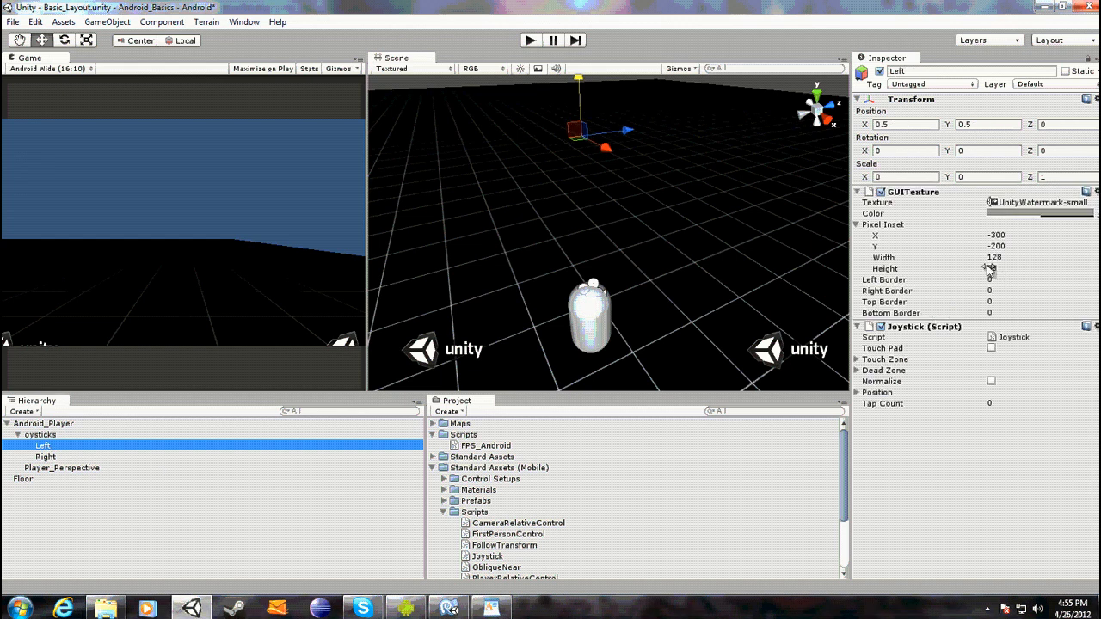
{"action": "left_click", "coordinate": [46, 457]}
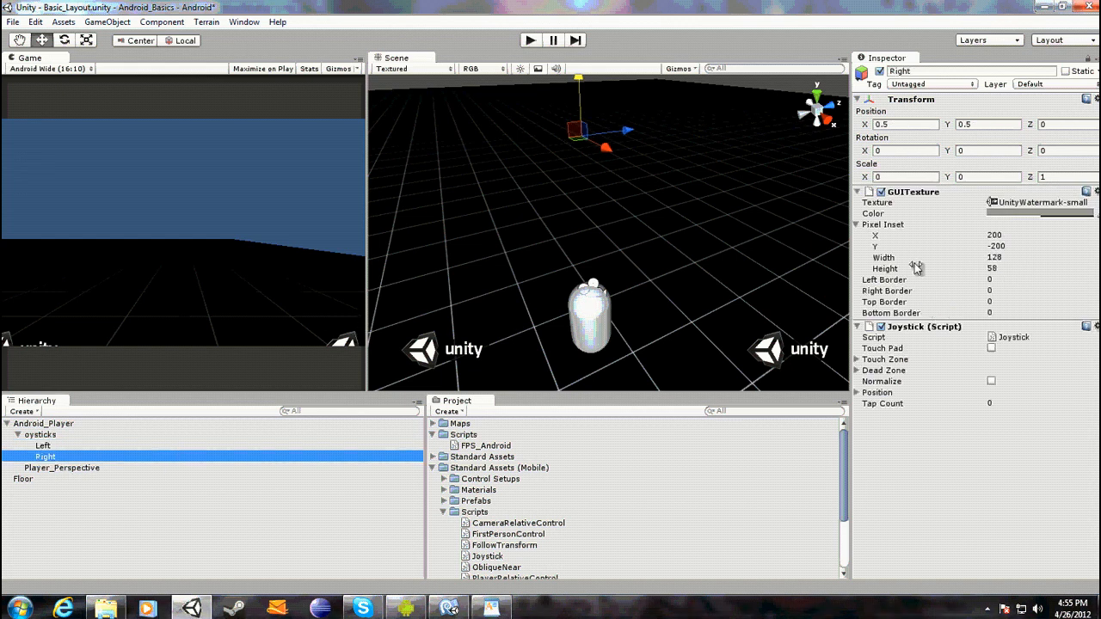
{"action": "left_click", "coordinate": [1014, 246]}
{"action": "type", "text": "-"}
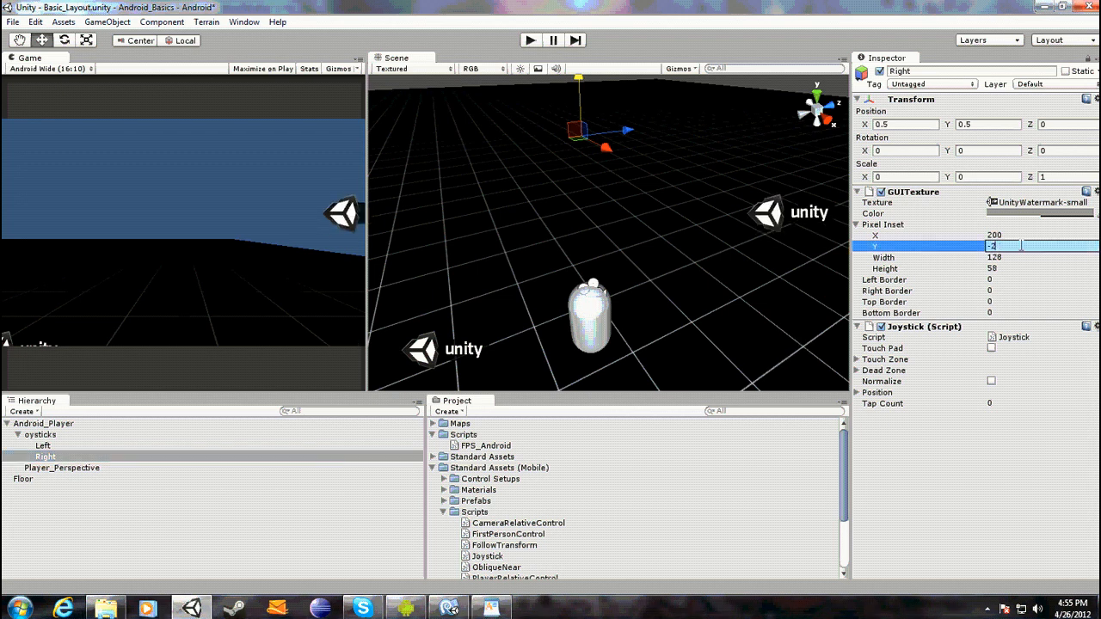
{"action": "type", "text": "200"}
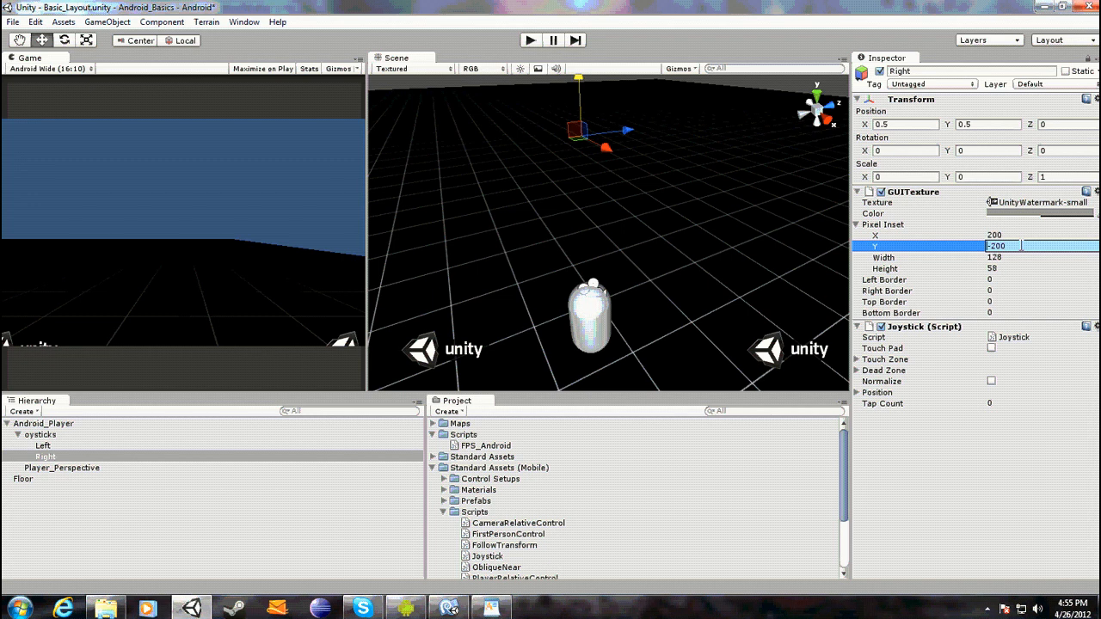
Shift the Right texture inward by setting its Pixel Inset X to 140
{"action": "left_click", "coordinate": [1023, 234]}
{"action": "type", "text": "170"}
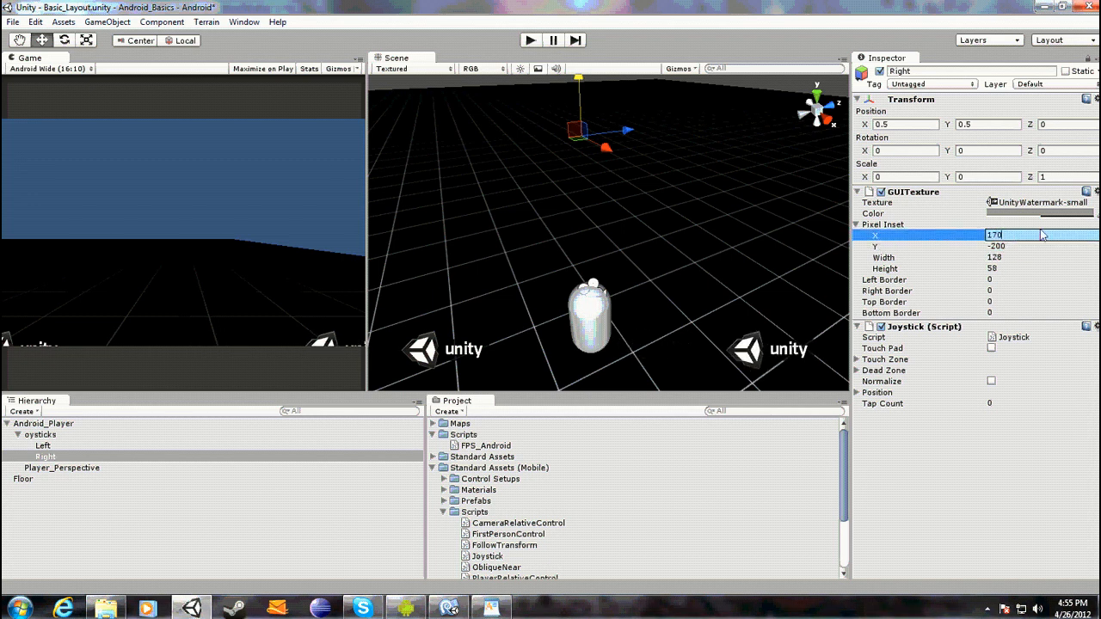
{"action": "key", "text": "BackSpace"}
{"action": "key", "text": "BackSpace"}
{"action": "type", "text": "60"}
{"action": "key", "text": "BackSpace"}
{"action": "type", "text": "50"}
{"action": "key", "text": "BackSpace"}
{"action": "key", "text": "BackSpace"}
{"action": "key", "text": "BackSpace"}
{"action": "type", "text": "50"}
{"action": "key", "text": "BackSpace"}
{"action": "key", "text": "BackSpace"}
{"action": "type", "text": "40"}
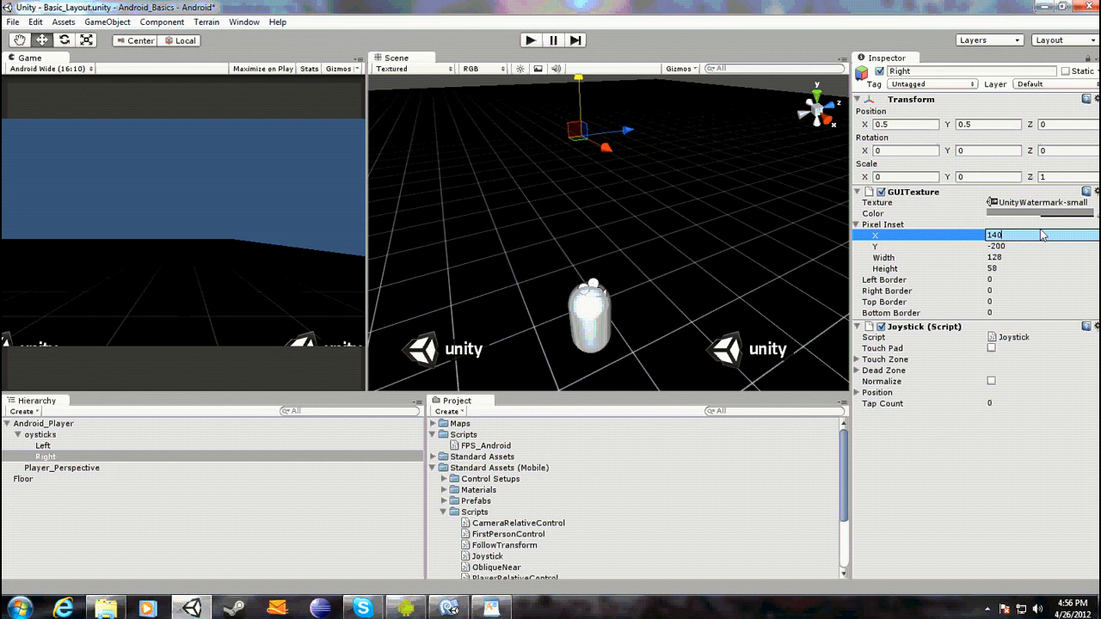
Raise the Right texture by setting its Pixel Inset Y to -165
{"action": "left_click", "coordinate": [1008, 246]}
{"action": "key", "text": "BackSpace"}
{"action": "key", "text": "BackSpace"}
{"action": "key", "text": "BackSpace"}
{"action": "type", "text": "180"}
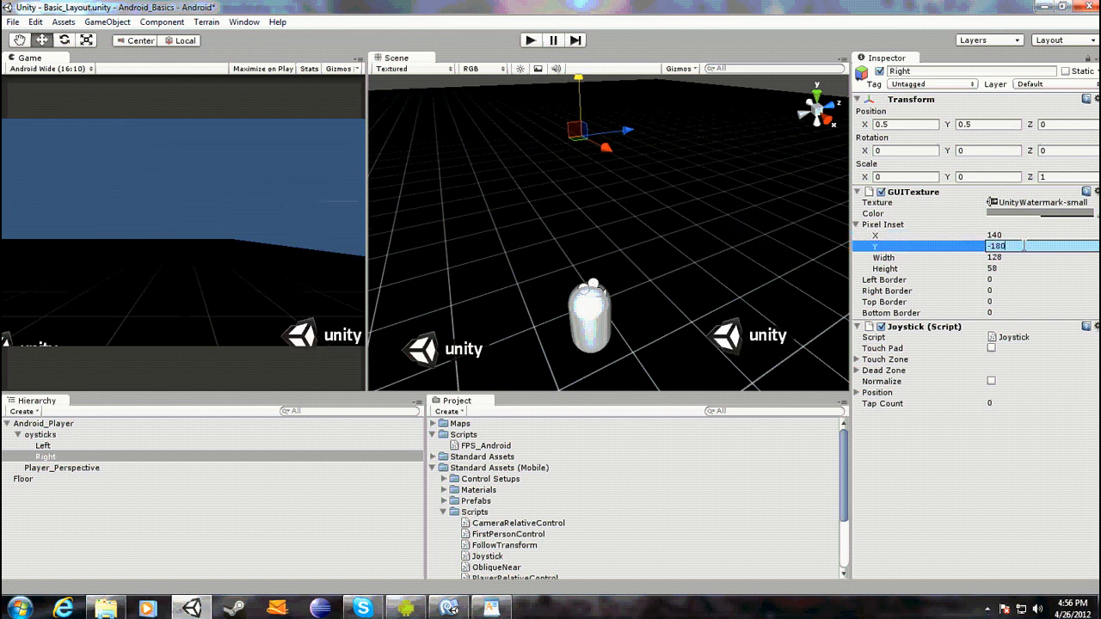
{"action": "key", "text": "BackSpace"}
{"action": "key", "text": "BackSpace"}
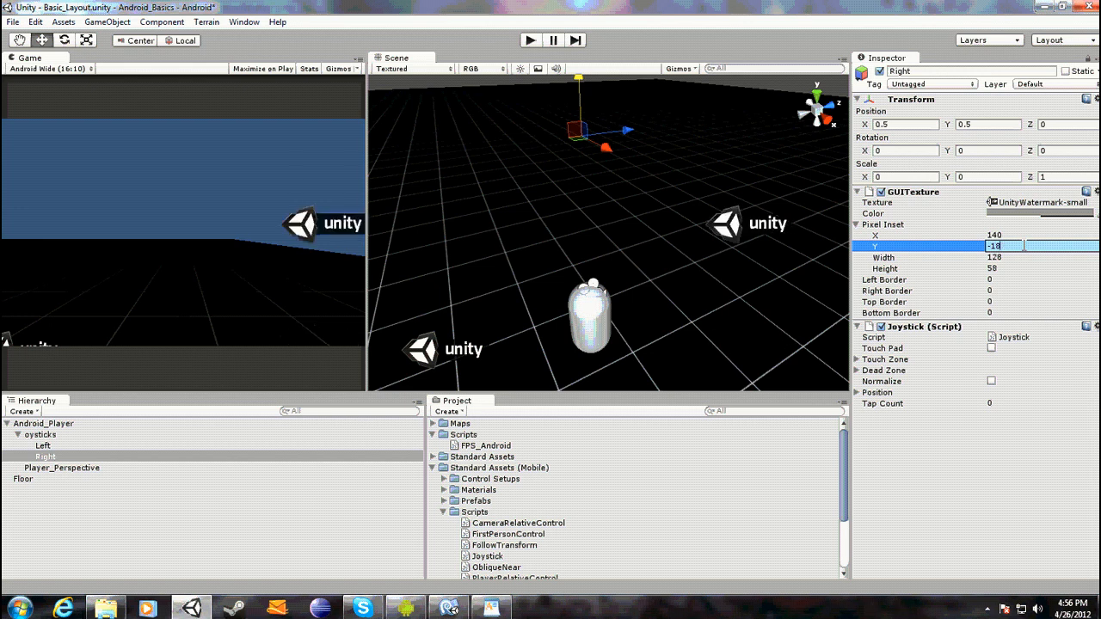
{"action": "type", "text": "70"}
{"action": "key", "text": "BackSpace"}
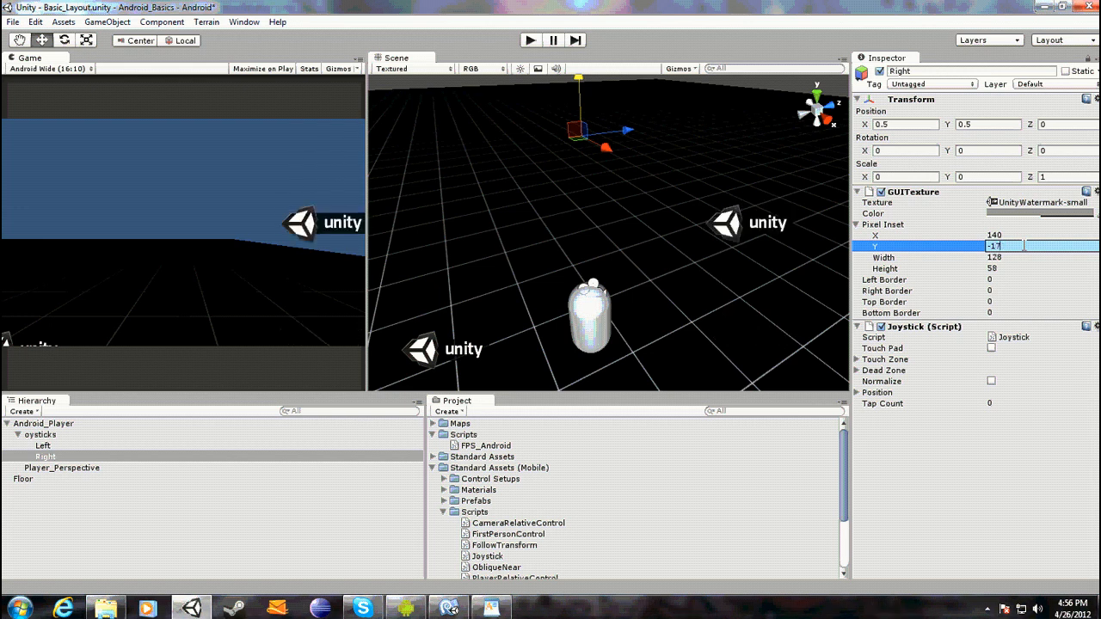
{"action": "key", "text": "BackSpace"}
{"action": "type", "text": "65"}
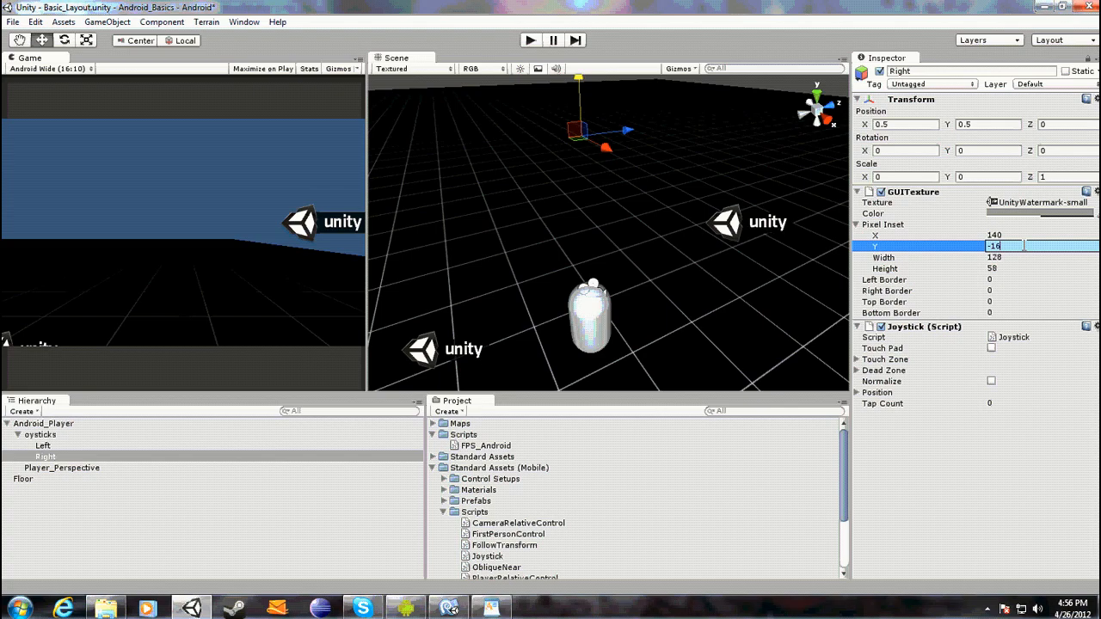